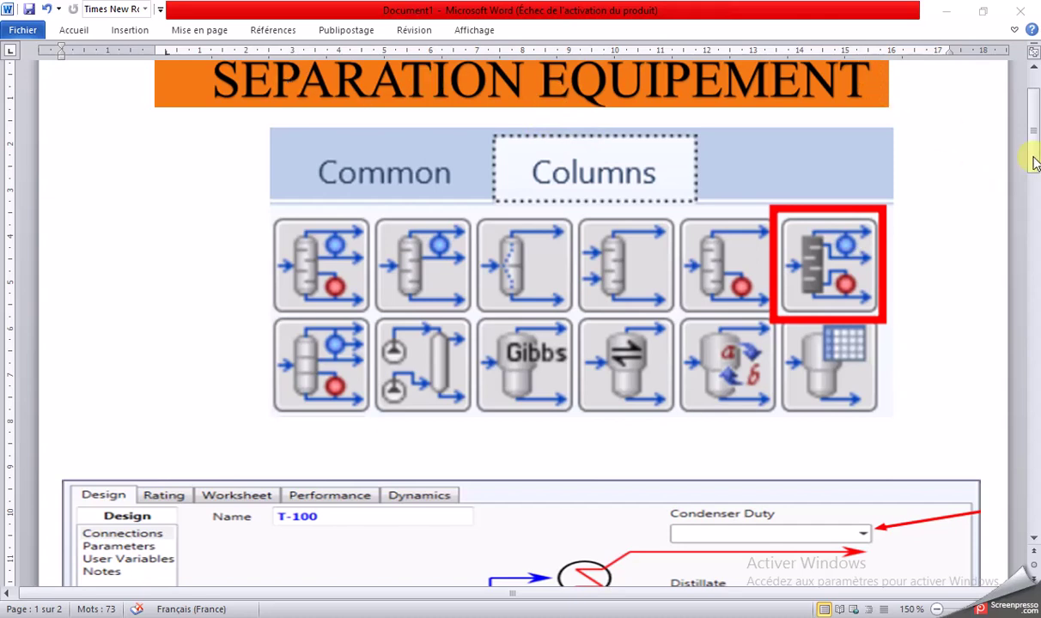
Review the document's screenshots of the shortcut column's connections and its key component, pressure and reflux ratio parameters
drag(1033, 146, 1035, 217)
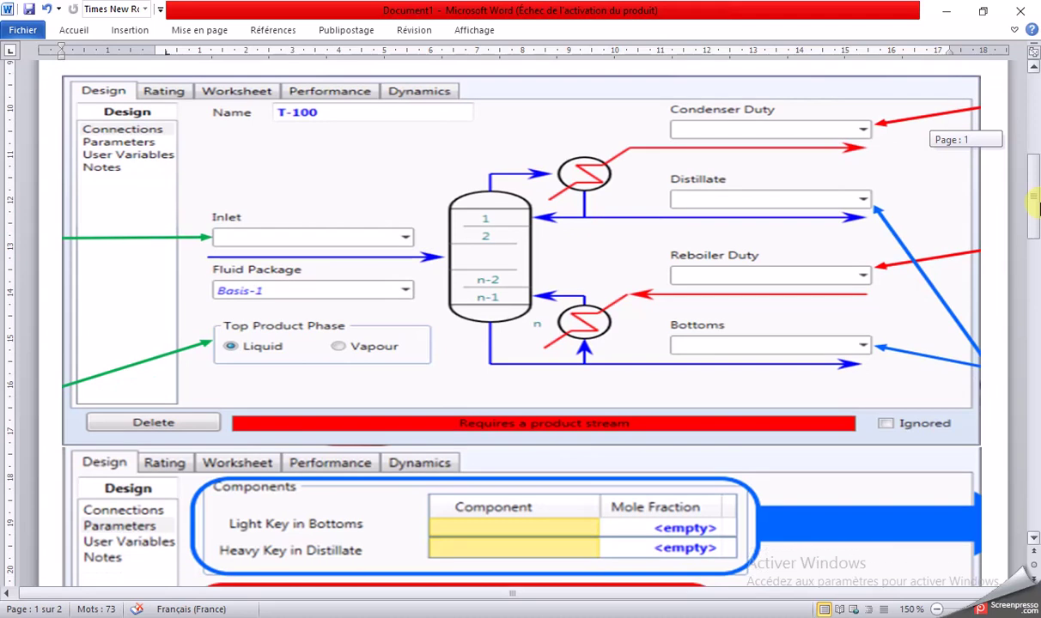
click(631, 221)
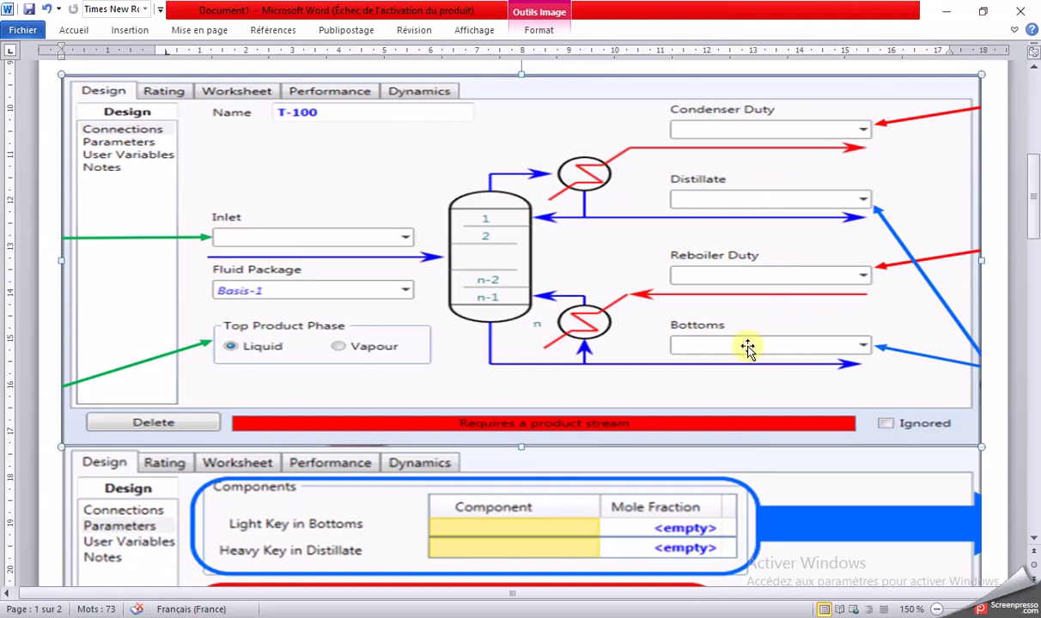
drag(1027, 220, 1036, 204)
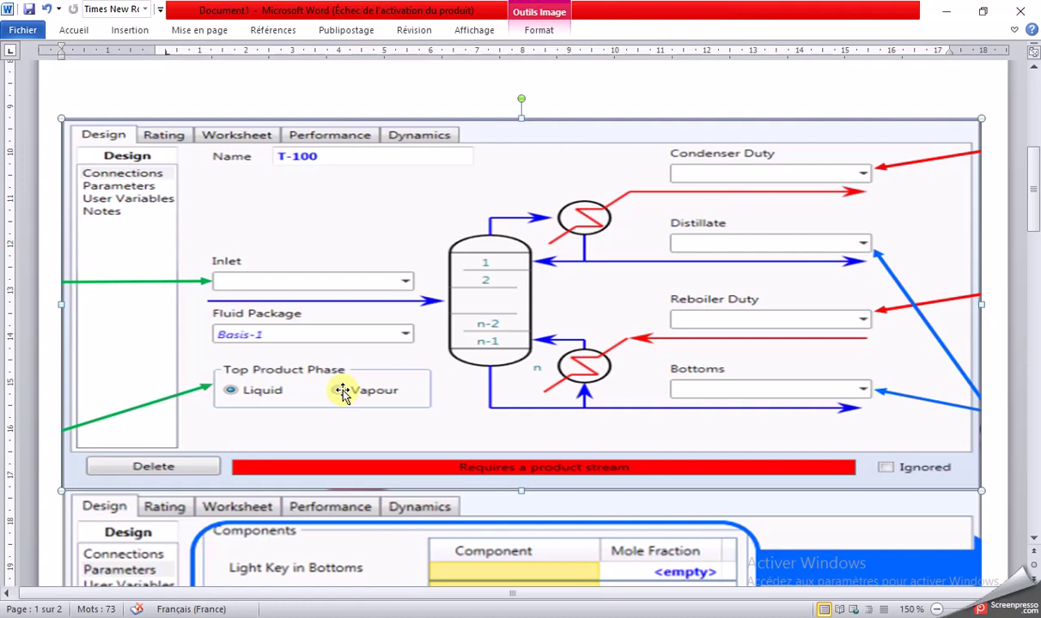
drag(1034, 197, 1037, 246)
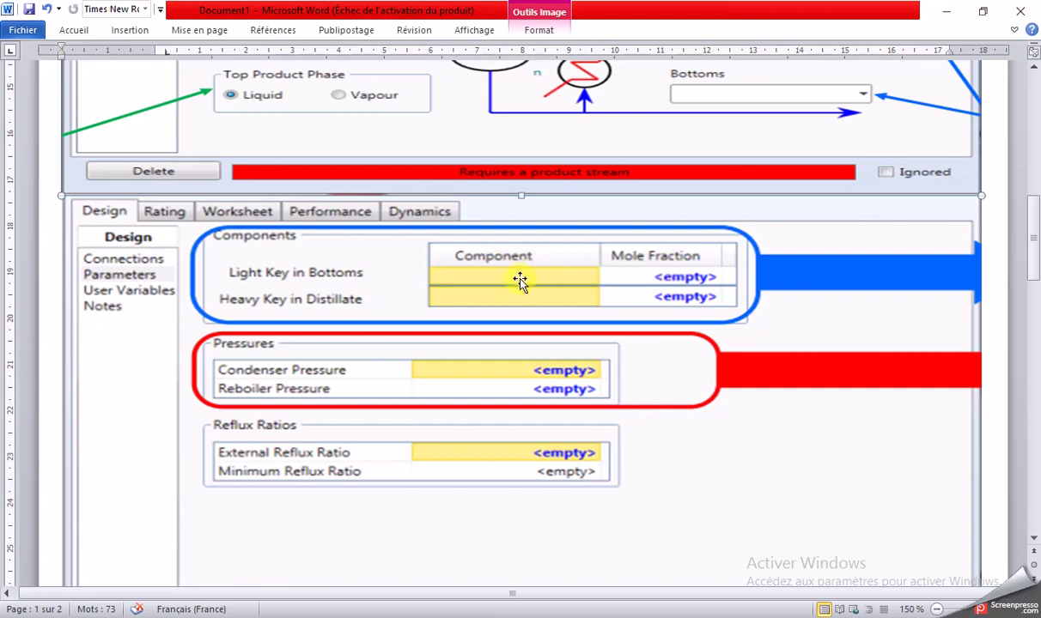
click(660, 279)
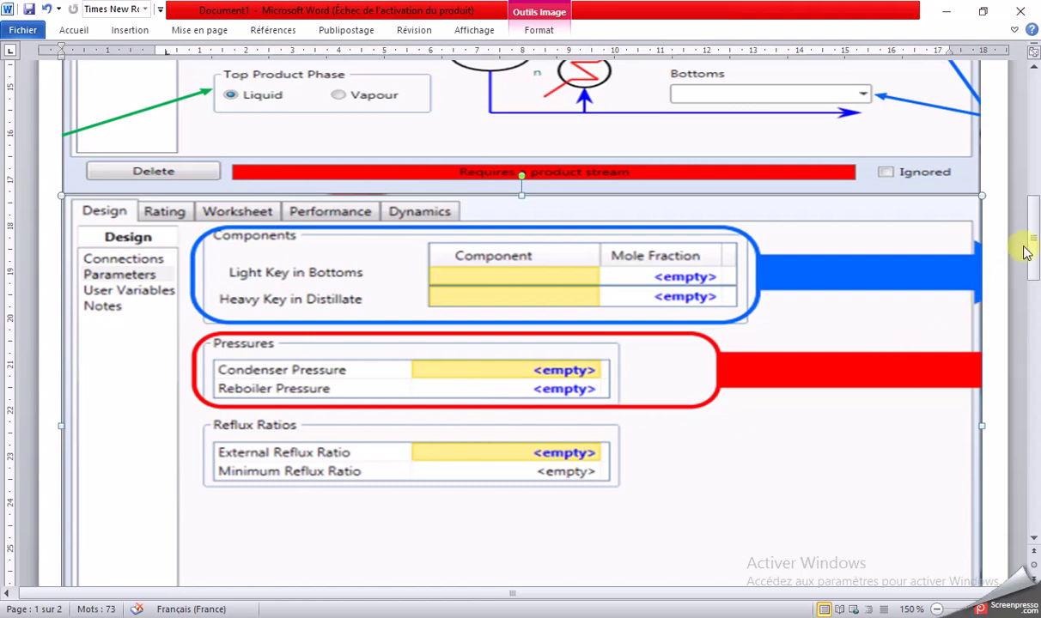
drag(1032, 227, 1035, 168)
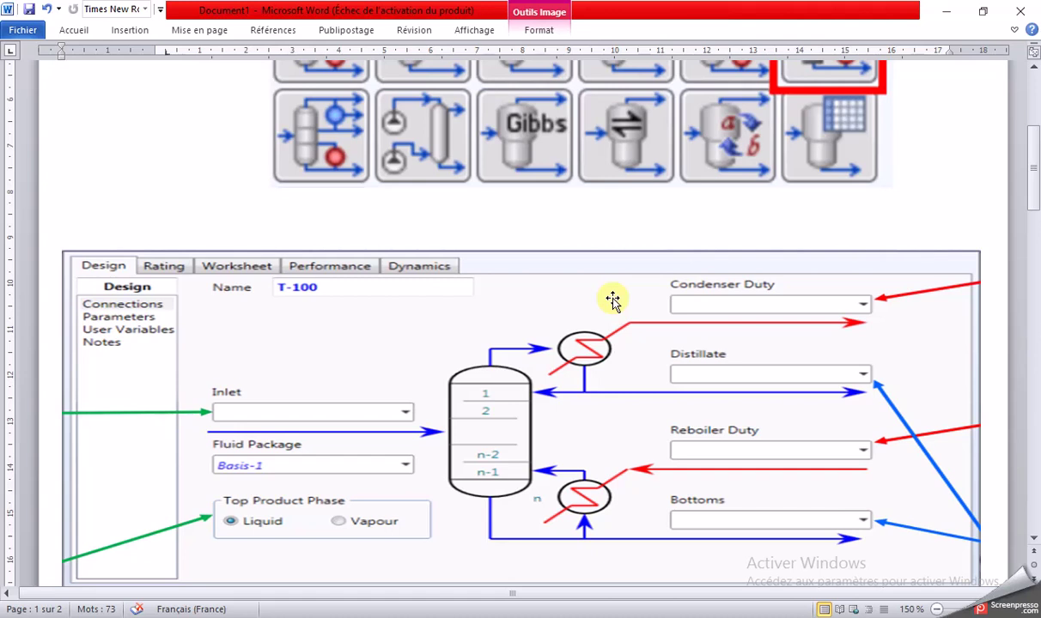
drag(1033, 182, 1033, 196)
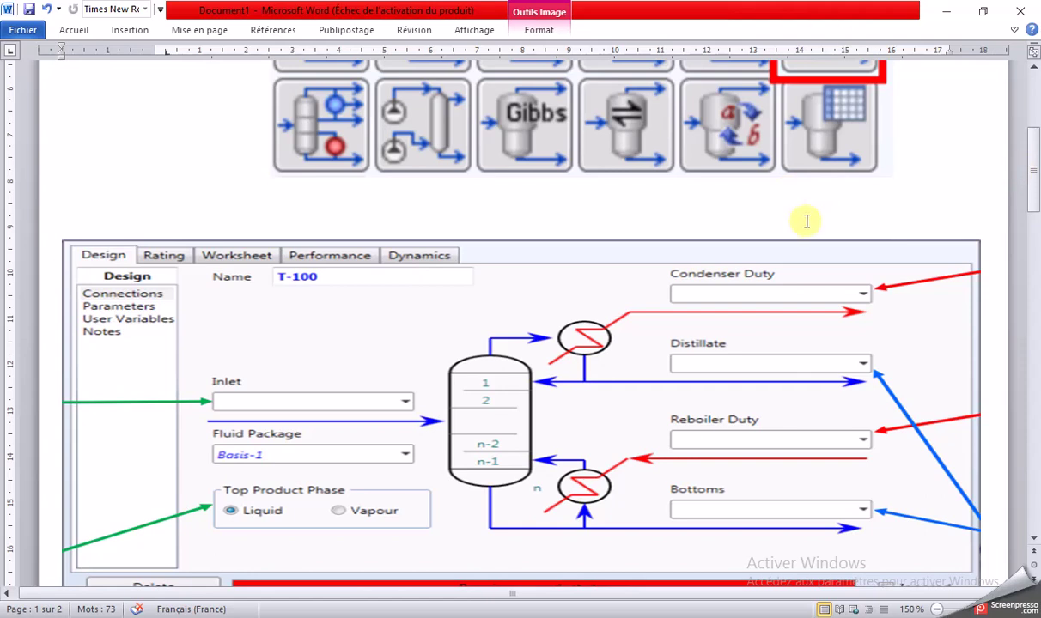
drag(1035, 182, 1034, 229)
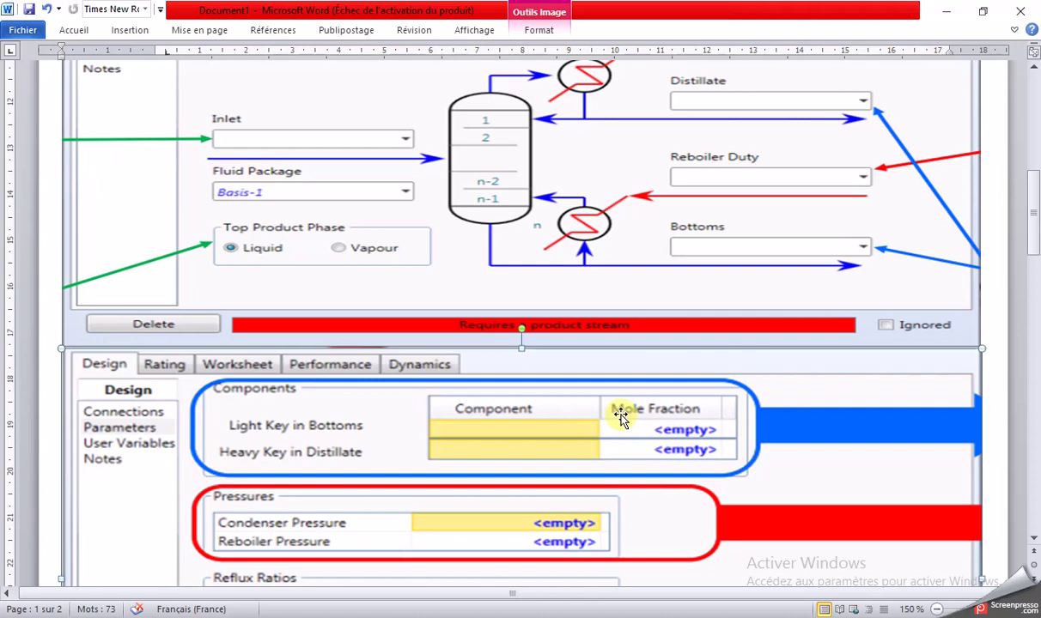
click(632, 198)
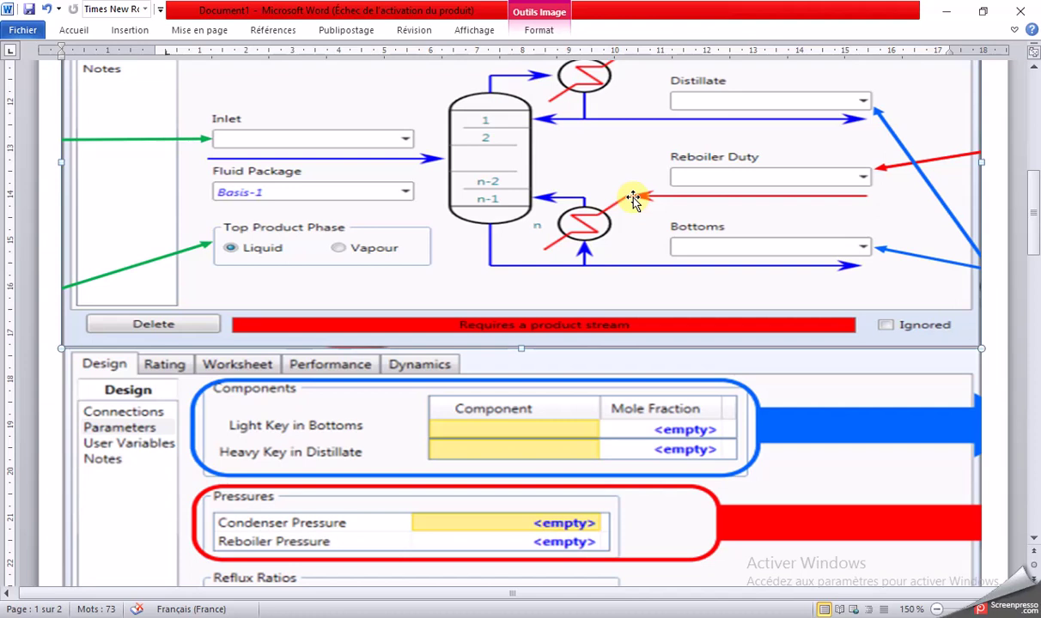
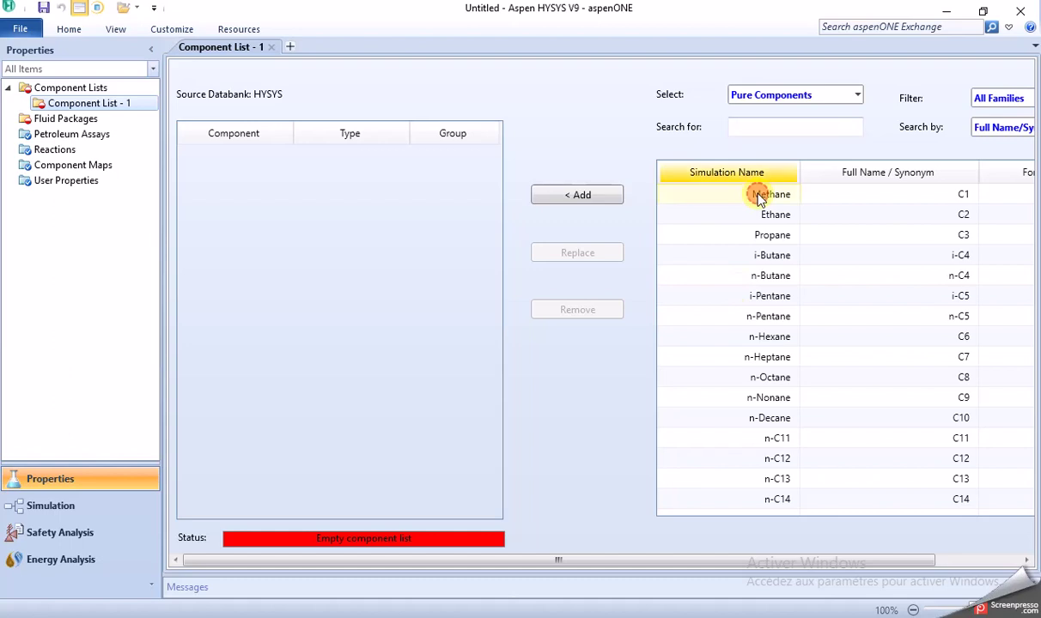
Add Methane, Ethane, Propane, i-Butane and n-Butane to Component List - 1 in Aspen HYSYS
click(573, 191)
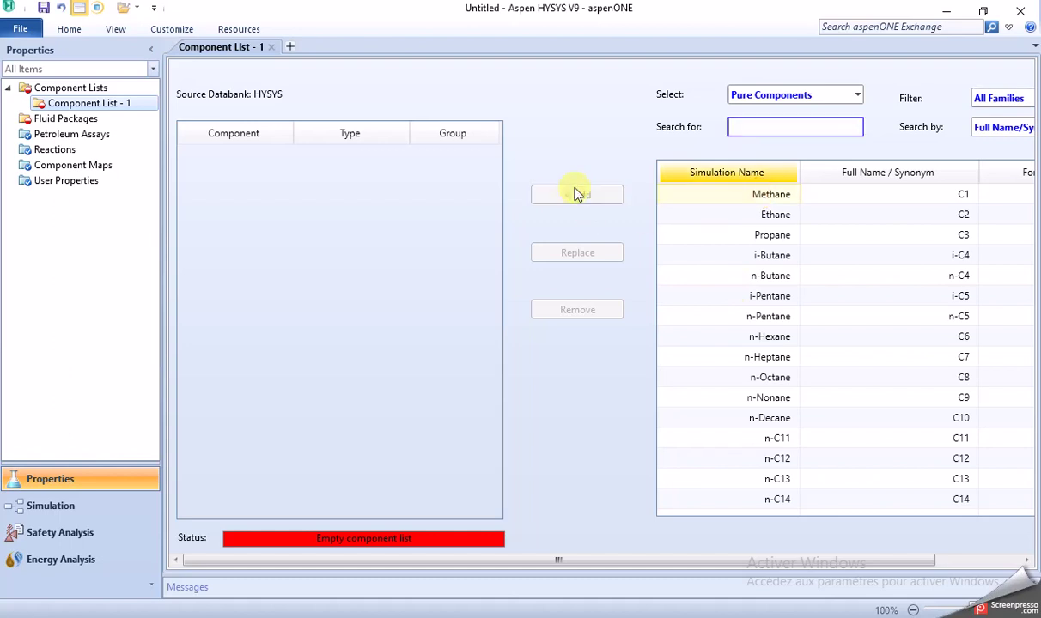
click(741, 198)
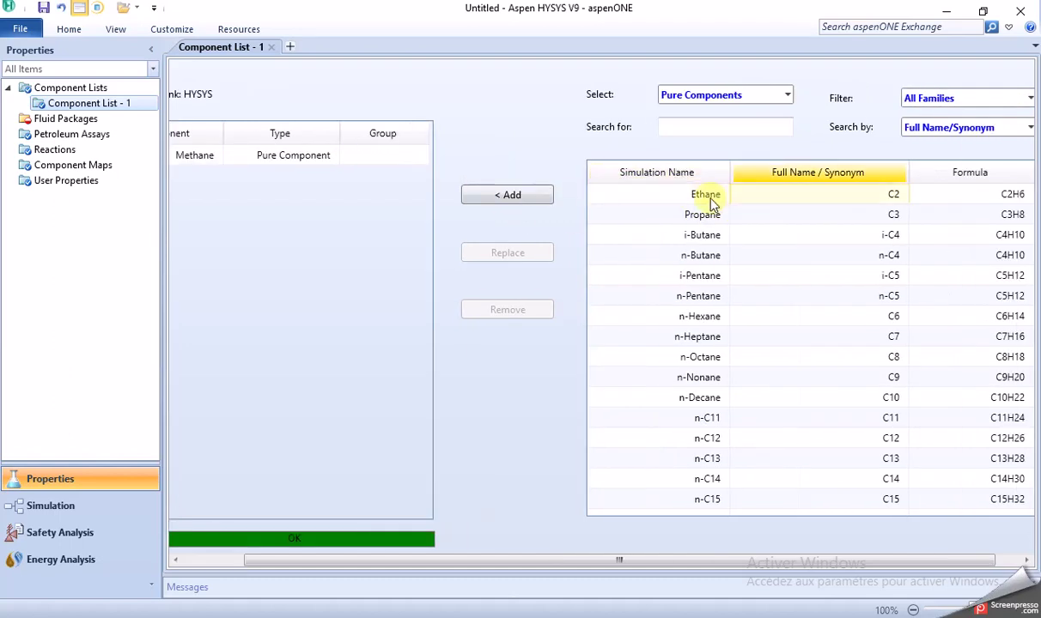
click(525, 199)
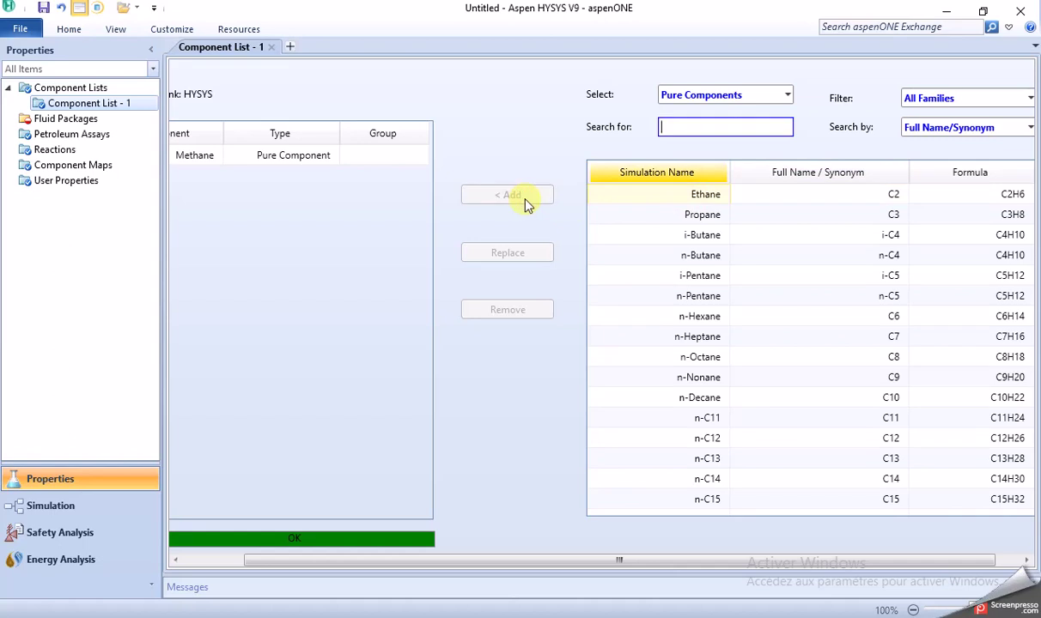
click(639, 193)
click(512, 195)
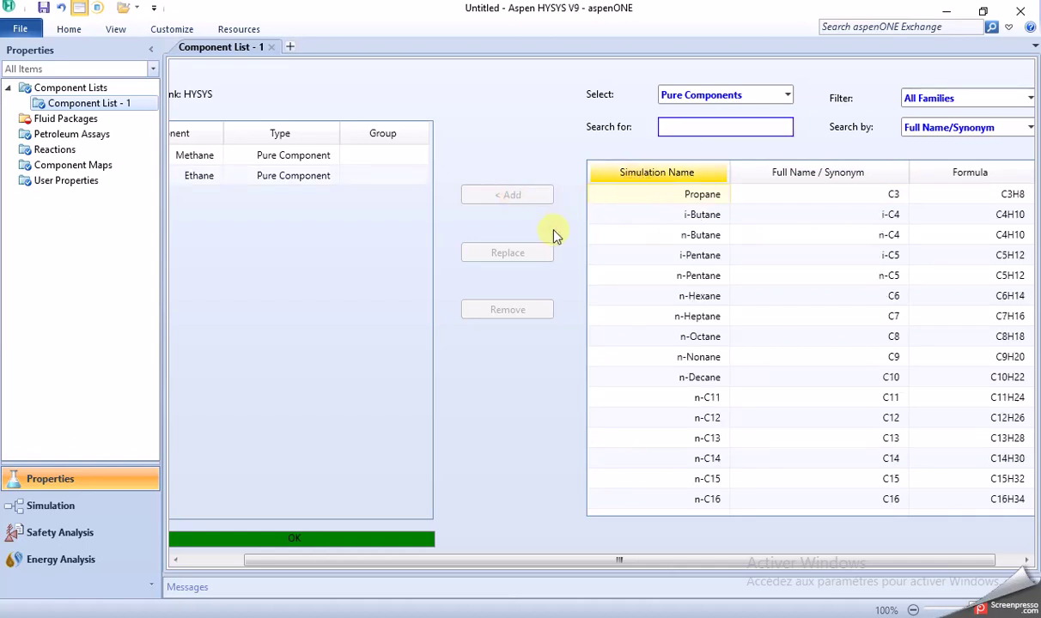
click(507, 194)
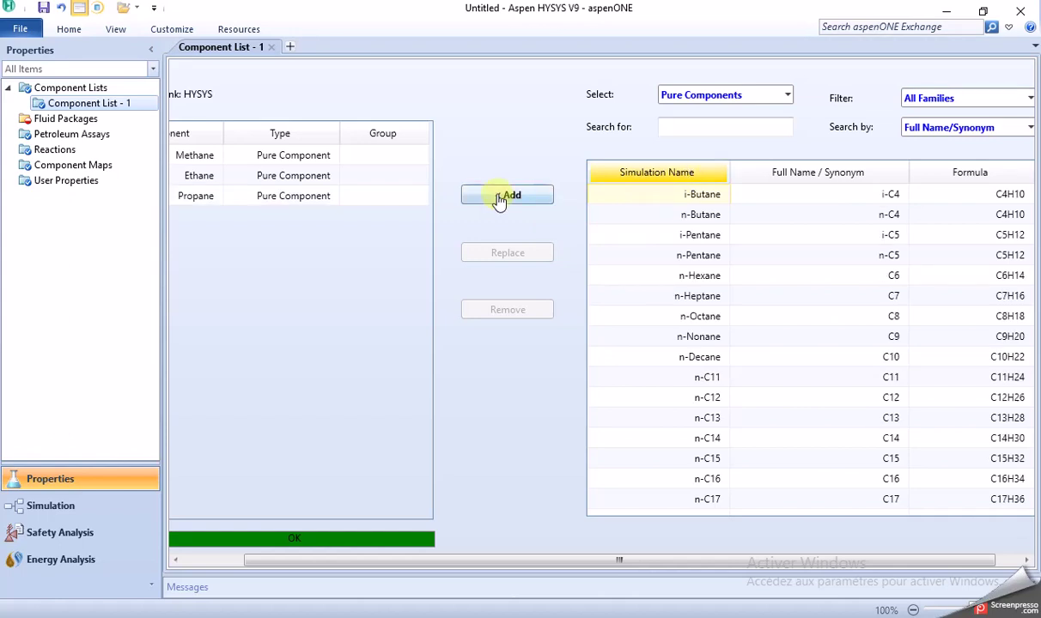
click(642, 195)
click(548, 196)
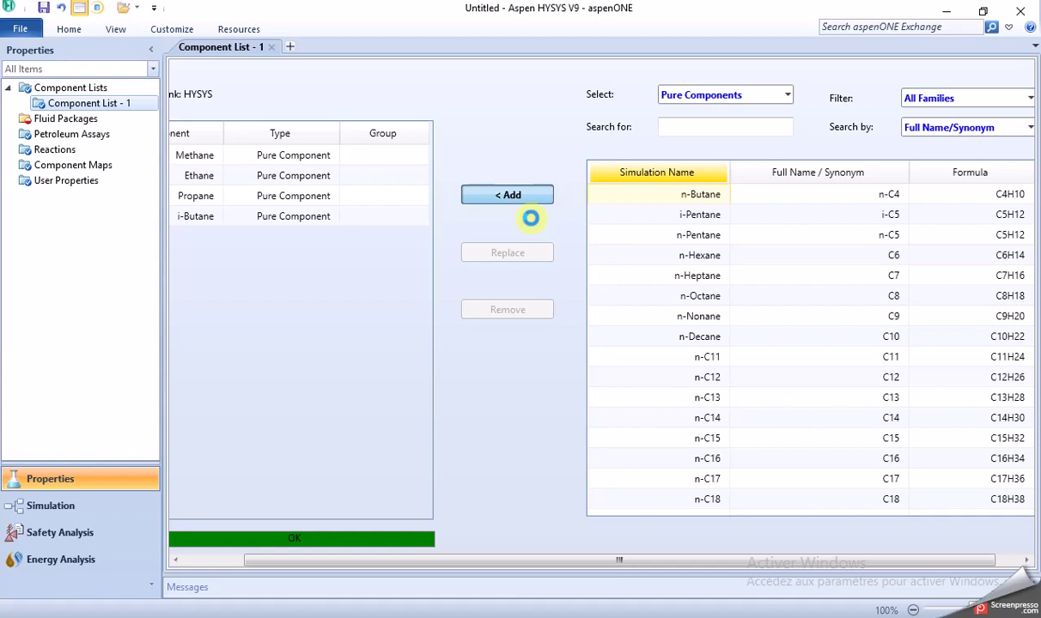
click(221, 559)
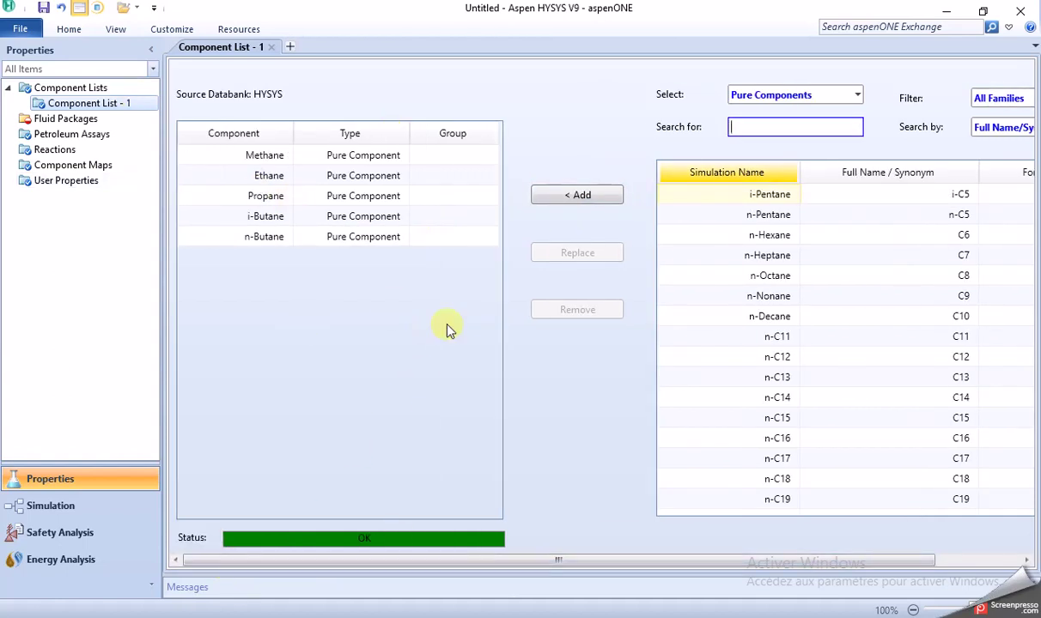
Add a fluid package that uses the Peng-Robinson property package
click(82, 119)
click(228, 512)
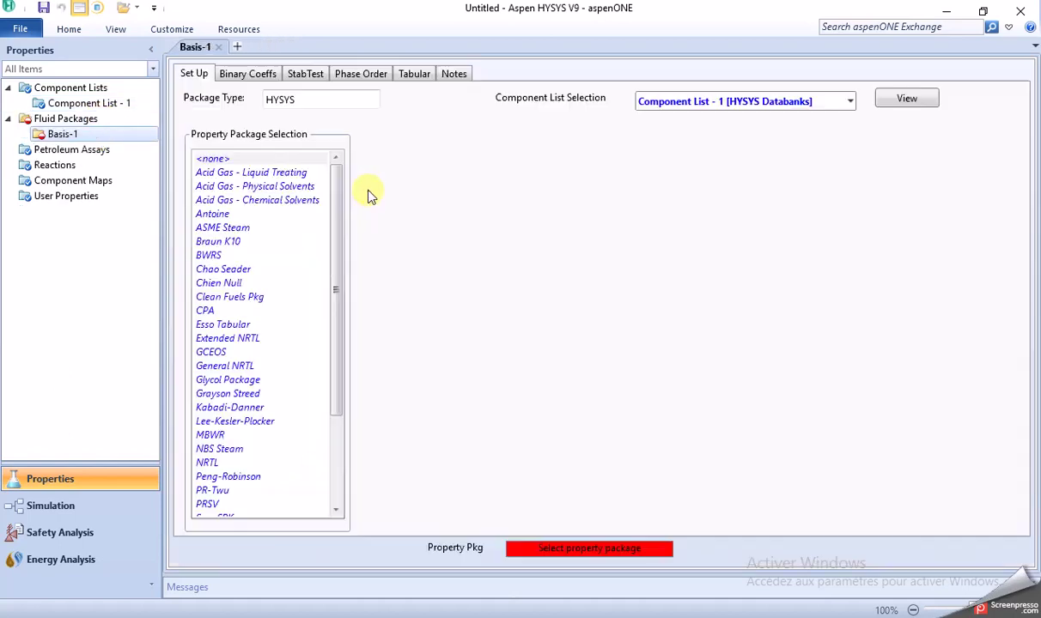
scroll(340, 422, down, 3)
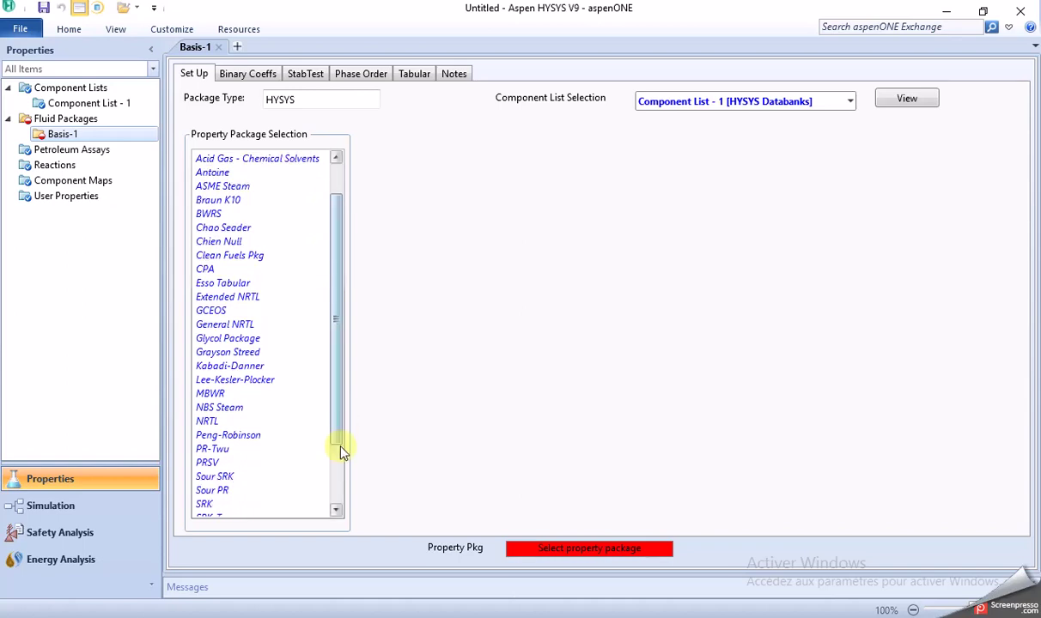
click(244, 353)
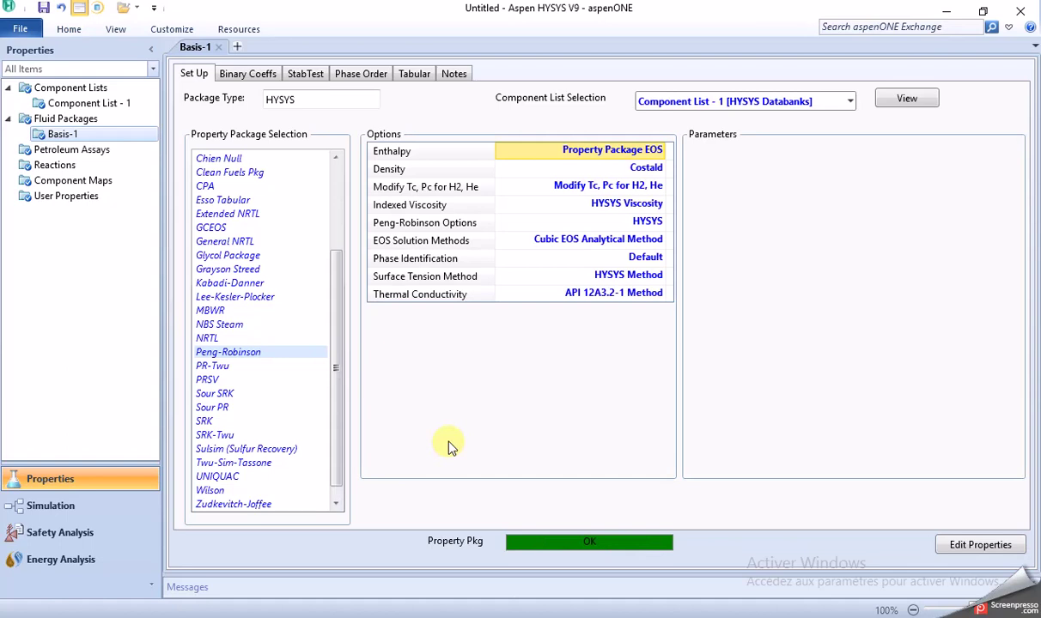
Enter the simulation environment and place a material stream on the empty flowsheet
click(35, 505)
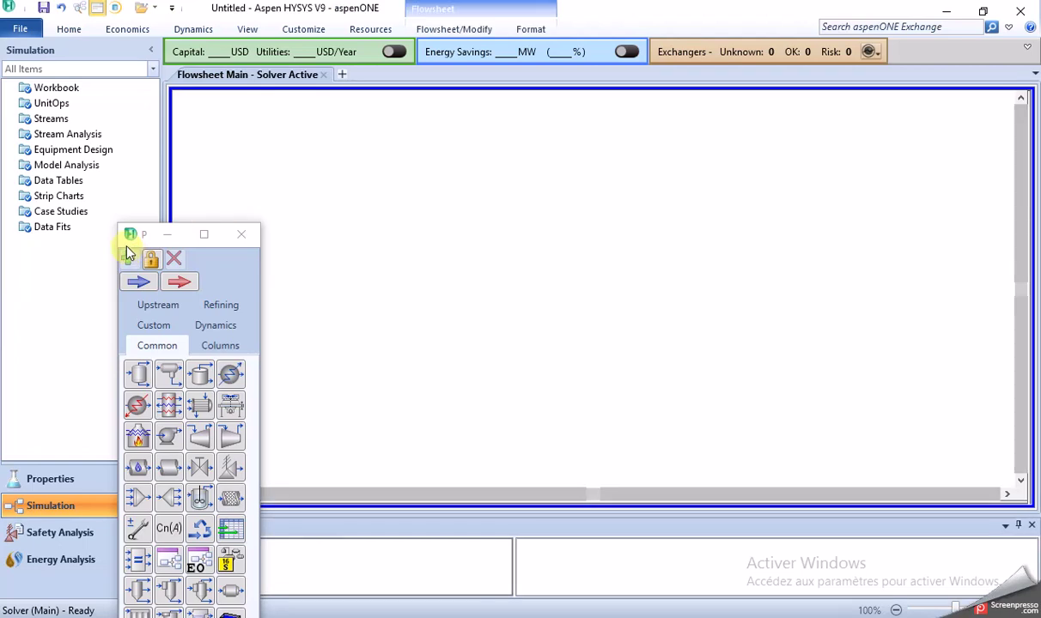
drag(126, 246, 15, 109)
click(32, 142)
click(221, 288)
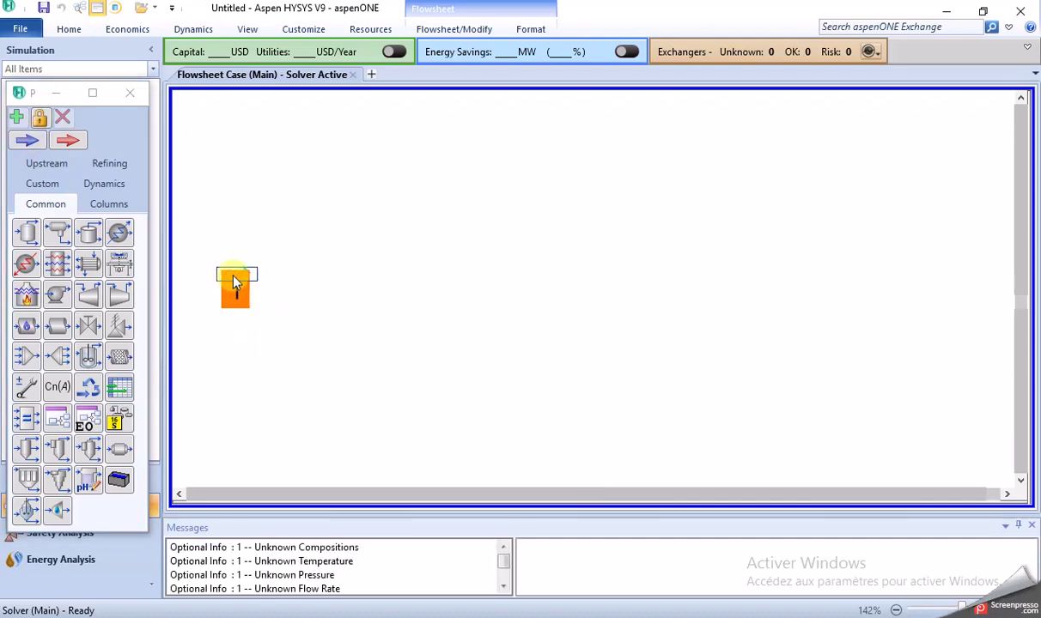
Rename material stream 1 as Feed and consult the example's feed data in the Word document
double_click(236, 283)
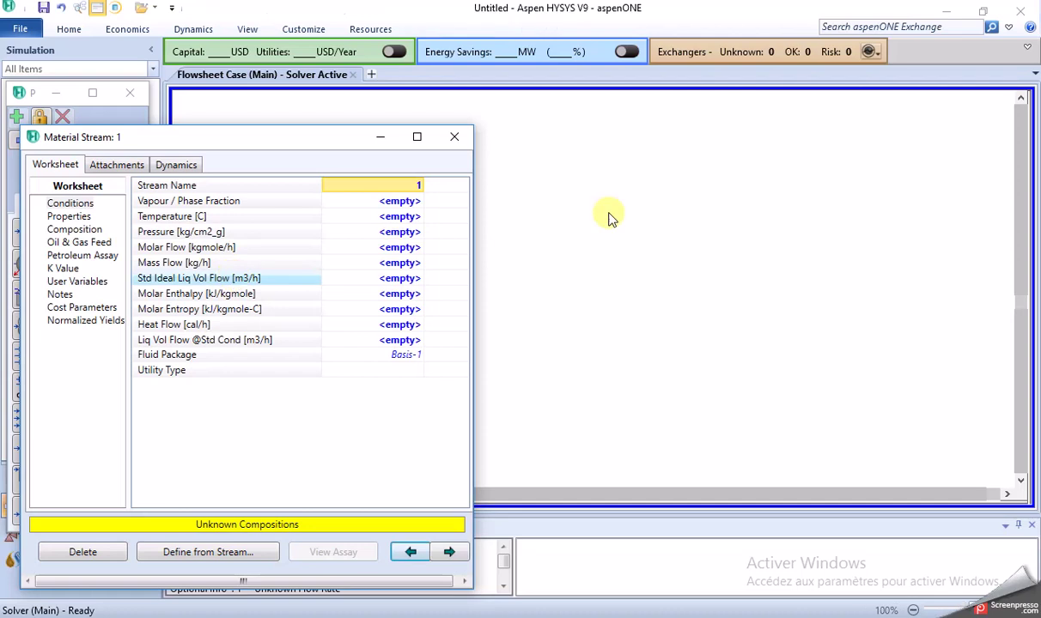
drag(263, 142, 768, 79)
click(845, 122)
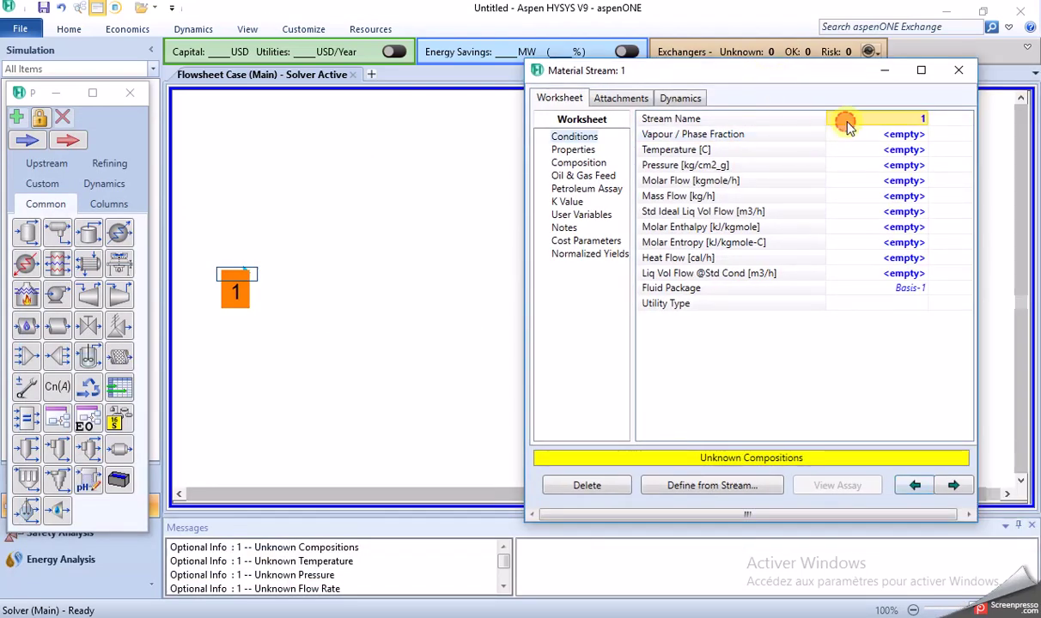
text(F)
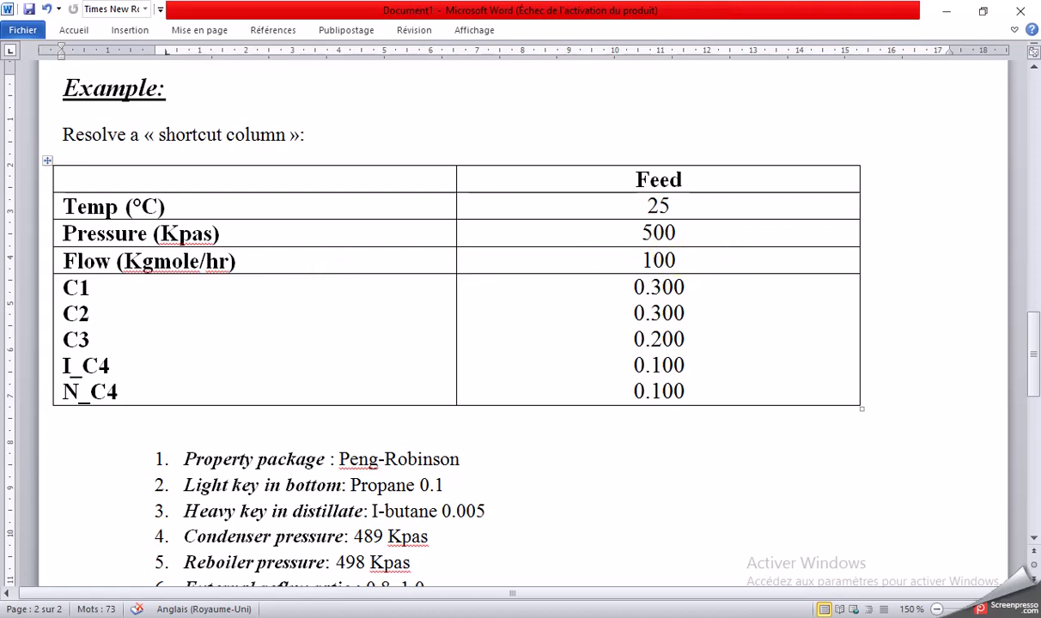
key(alt+Tab)
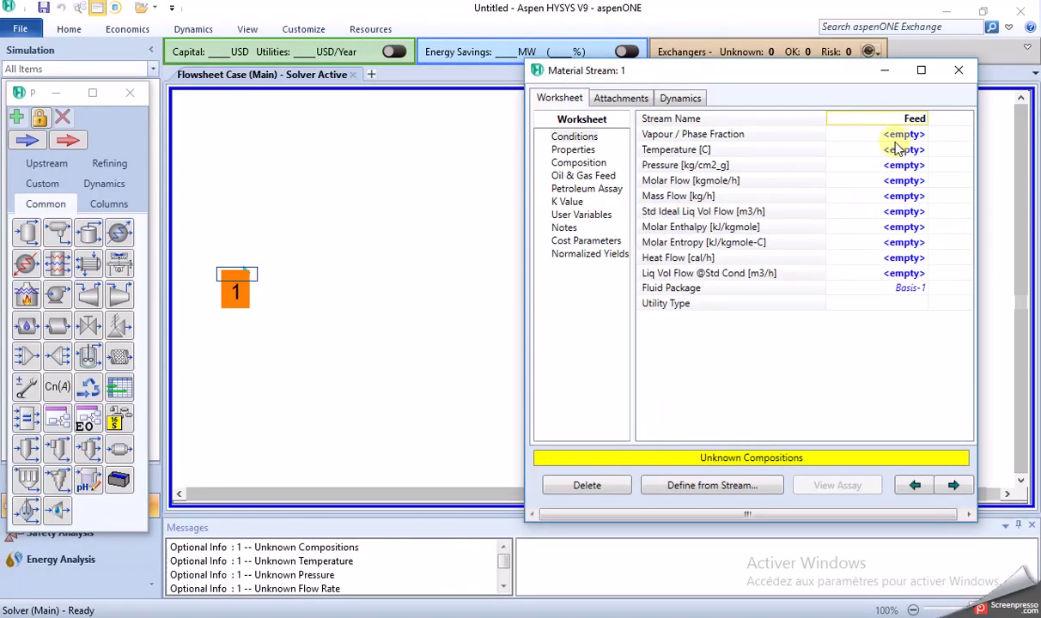
Set the Feed stream's temperature to 25 °C and its pressure to 500 kPa
click(895, 152)
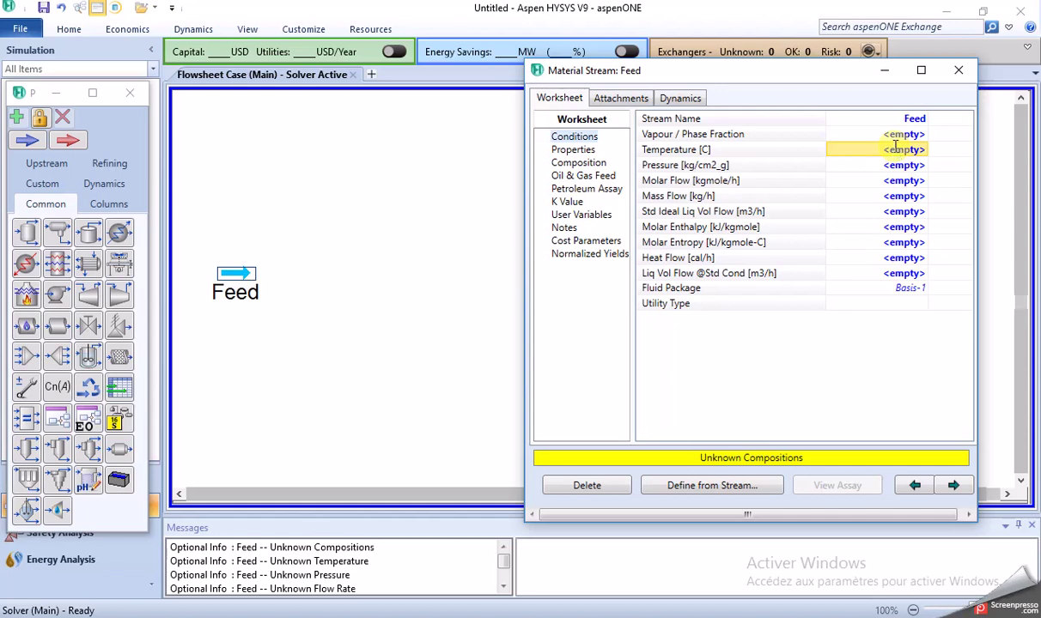
text(25)
key(Return)
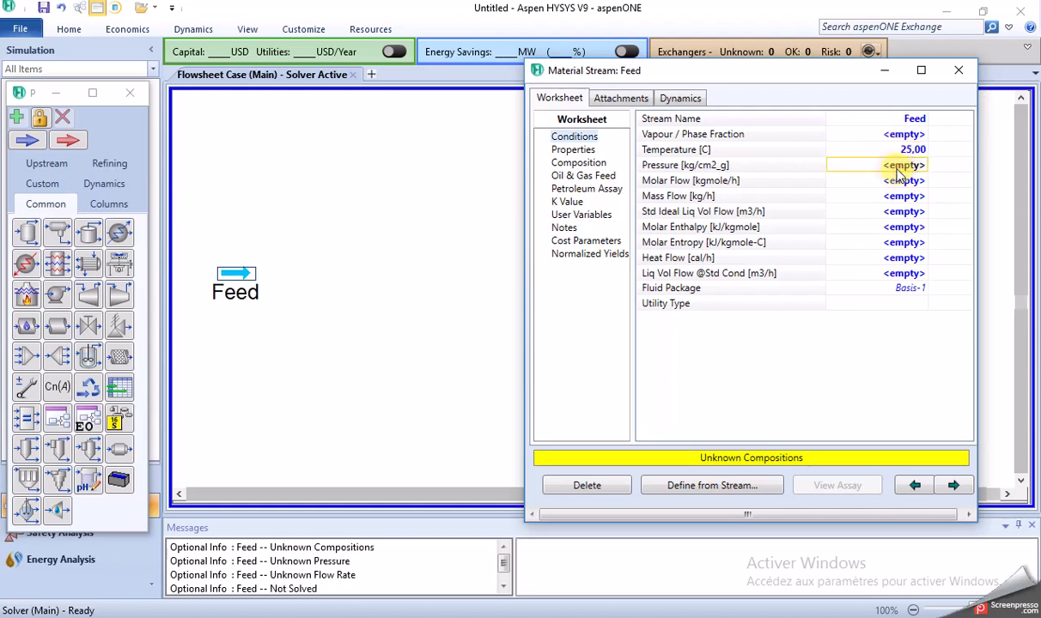
click(898, 169)
text(500)
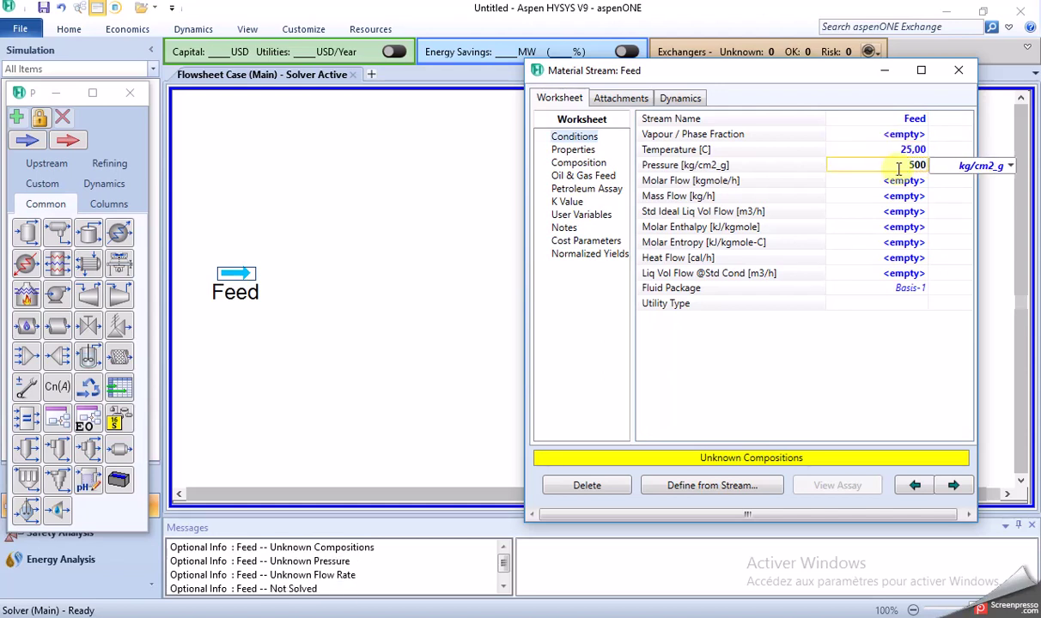
click(1009, 166)
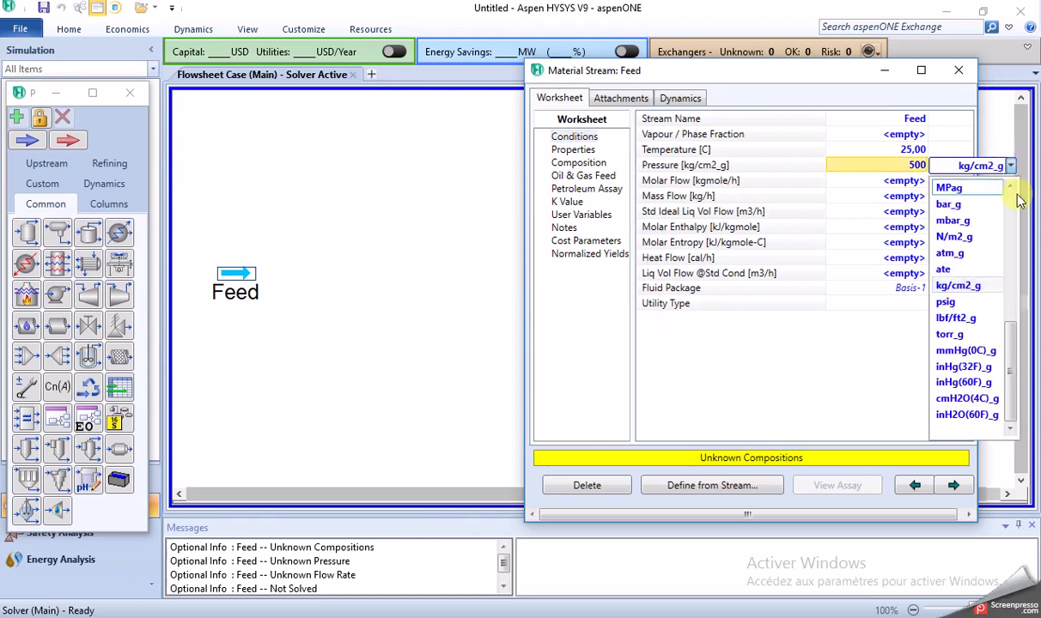
scroll(1000, 257, up, 5)
click(976, 190)
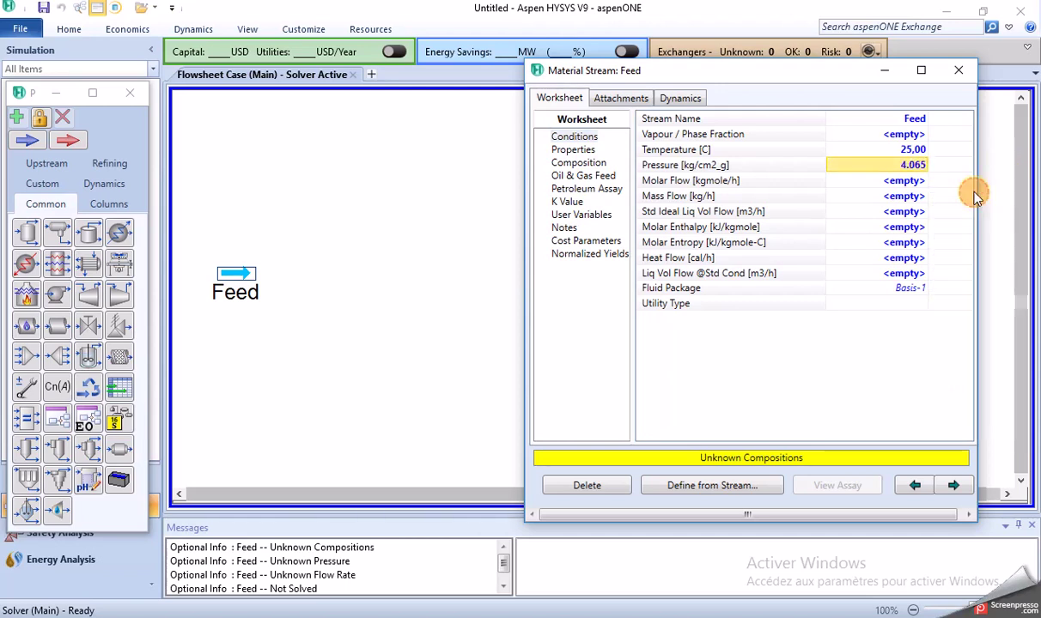
Set the Feed stream's molar flow to 100 kgmole/h
click(902, 182)
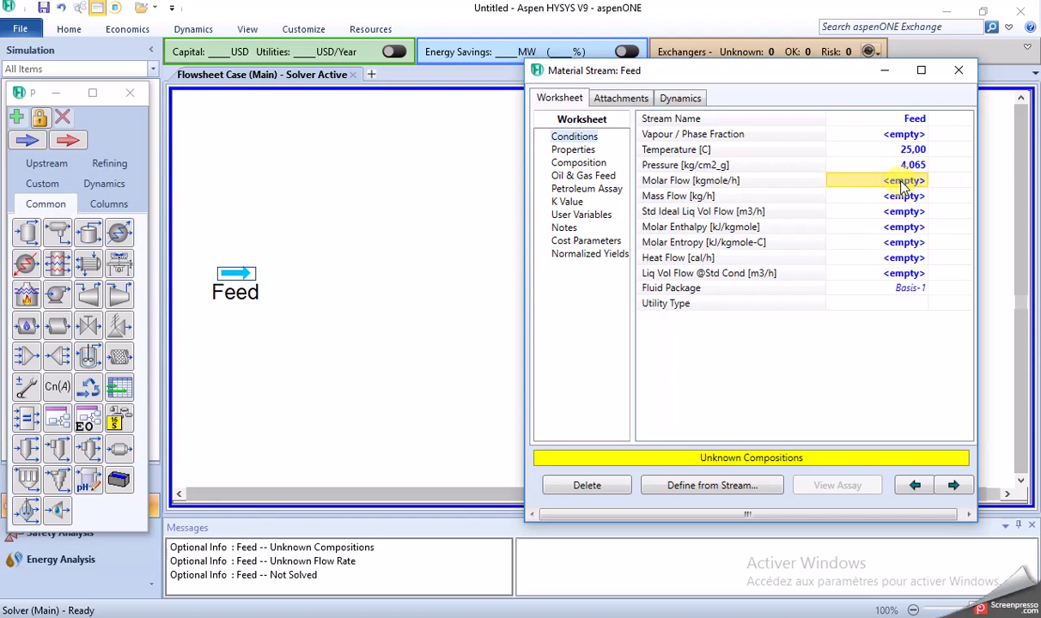
text(100)
key(Return)
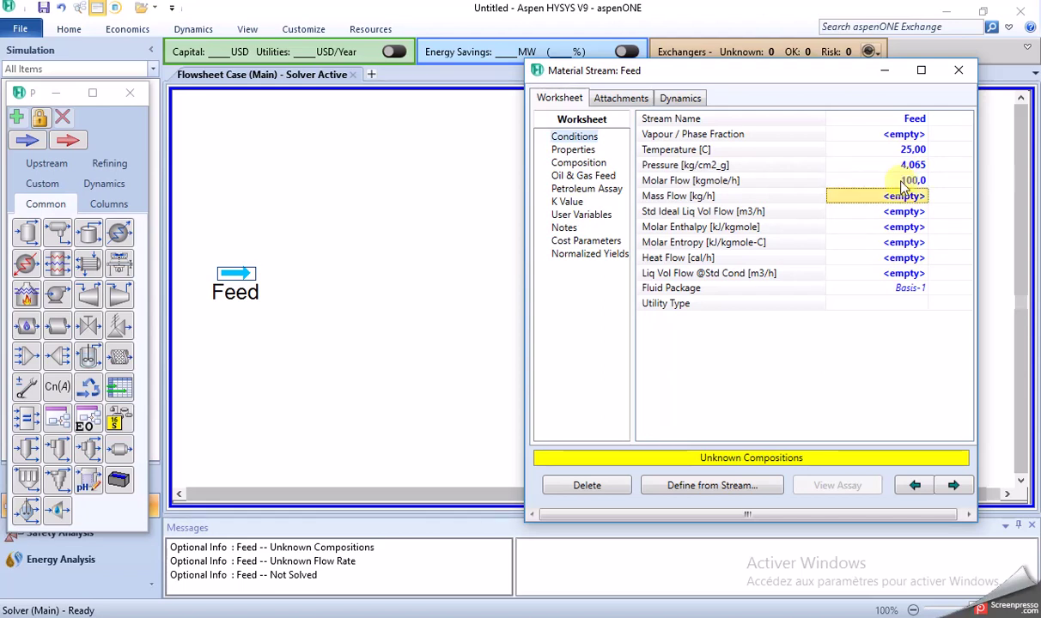
click(901, 182)
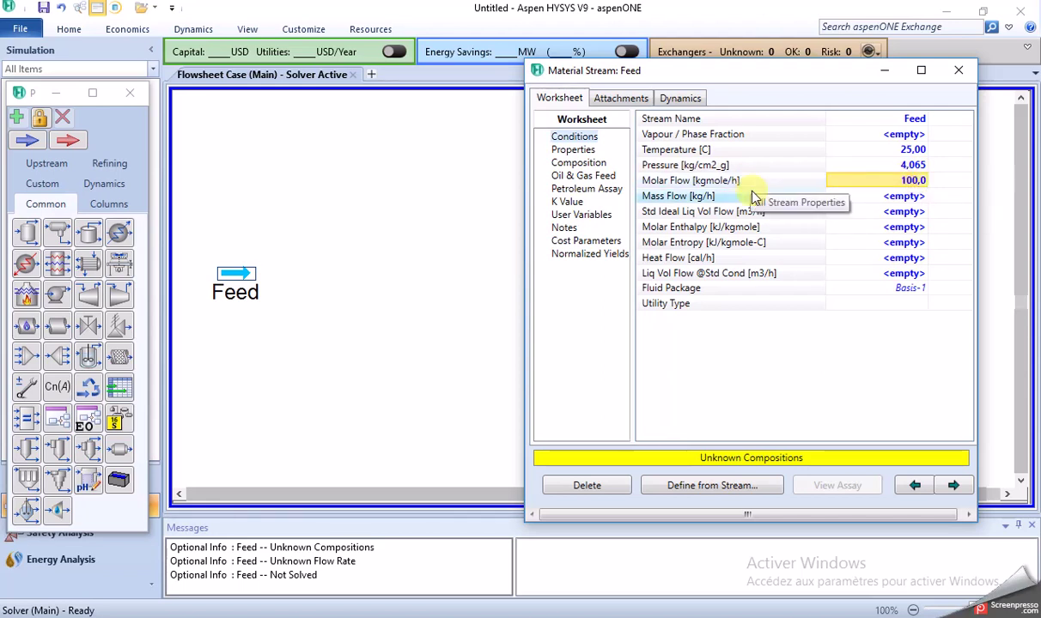
Consult the feed composition in the Word document and set the Feed stream's methane and ethane mole fractions to 0.3 each
click(563, 162)
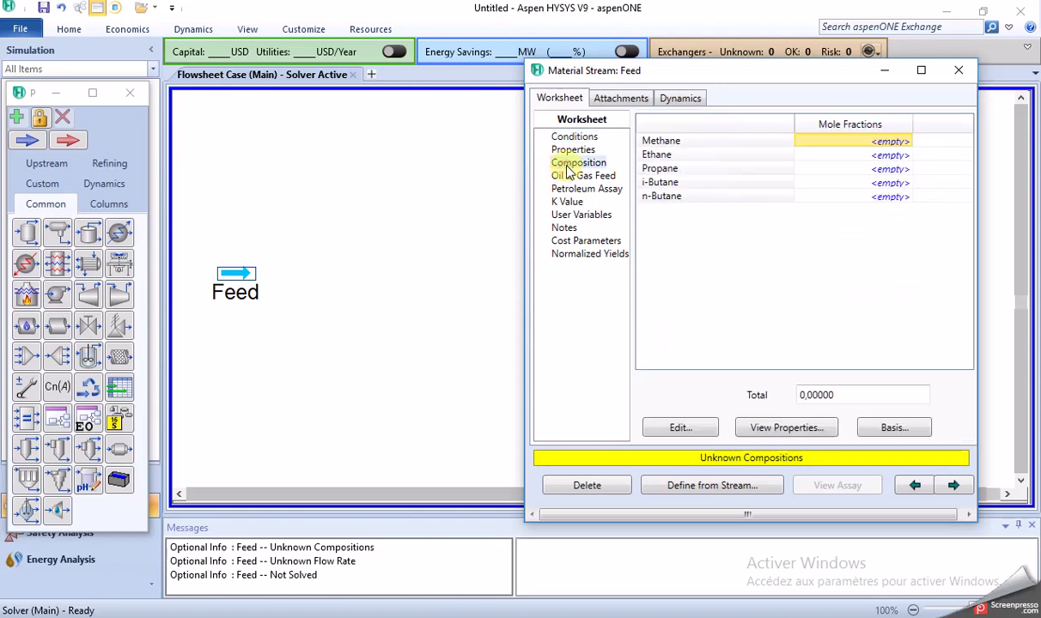
key(alt+Tab)
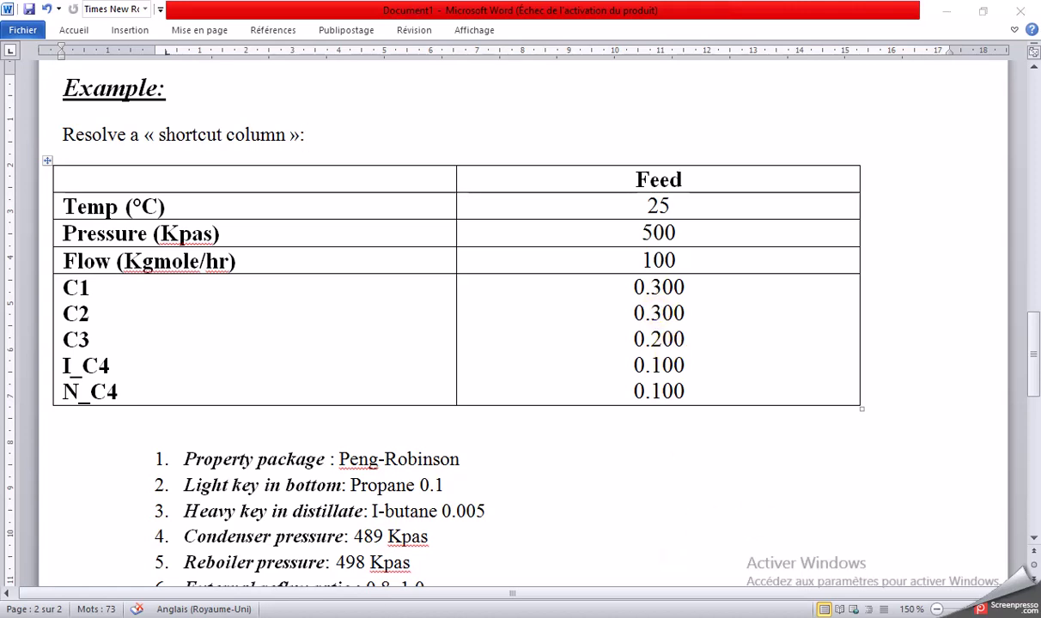
click(679, 527)
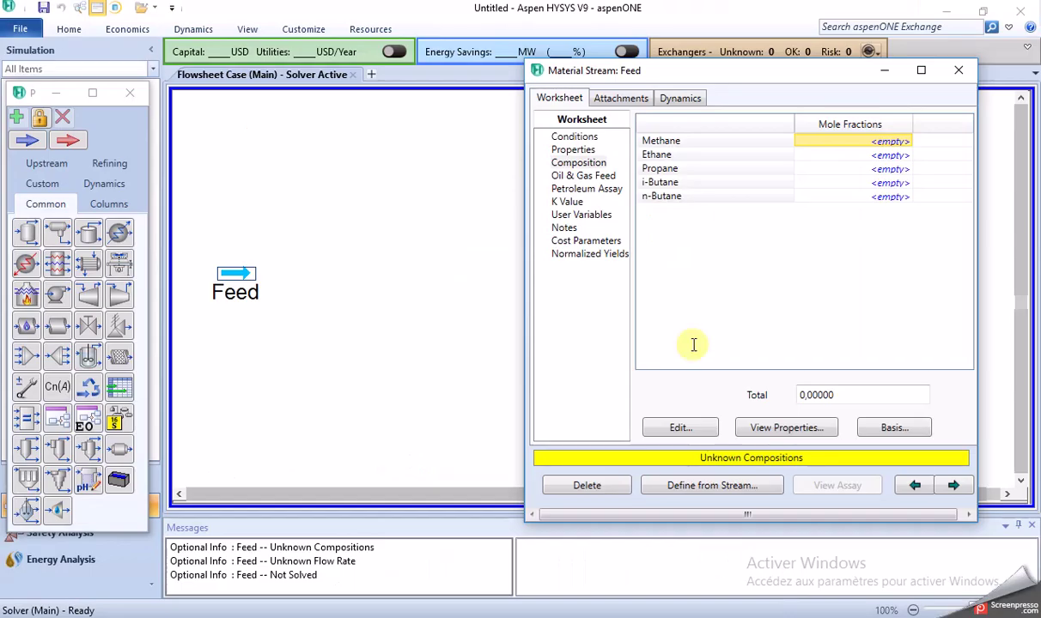
click(848, 141)
text(0.3)
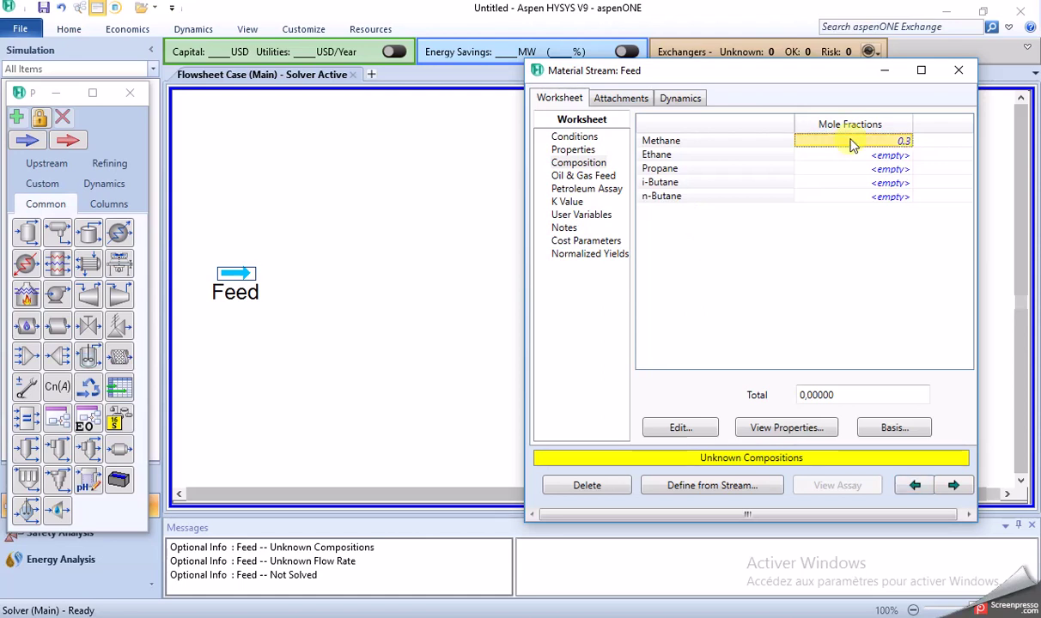
key(Return)
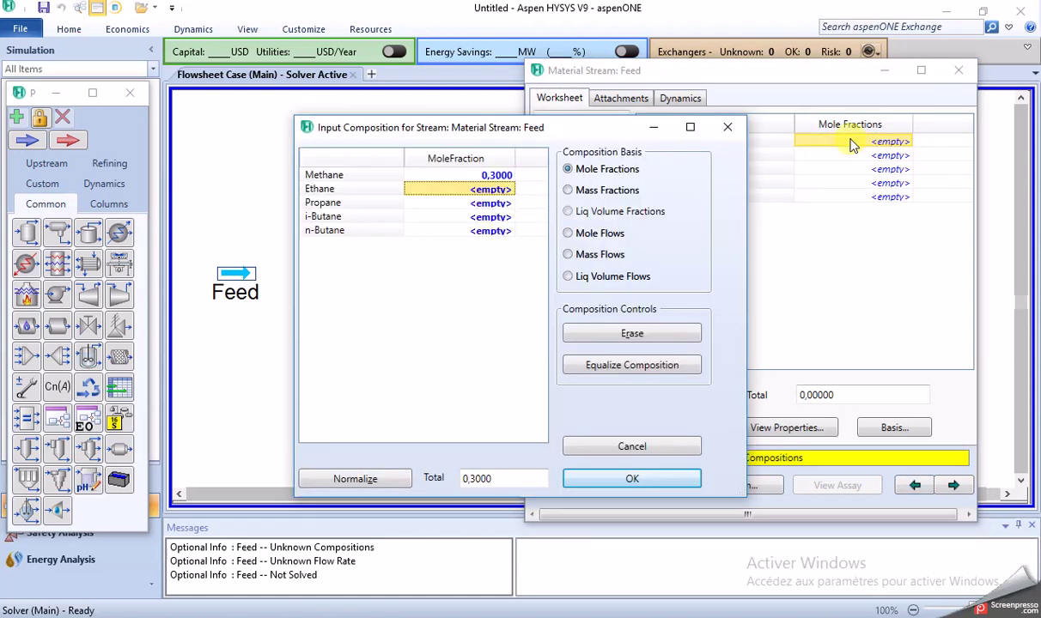
text(0.3)
key(Return)
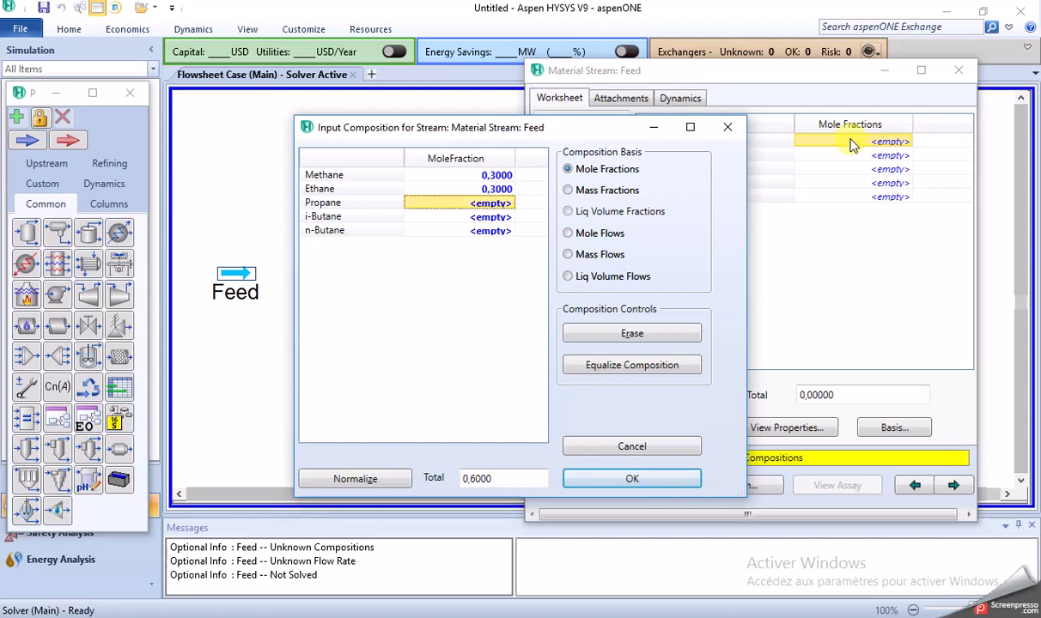
Complete the Feed composition with mole fractions of 0.2 propane, 0.1 i-butane and 0.1 n-butane, and close the stream's window
text(0.2)
key(Return)
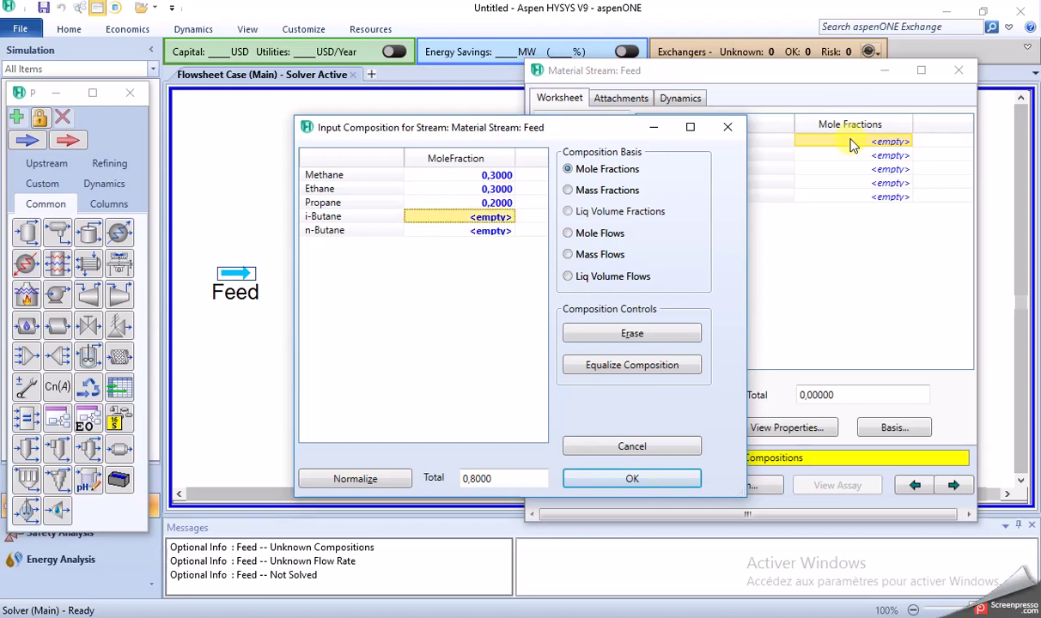
text(0.1)
key(Return)
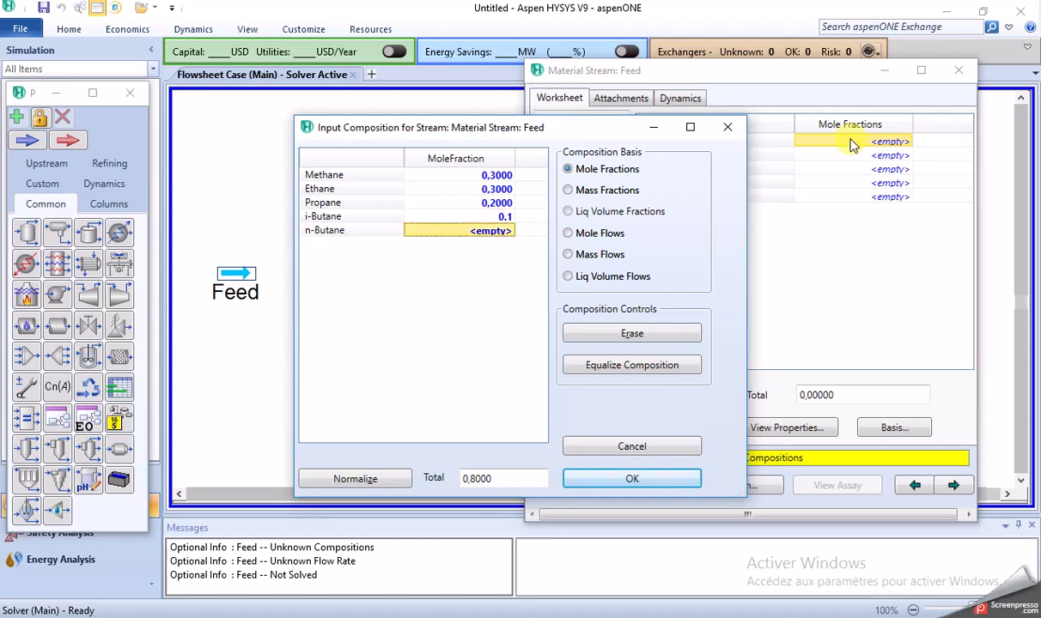
text(0.1)
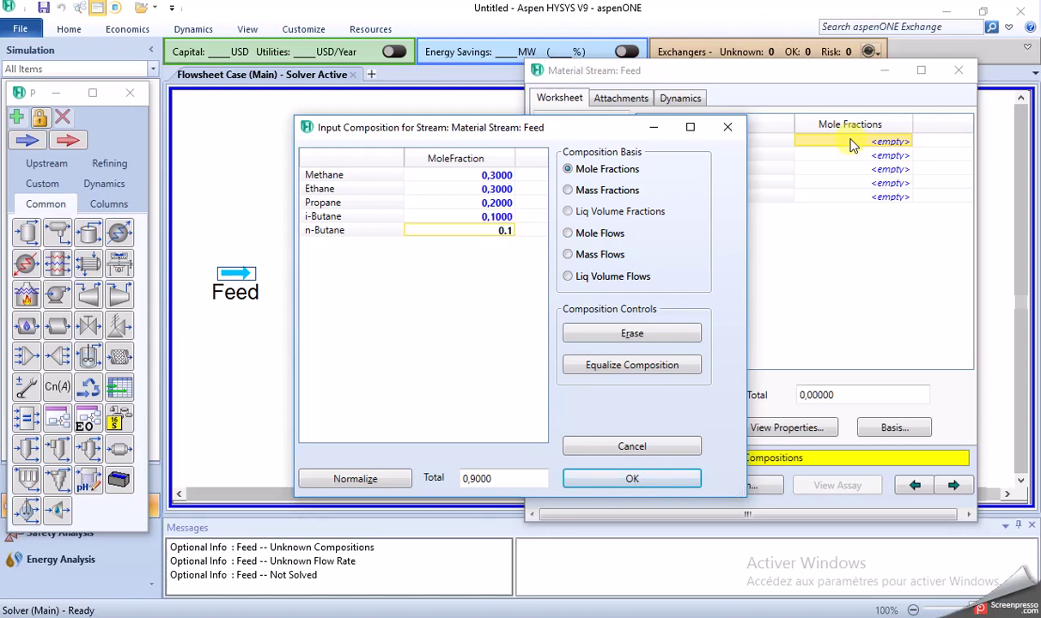
key(Return)
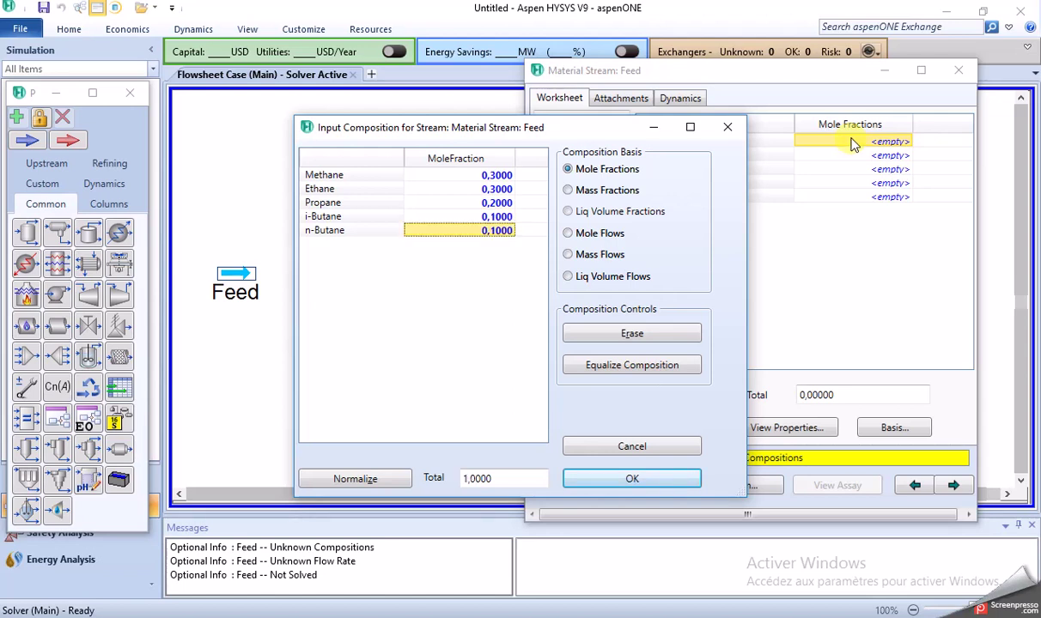
click(632, 480)
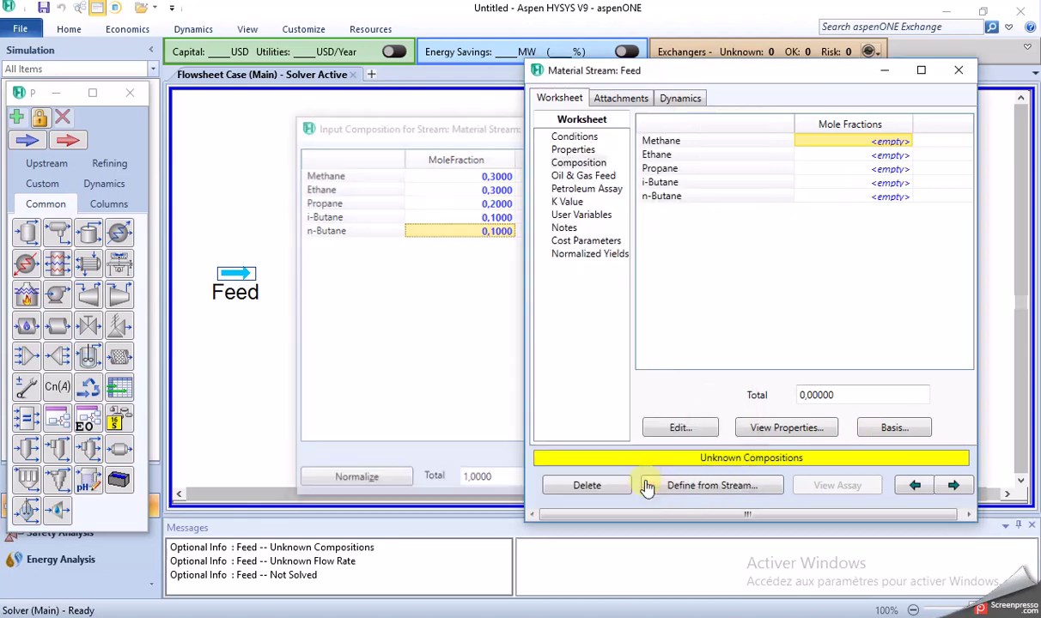
click(961, 72)
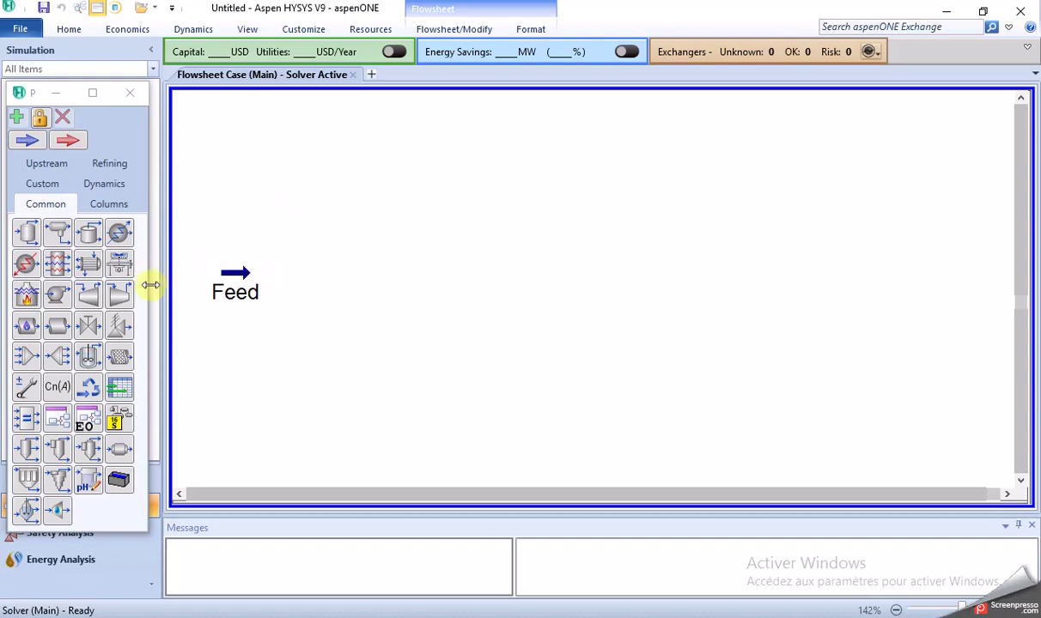
Place a shortcut column on the flowsheet close beside the Feed stream
click(117, 206)
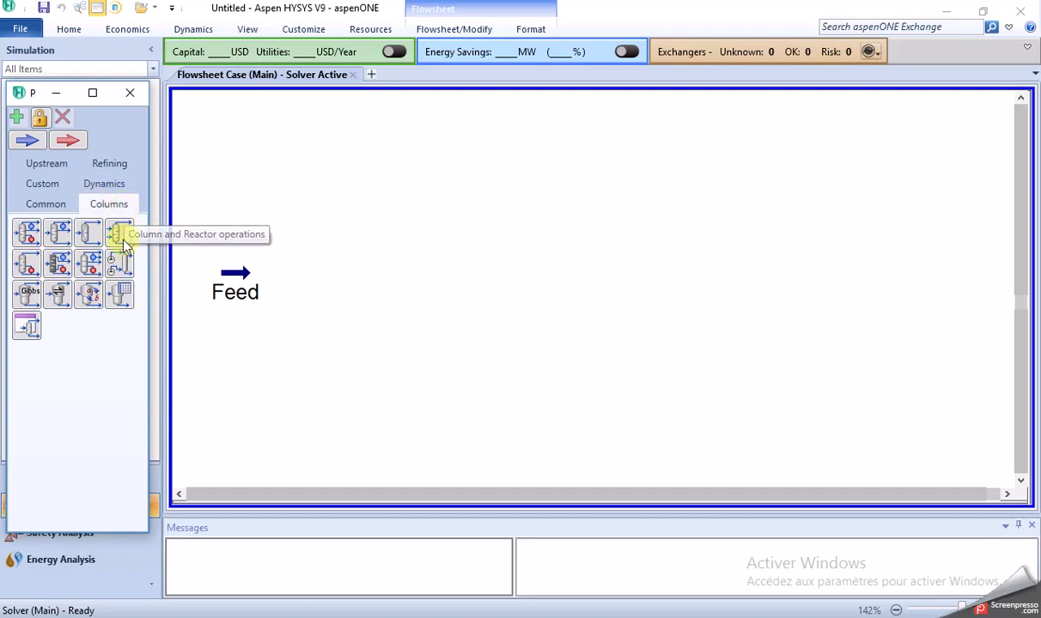
click(58, 271)
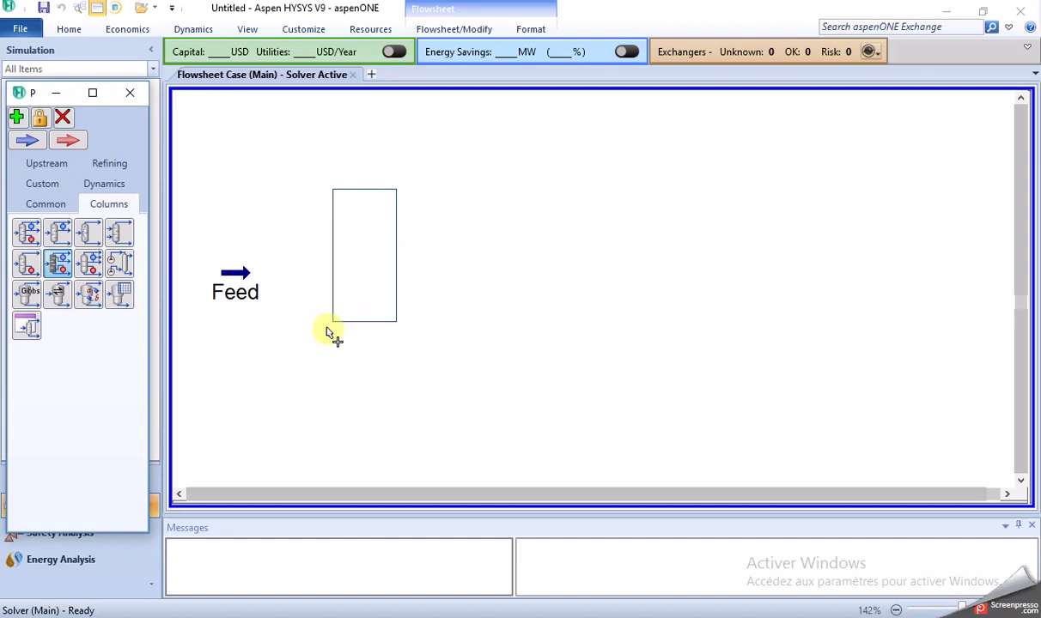
click(305, 346)
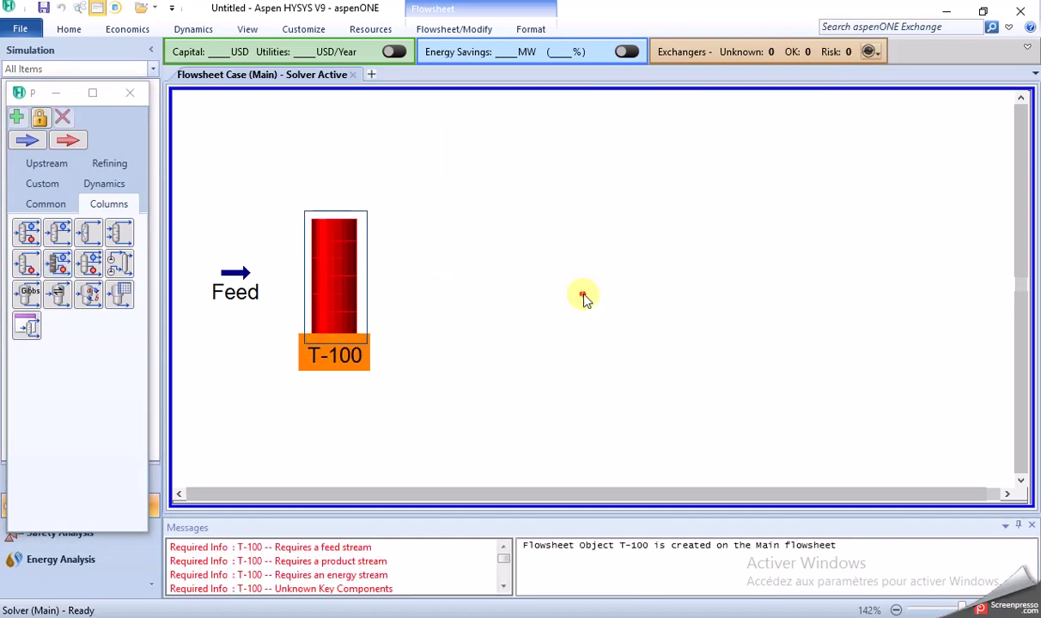
drag(336, 290, 302, 294)
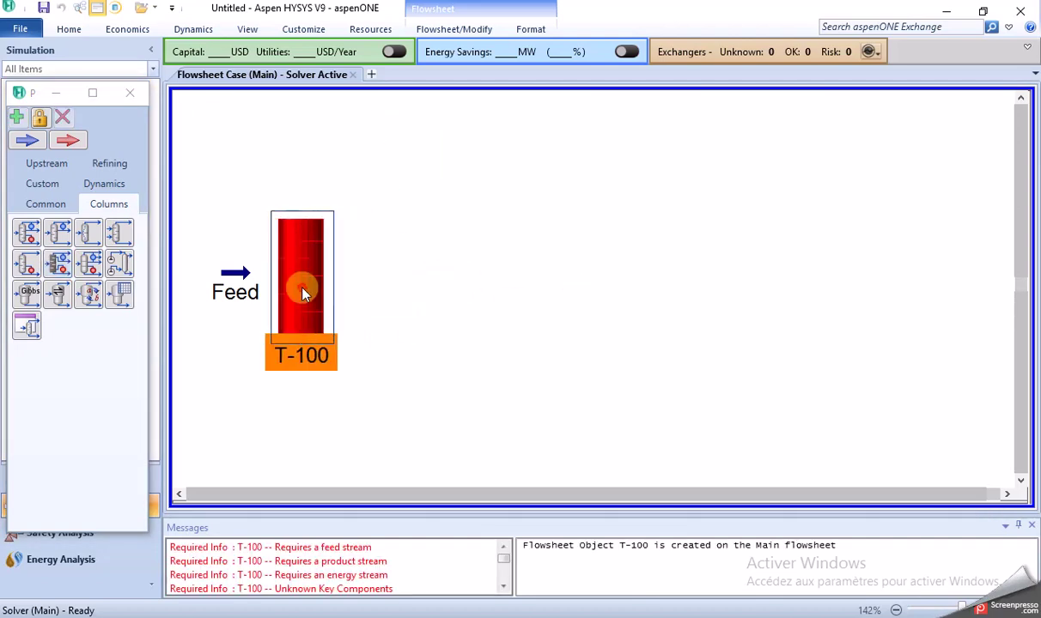
Open the shortcut column's properties and rename the column C1
double_click(303, 293)
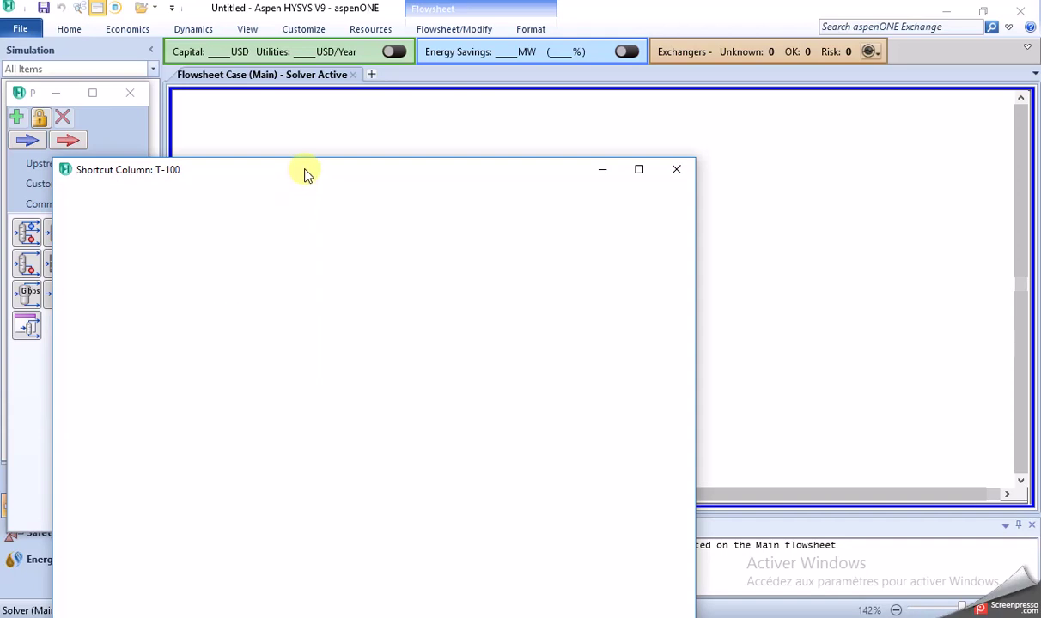
drag(305, 175, 658, 47)
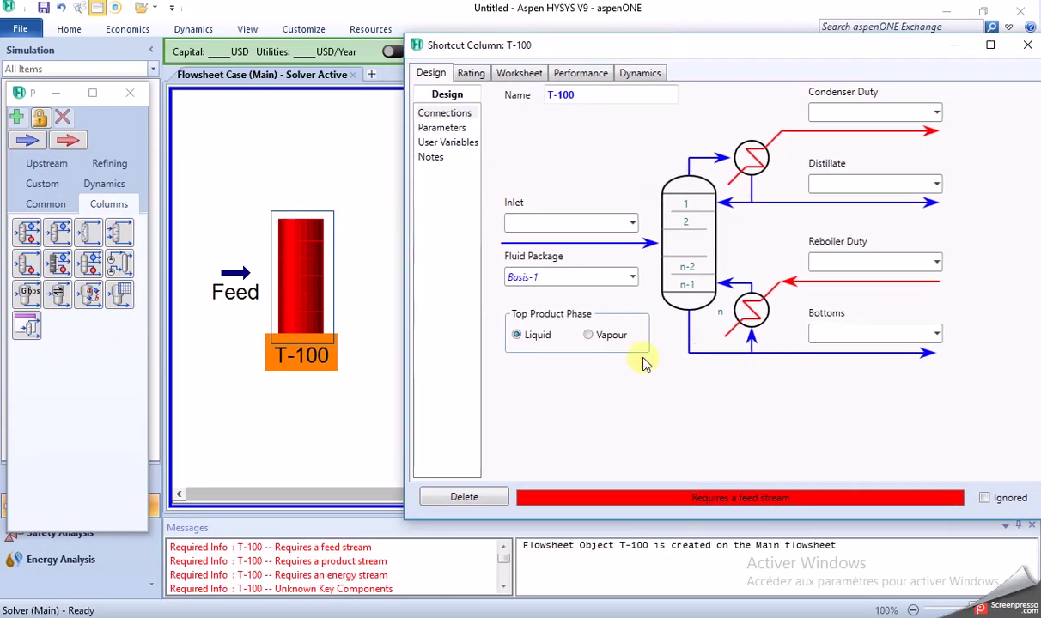
click(600, 94)
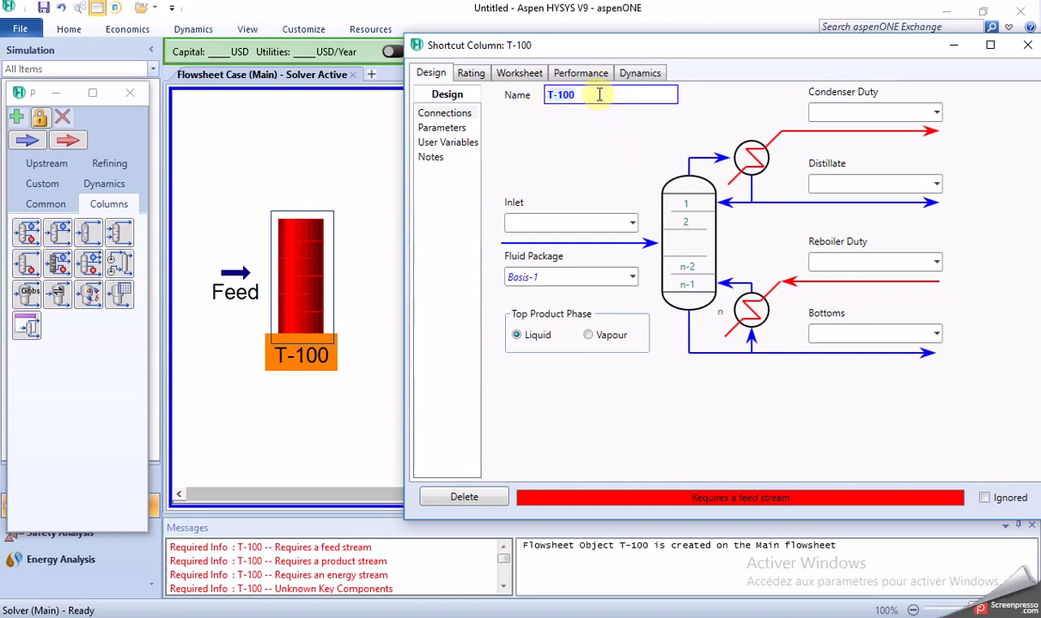
text(C)
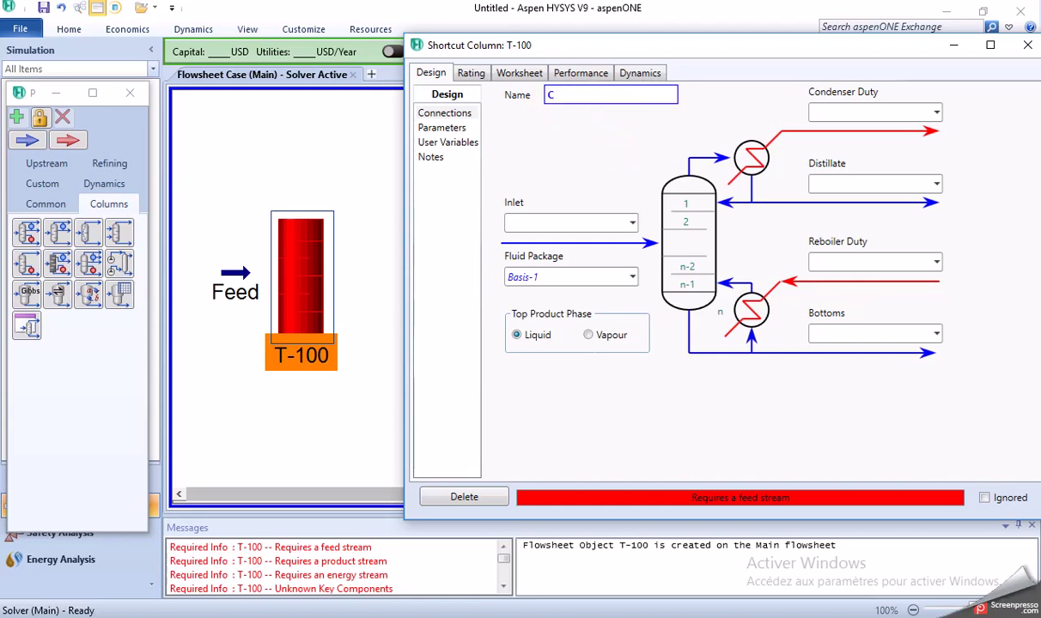
text(1)
click(650, 135)
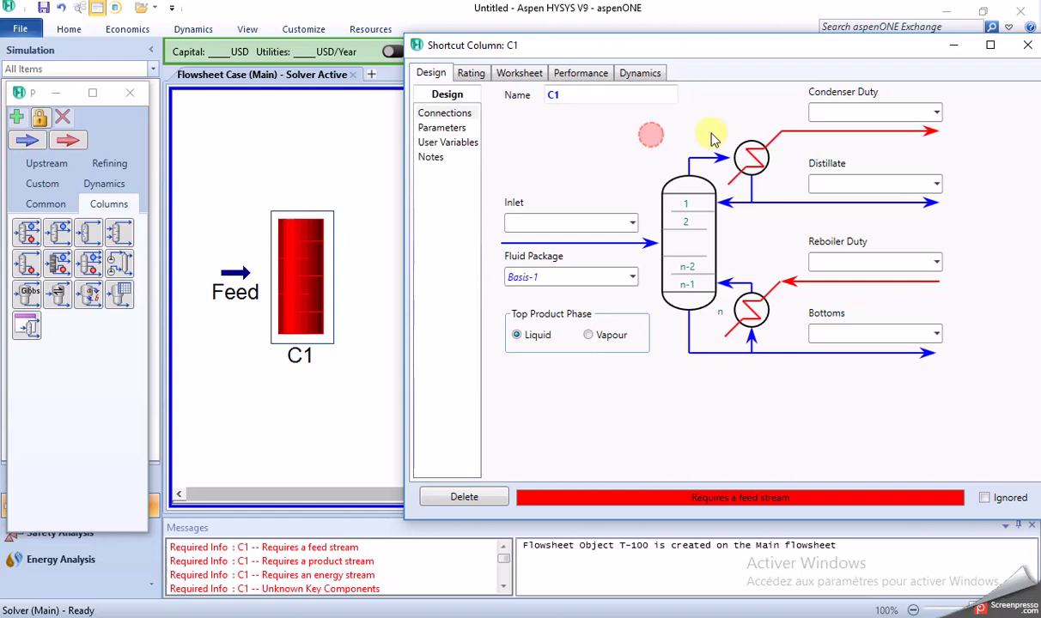
Assign energy stream a as the column's condenser duty and energy stream b as its reboiler duty
click(859, 109)
text(a)
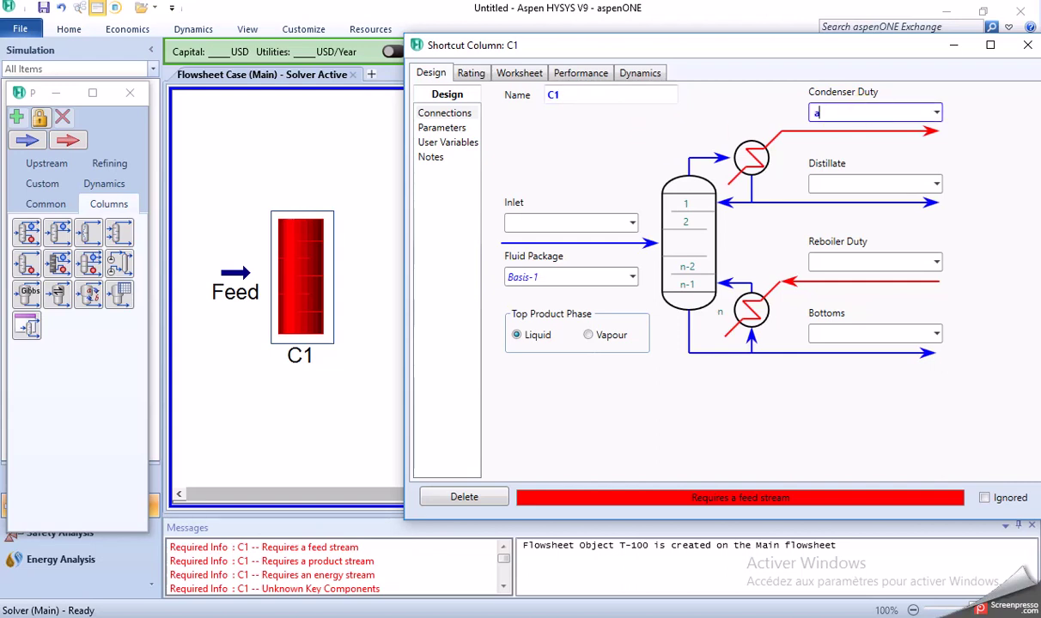
click(825, 261)
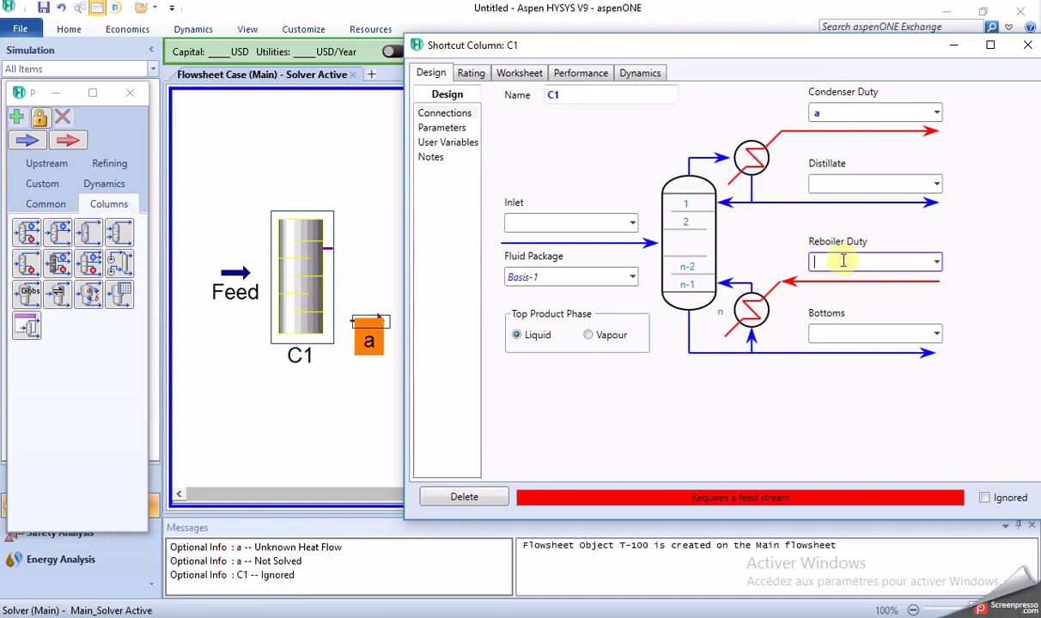
text(b)
key(Return)
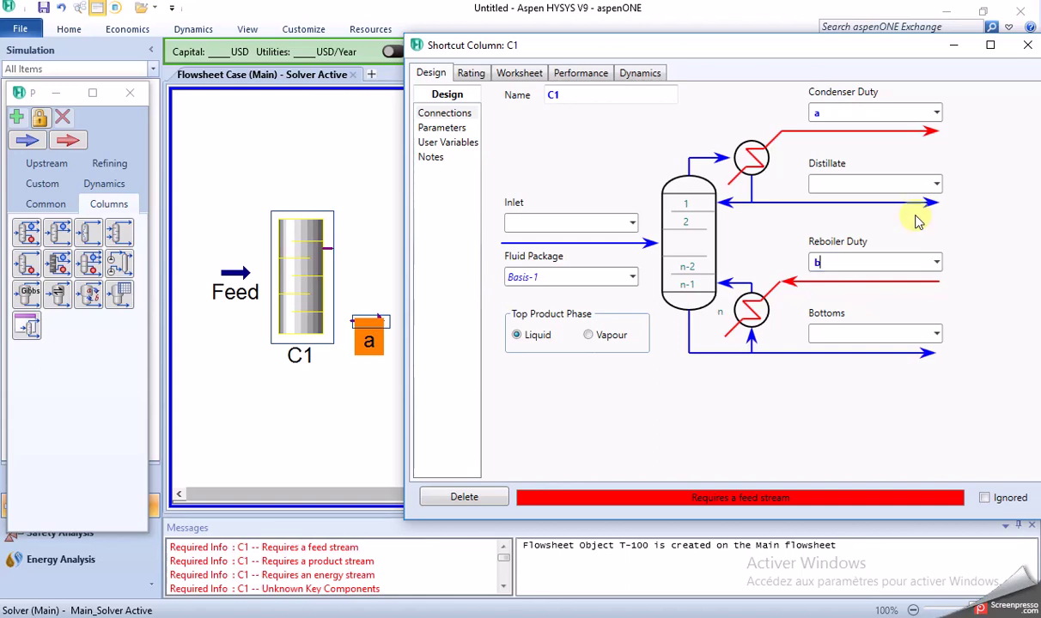
click(606, 223)
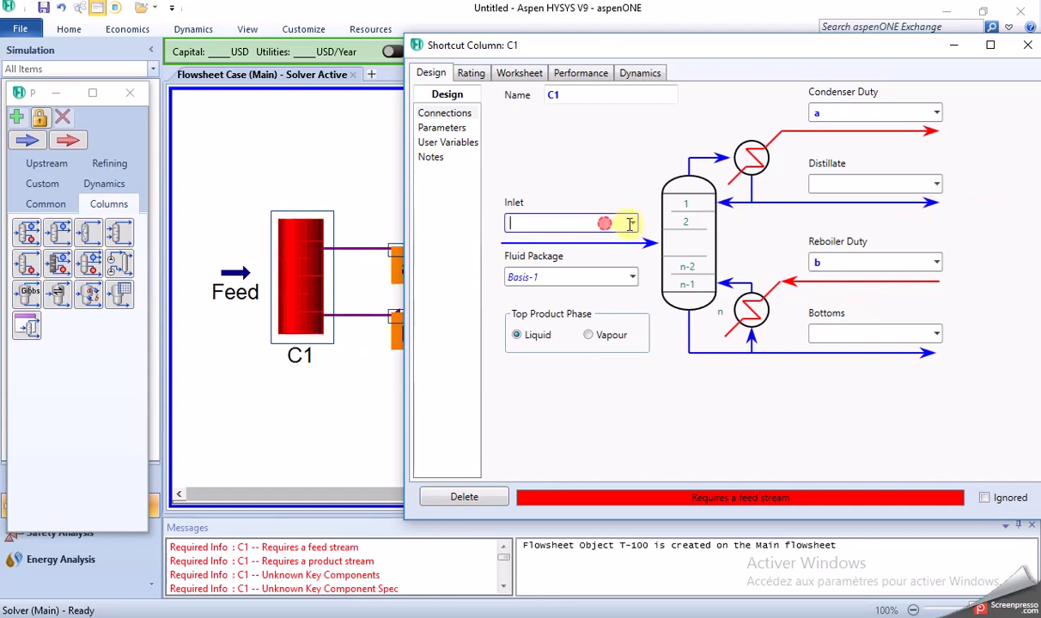
Connect column C1 with Ovhd as the distillate, Bottom as the bottoms product and Feed as the inlet stream
click(876, 184)
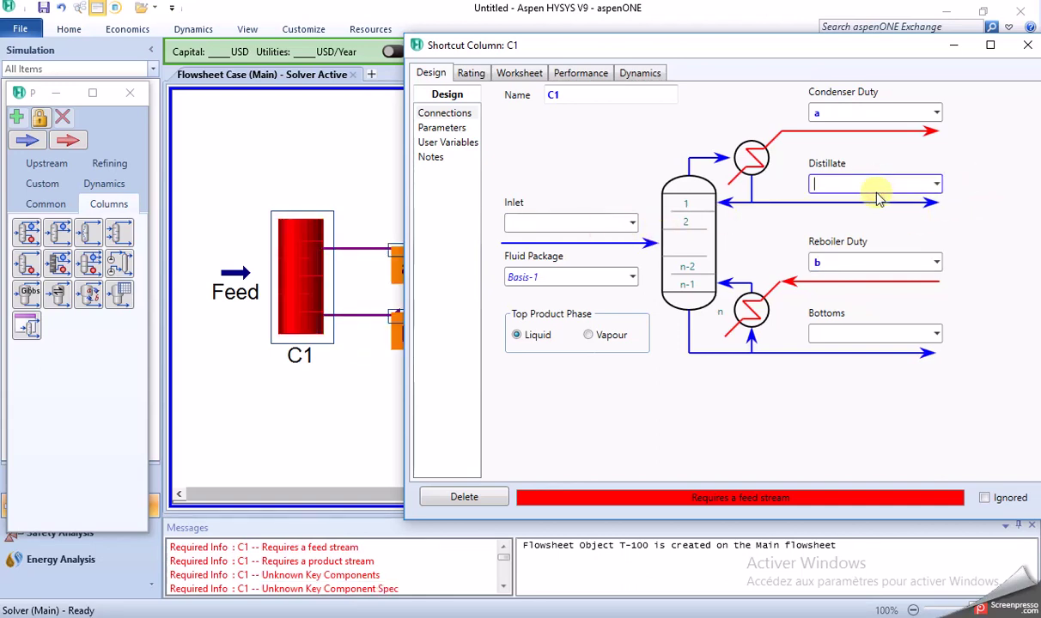
text(Ovhd)
click(855, 336)
text(Bott)
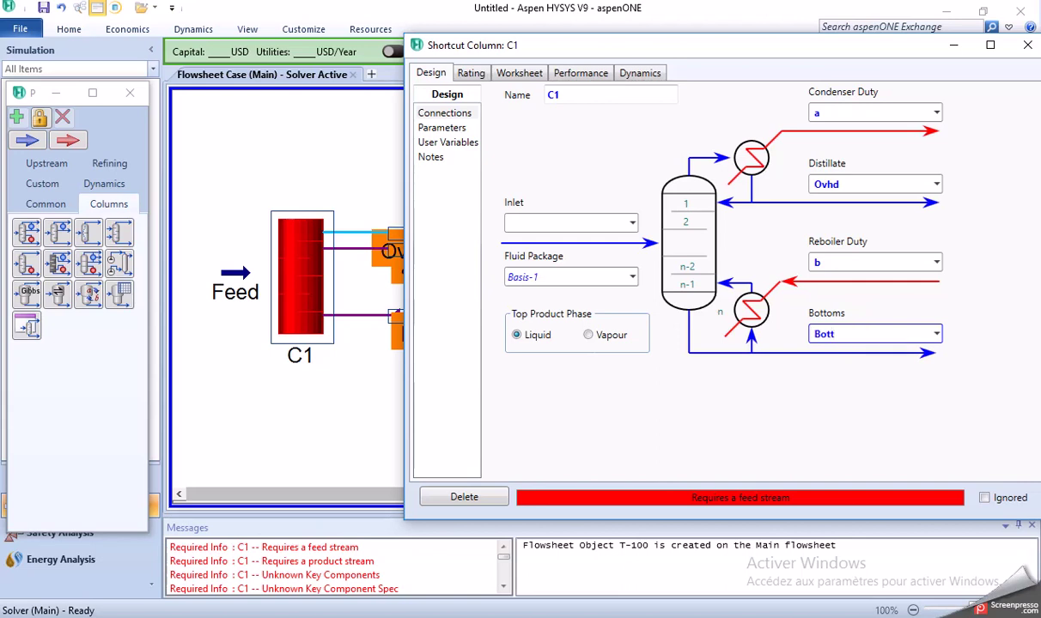
text(om)
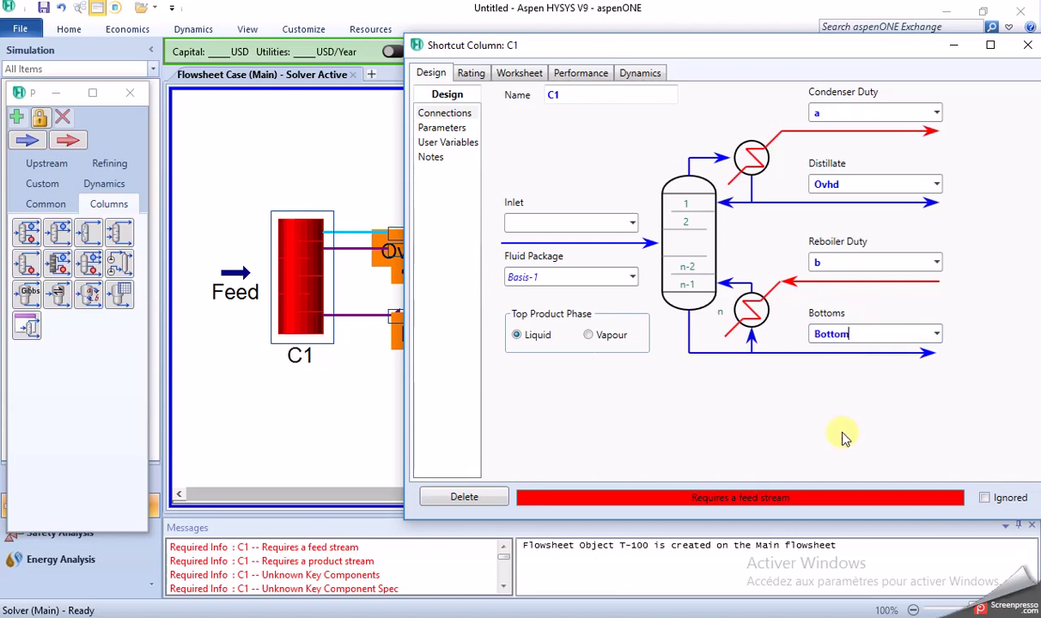
key(Return)
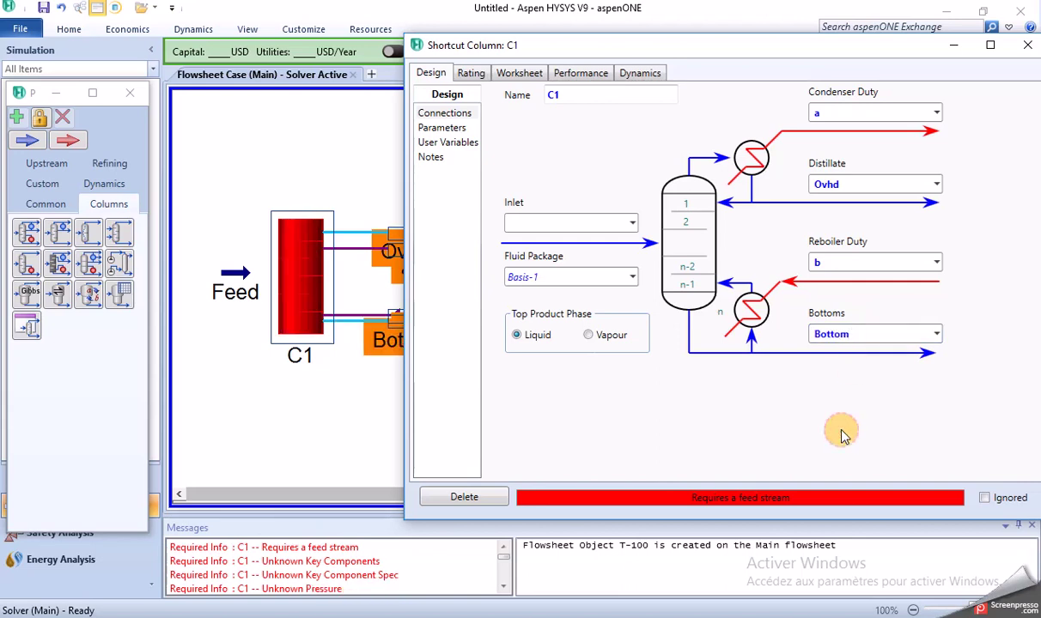
click(632, 225)
click(583, 247)
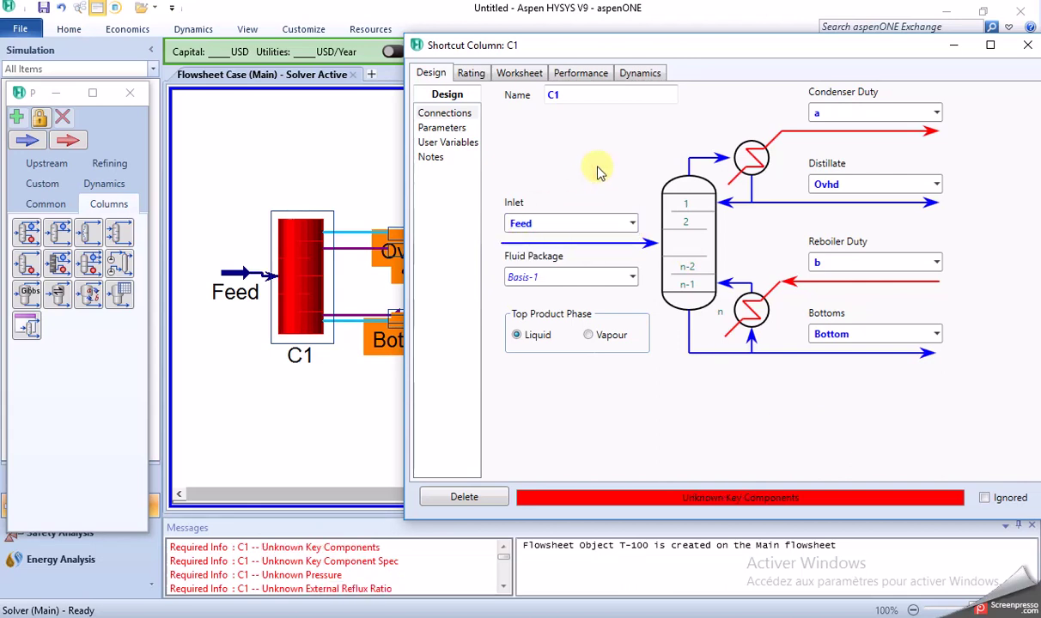
Spread out the streams around column C1: Feed farther from the column, Ovhd above stream a and Bottom below stream b
click(213, 277)
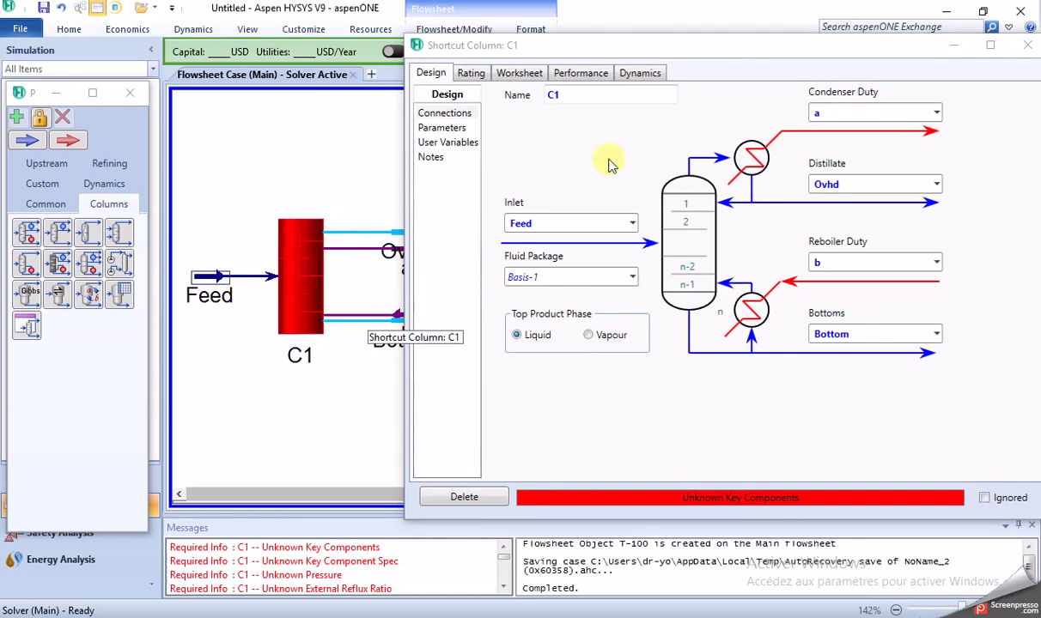
click(631, 40)
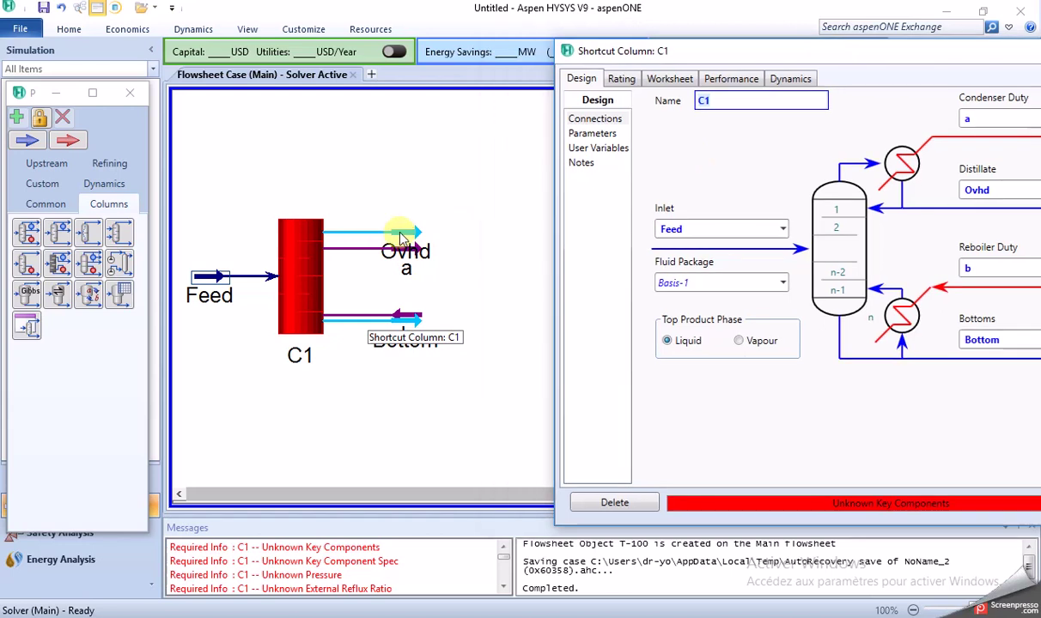
click(406, 243)
drag(434, 160, 433, 164)
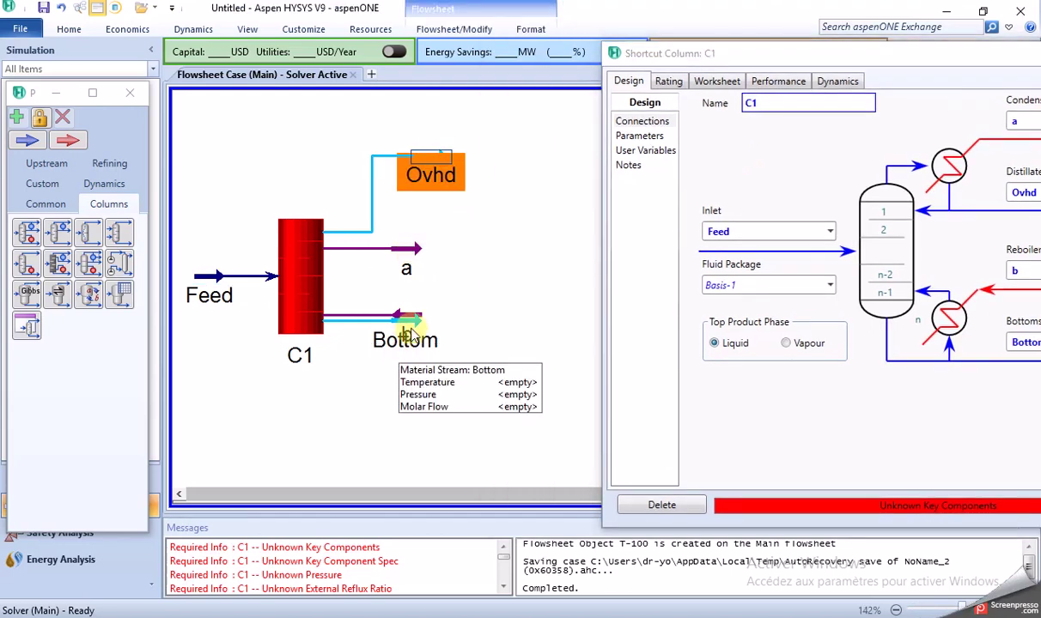
click(406, 340)
drag(419, 328, 433, 410)
click(833, 421)
click(530, 356)
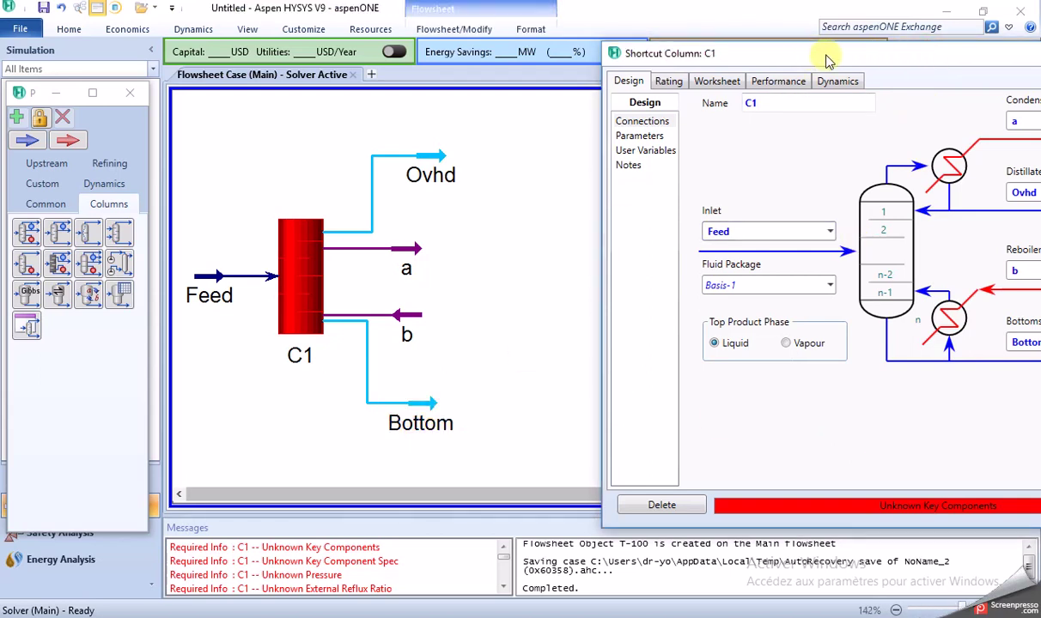
Set the top product phase of column C1 to Vapour
click(732, 59)
mouse_move(735, 54)
mouse_down()
mouse_move(691, 61)
mouse_move(747, 60)
mouse_up()
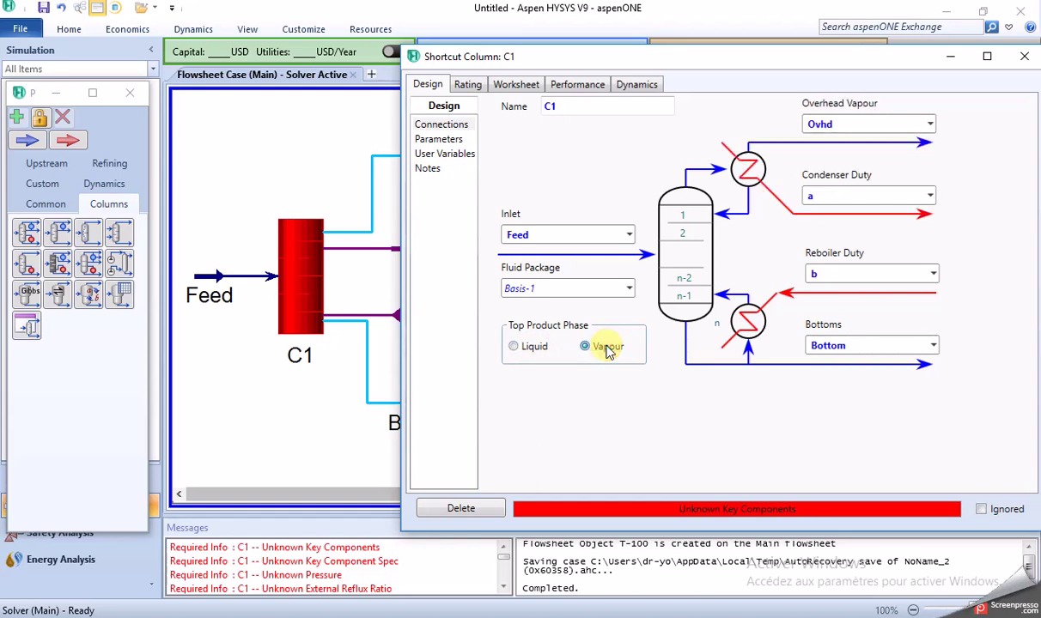
Set the top product phase of column C1 to Liquid, check its design parameters, and put the column window away
click(524, 348)
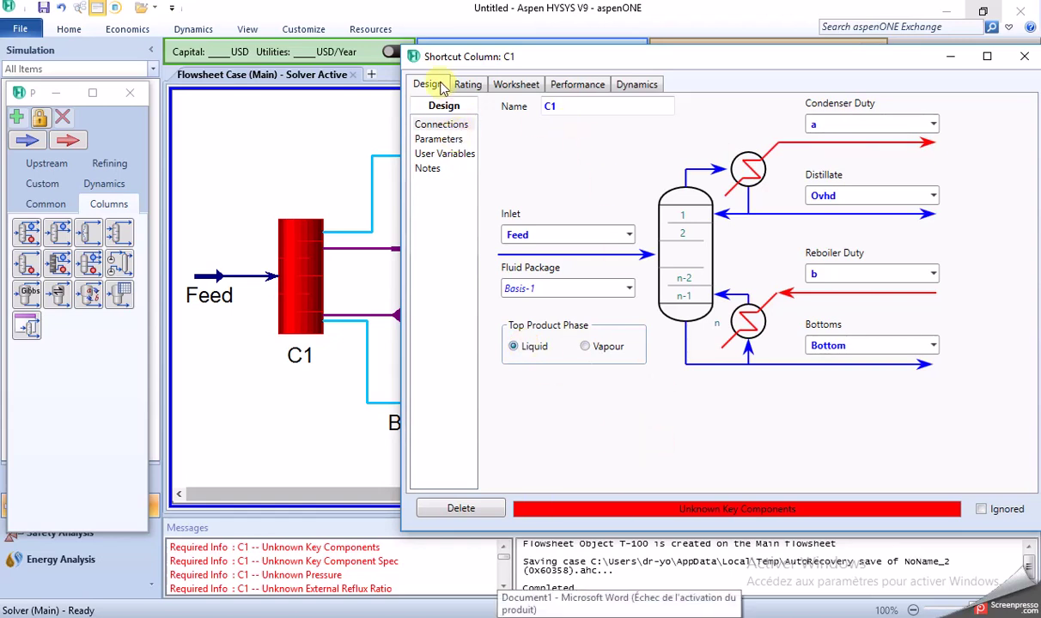
click(450, 146)
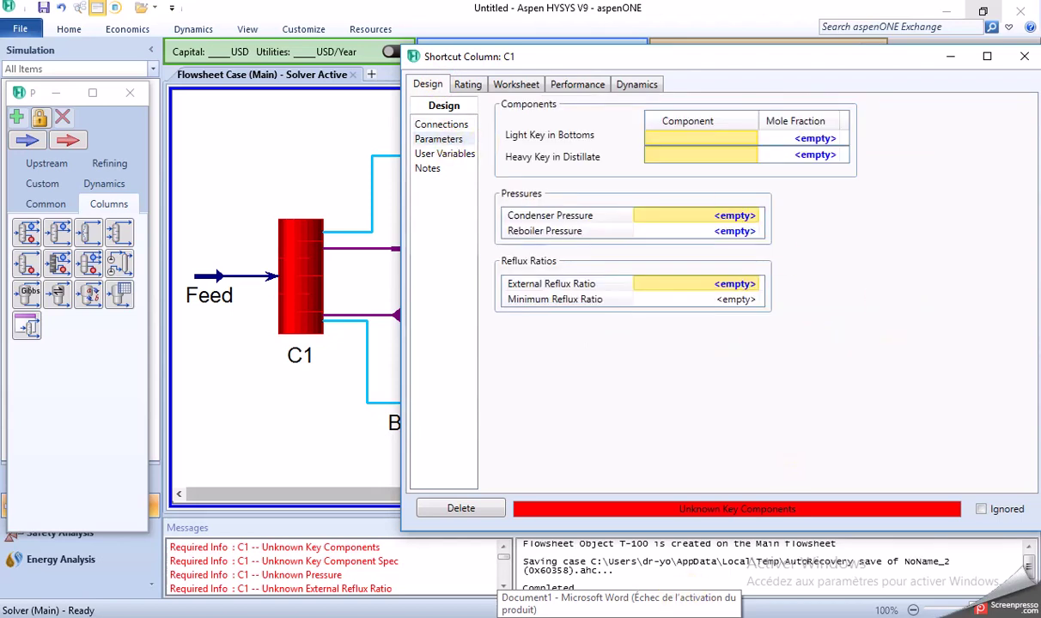
mouse_move(913, 54)
mouse_down()
mouse_move(891, 47)
mouse_move(906, 36)
mouse_up()
click(942, 37)
Show the property table of the Feed stream on the flowsheet and move it below the stream, away from column C1
click(547, 229)
click(441, 161)
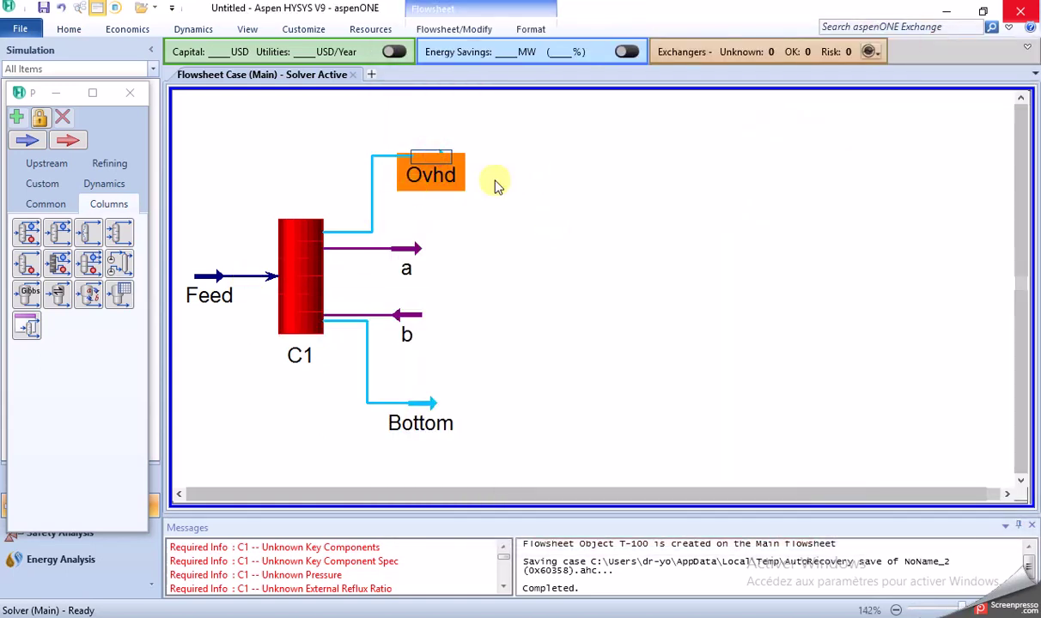
click(213, 311)
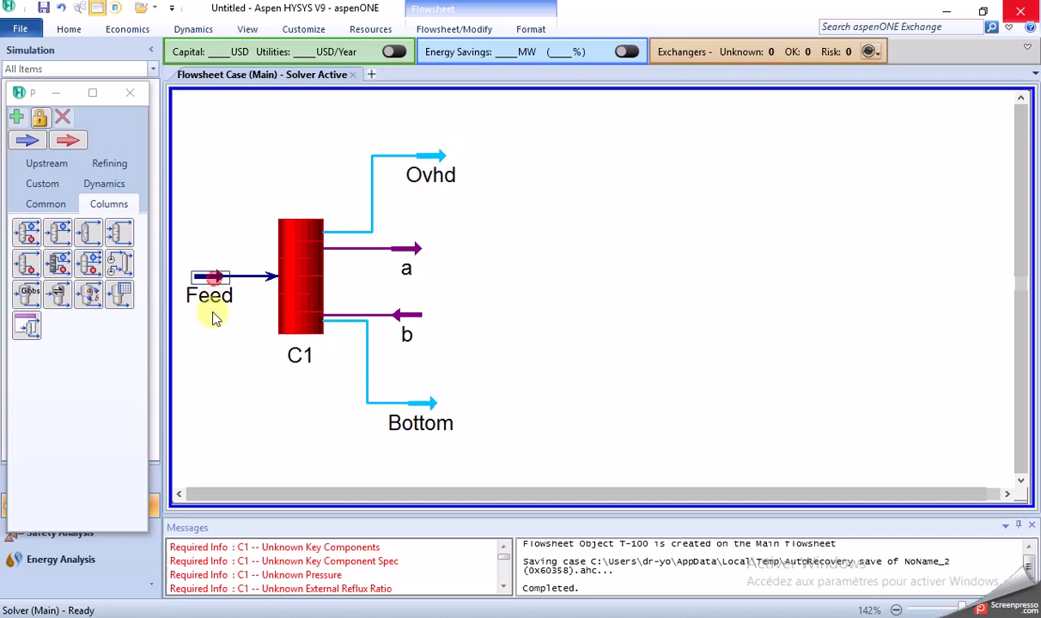
click(178, 496)
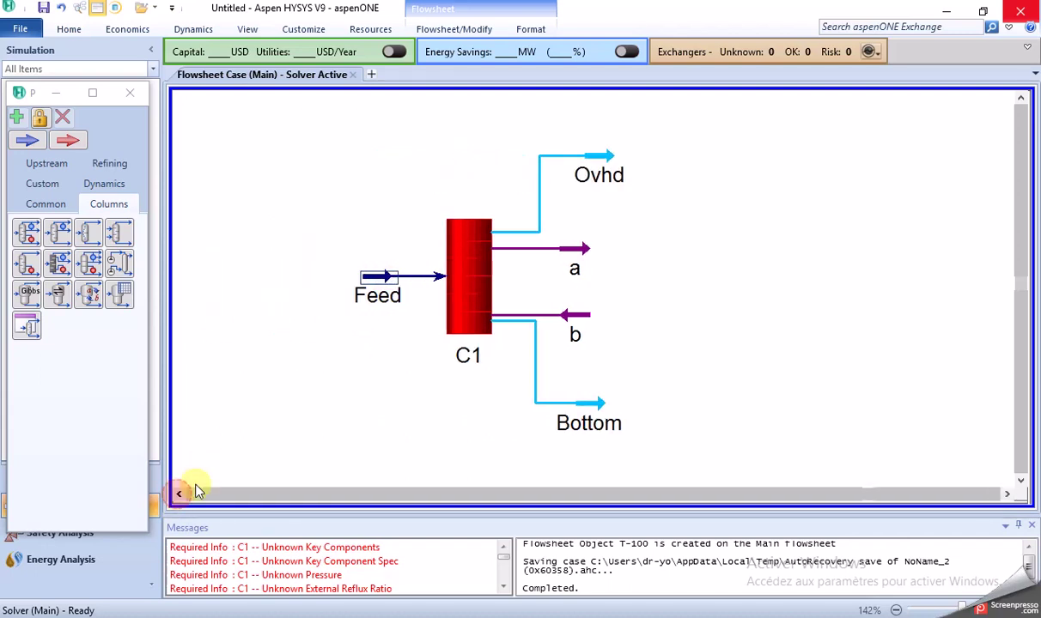
right_click(385, 280)
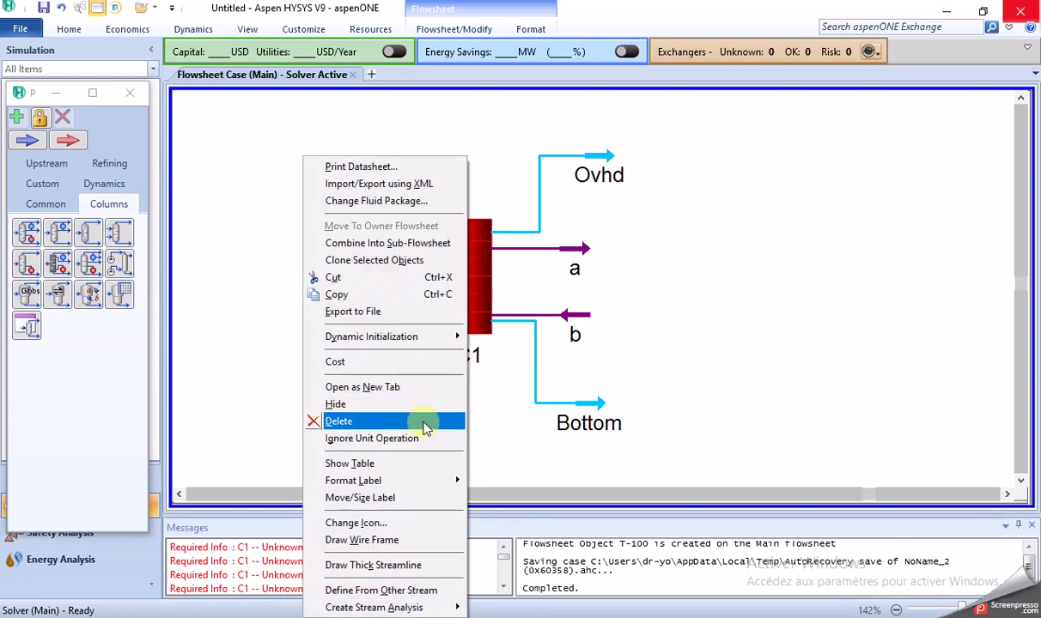
click(413, 471)
click(599, 300)
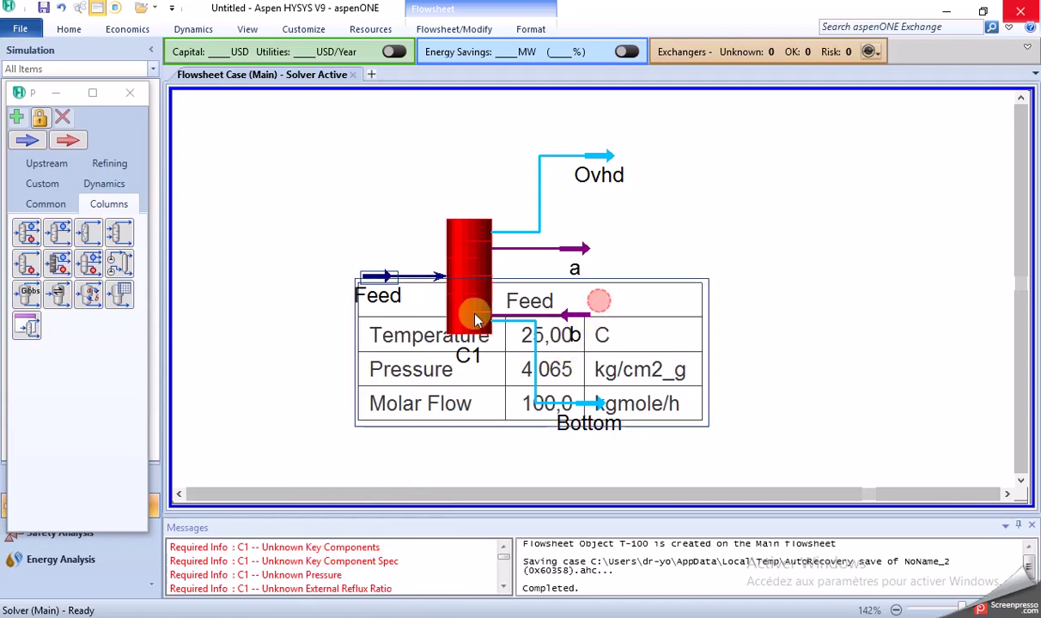
drag(371, 337, 133, 365)
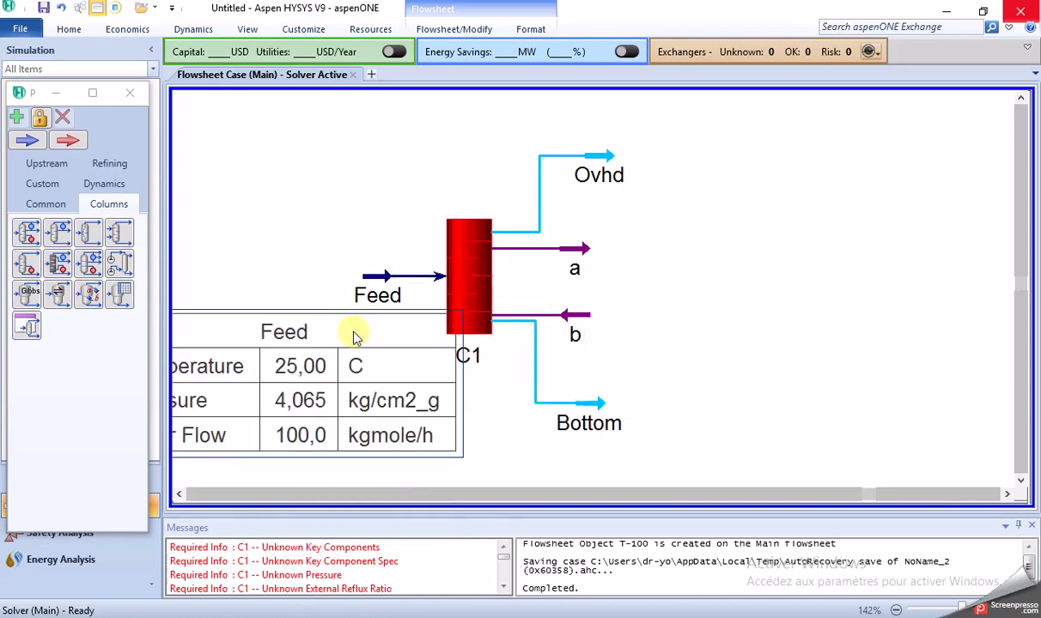
Move column C1 farther from Feed, then reposition the Ovhd and Bottom streams so they clear the column
drag(463, 283, 551, 281)
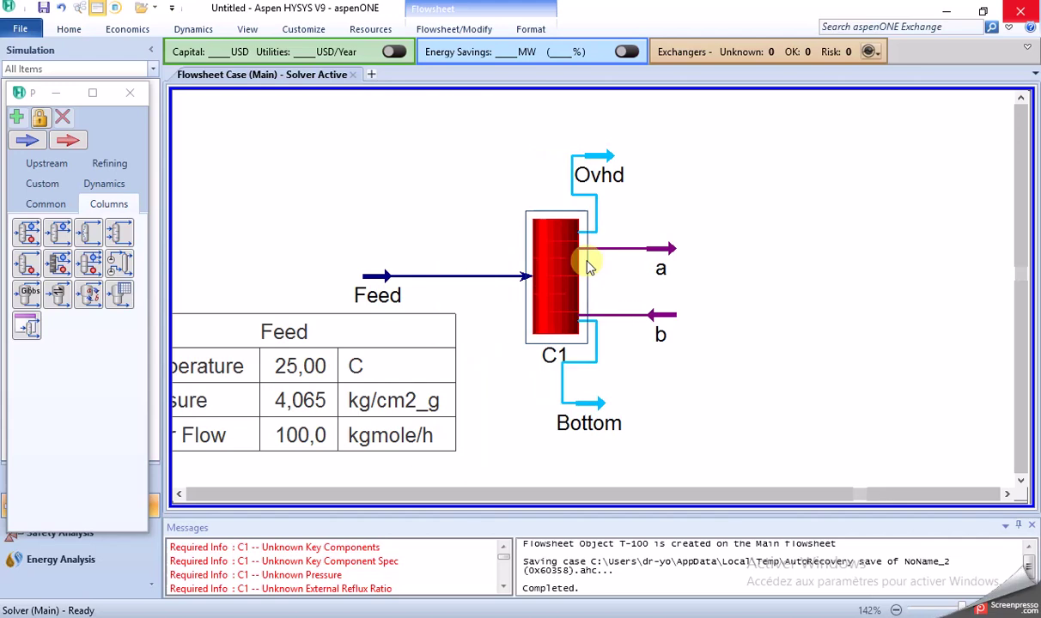
drag(633, 176, 671, 138)
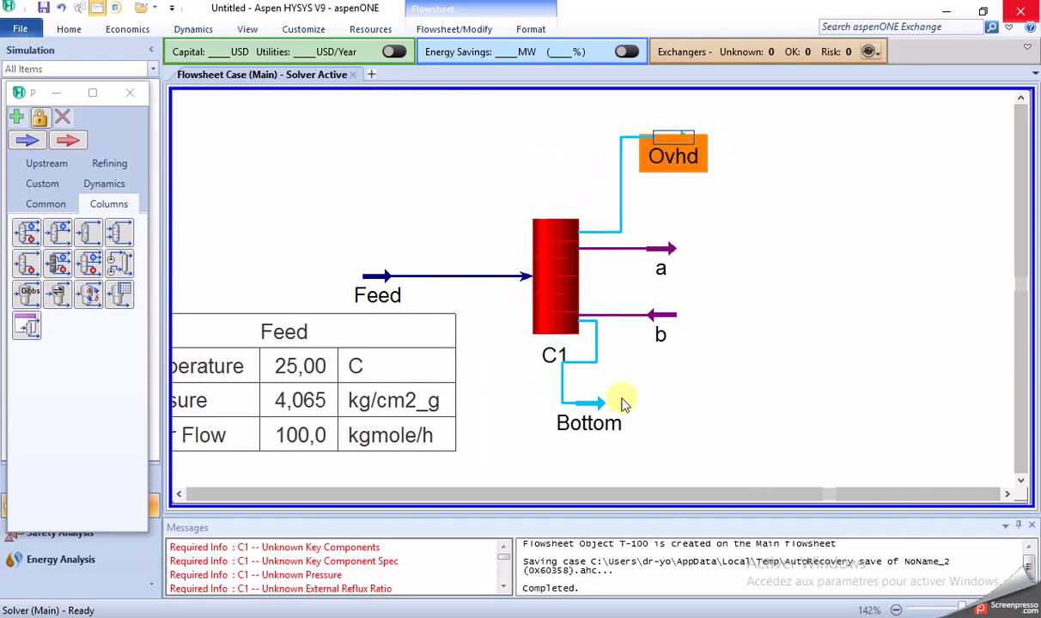
drag(593, 404, 633, 410)
click(756, 351)
Shift the Feed property table so that it sits fully in view beneath the Feed stream
click(291, 383)
drag(339, 399, 410, 410)
click(825, 346)
click(310, 371)
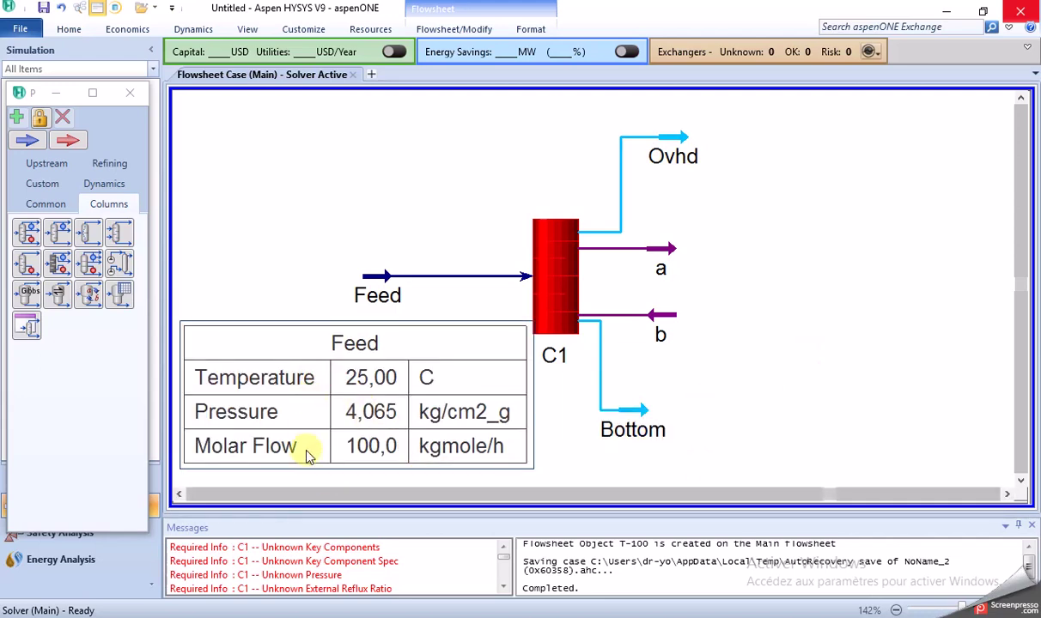
Show the property table of the Ovhd stream and place it beside the stream, clear of its label
right_click(671, 146)
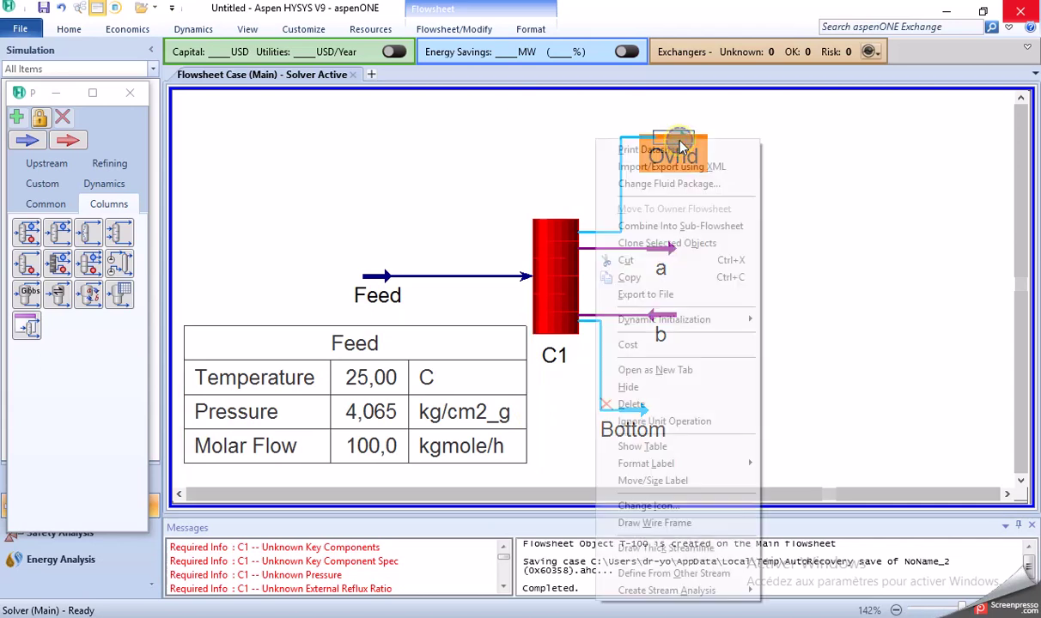
click(680, 448)
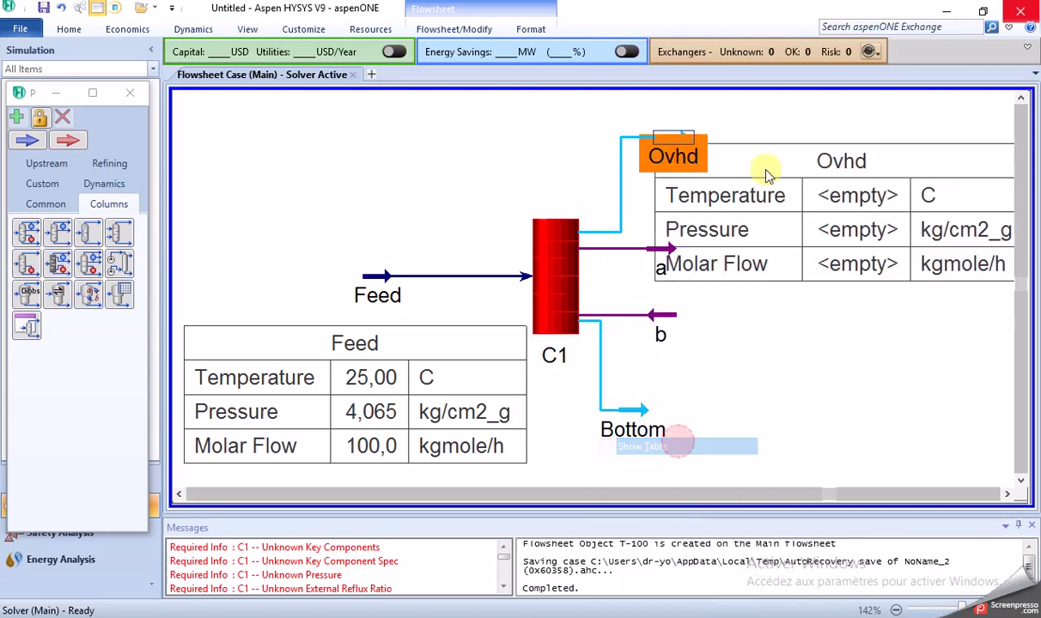
drag(799, 142, 812, 129)
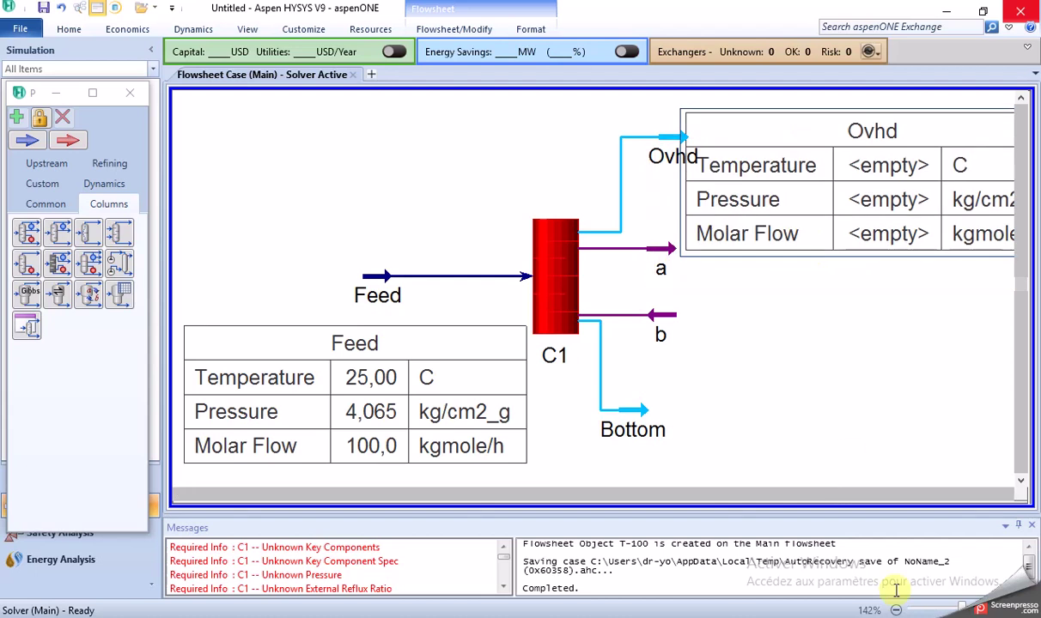
click(895, 609)
click(896, 609)
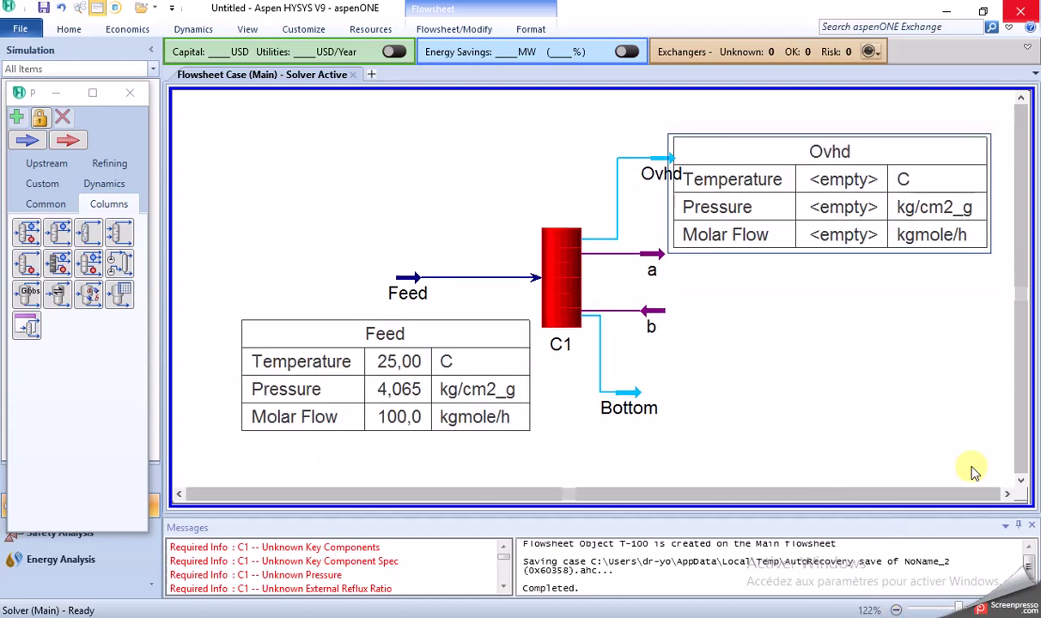
click(1006, 493)
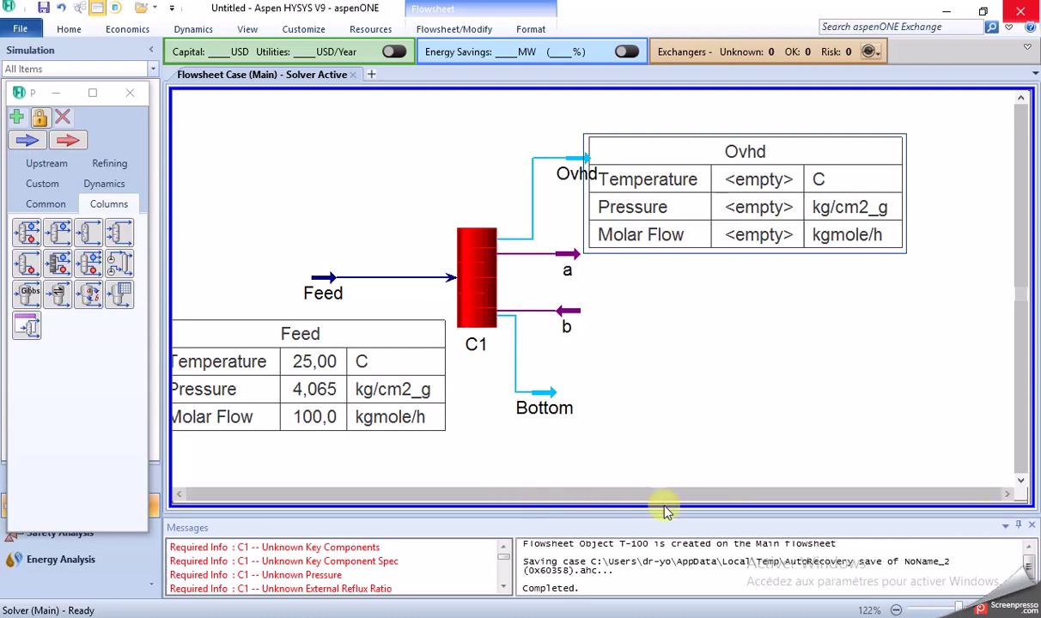
drag(659, 498, 641, 494)
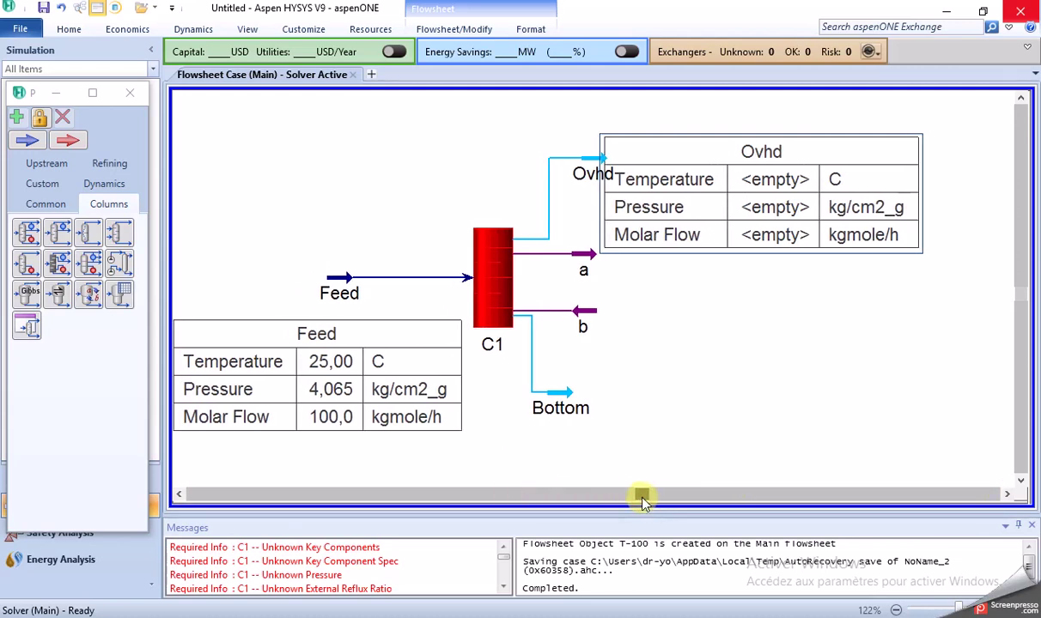
drag(735, 182, 764, 182)
click(830, 374)
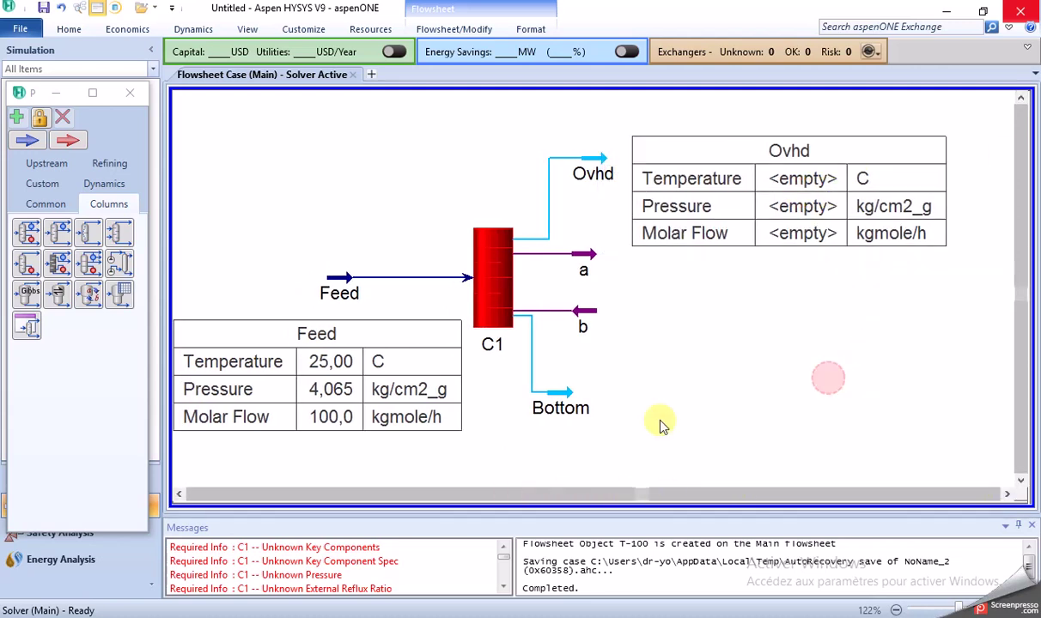
Show the property table of the Bottom stream beside it, and enlarge the flowsheet area by shrinking the messages pane
right_click(544, 399)
click(552, 464)
drag(748, 413, 797, 391)
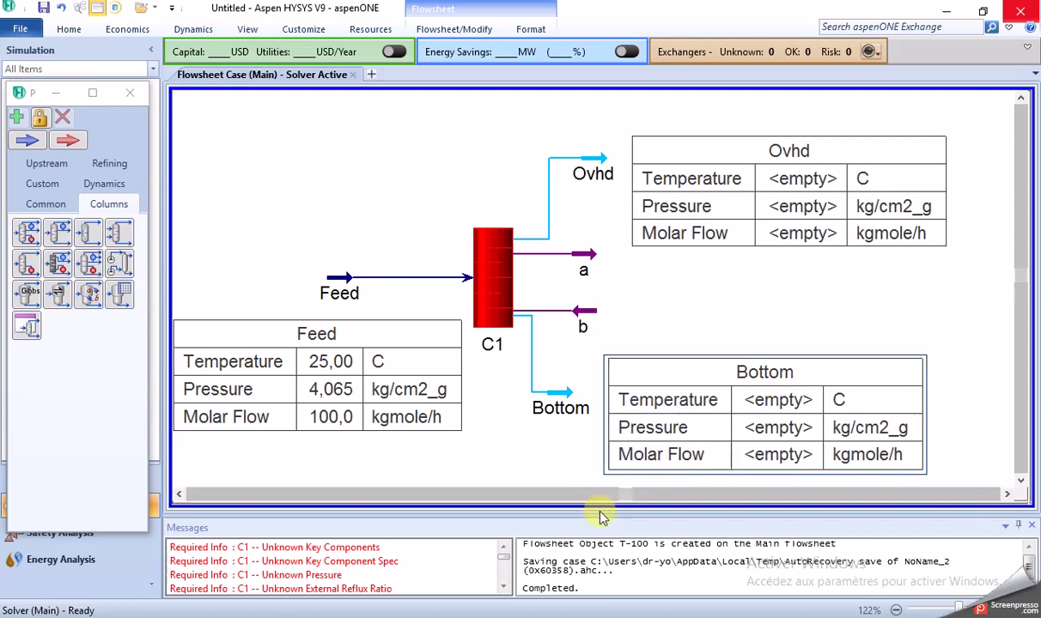
drag(601, 517, 616, 584)
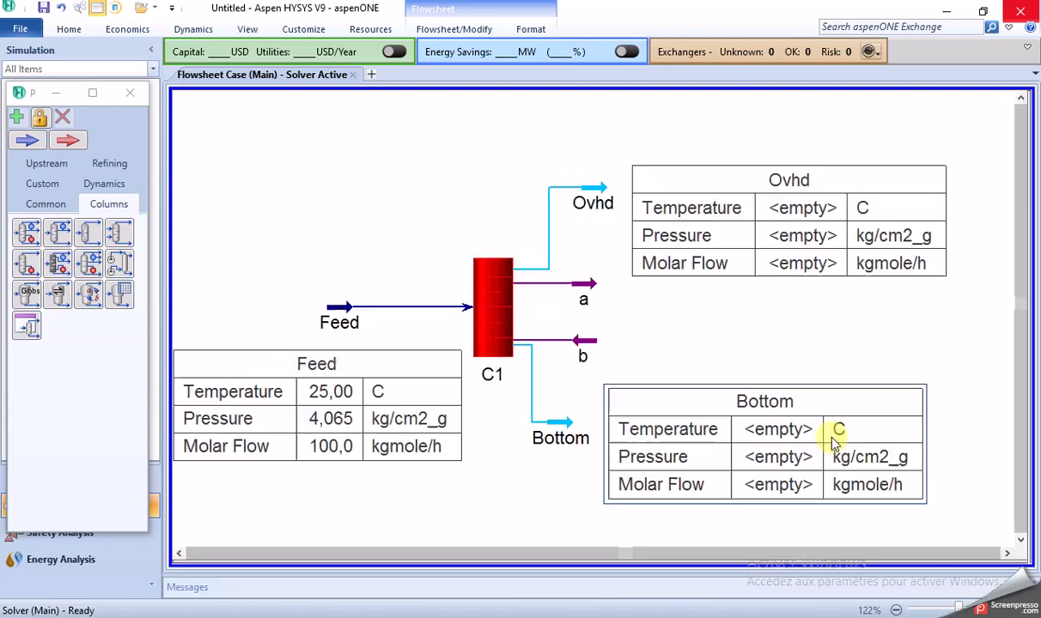
click(889, 307)
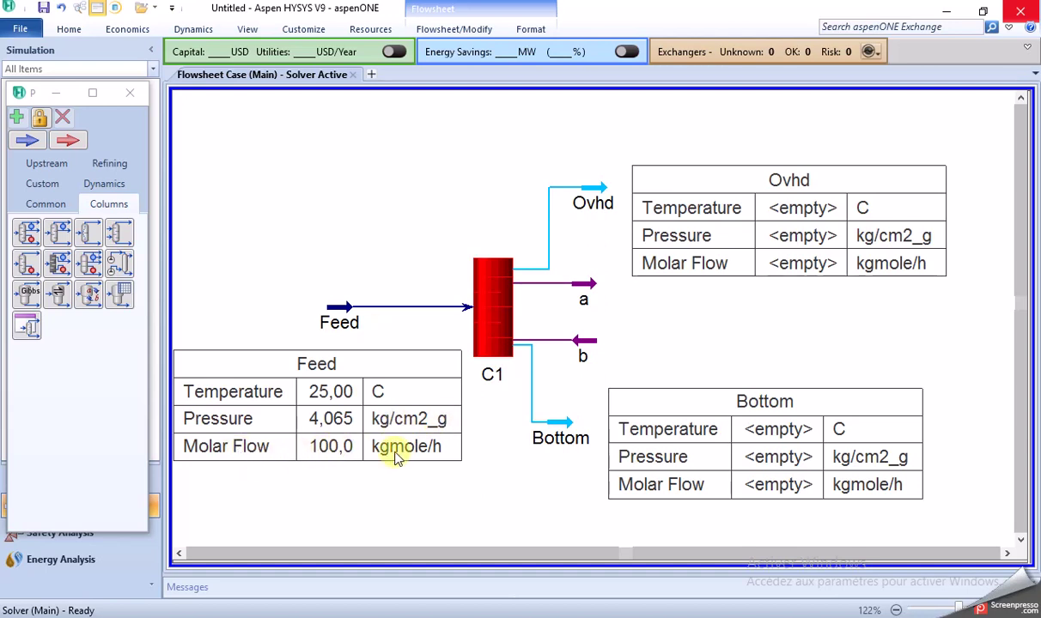
Reopen column C1's parameters, consult the specifications in the Word document, and set the light key in bottoms to Propane with mole fraction 0.1
click(475, 490)
click(890, 339)
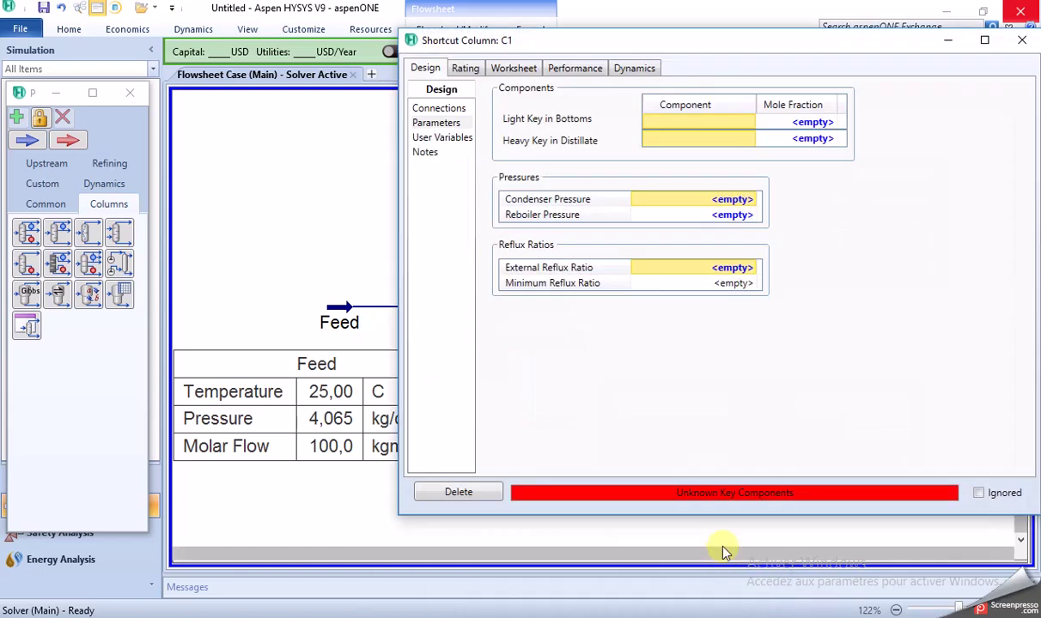
key(alt+Tab)
drag(1034, 326, 1034, 374)
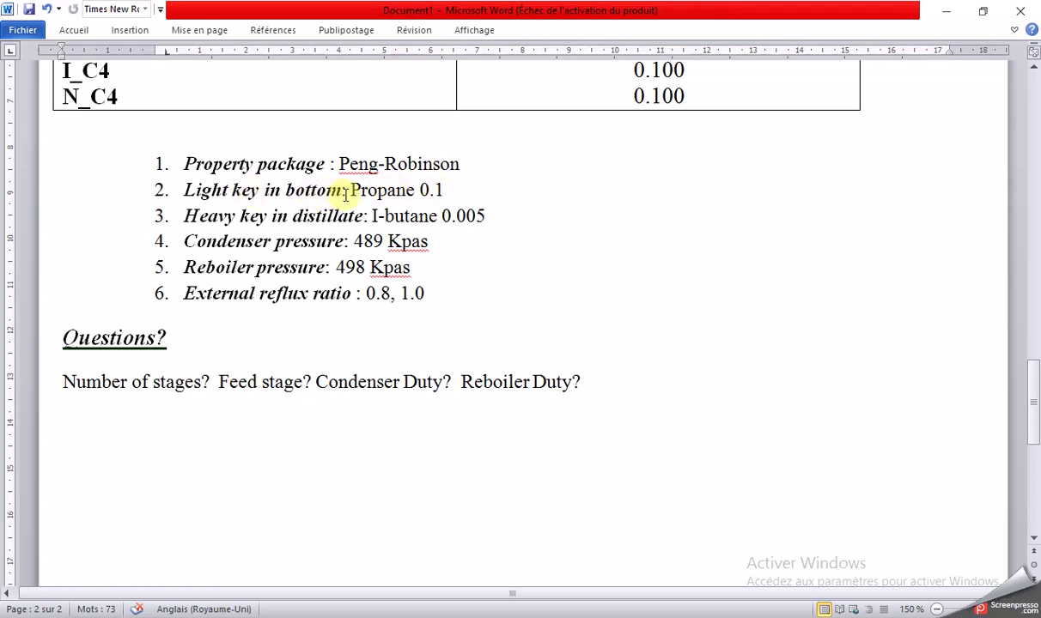
key(alt+Tab)
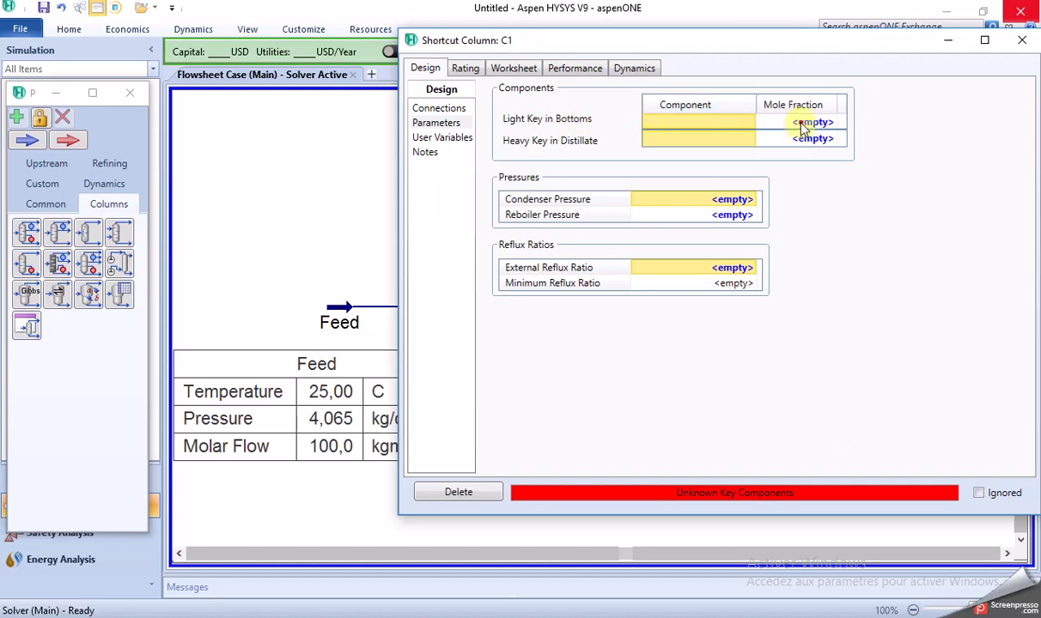
click(752, 122)
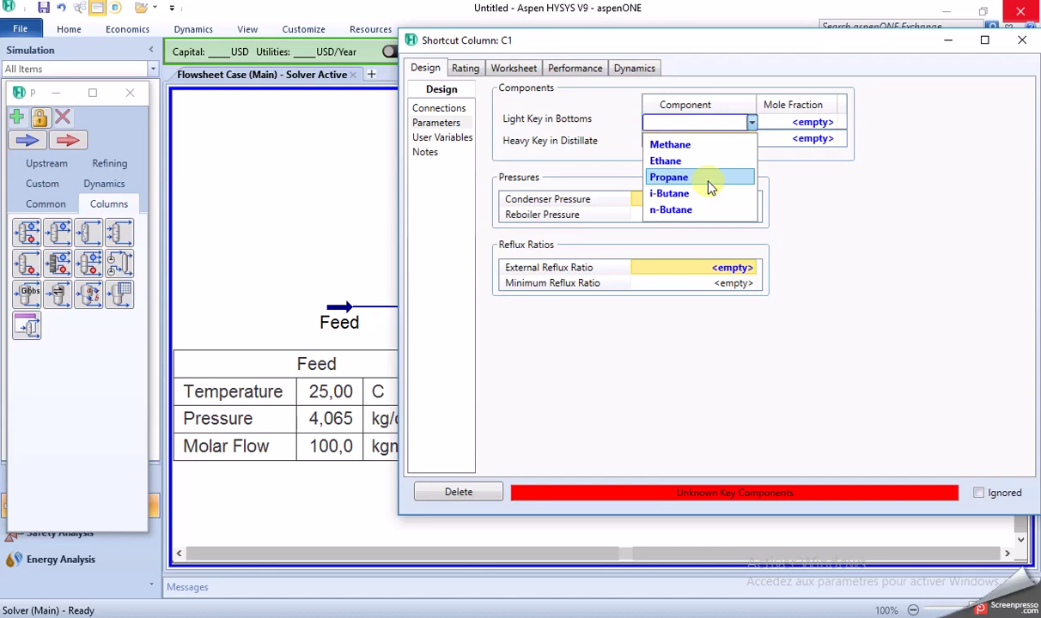
click(710, 178)
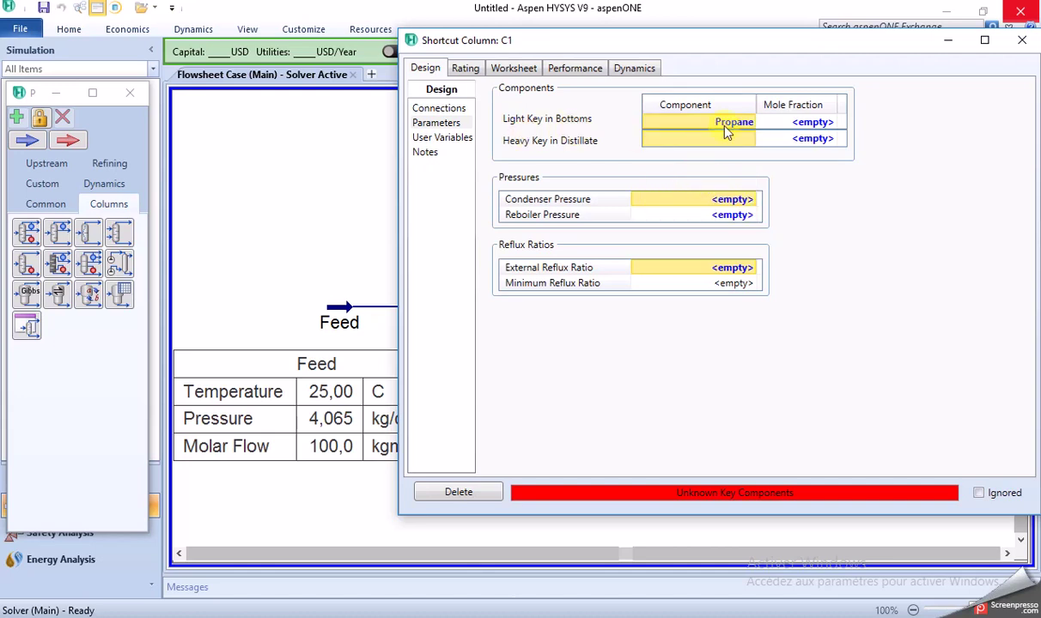
click(799, 122)
text(0)
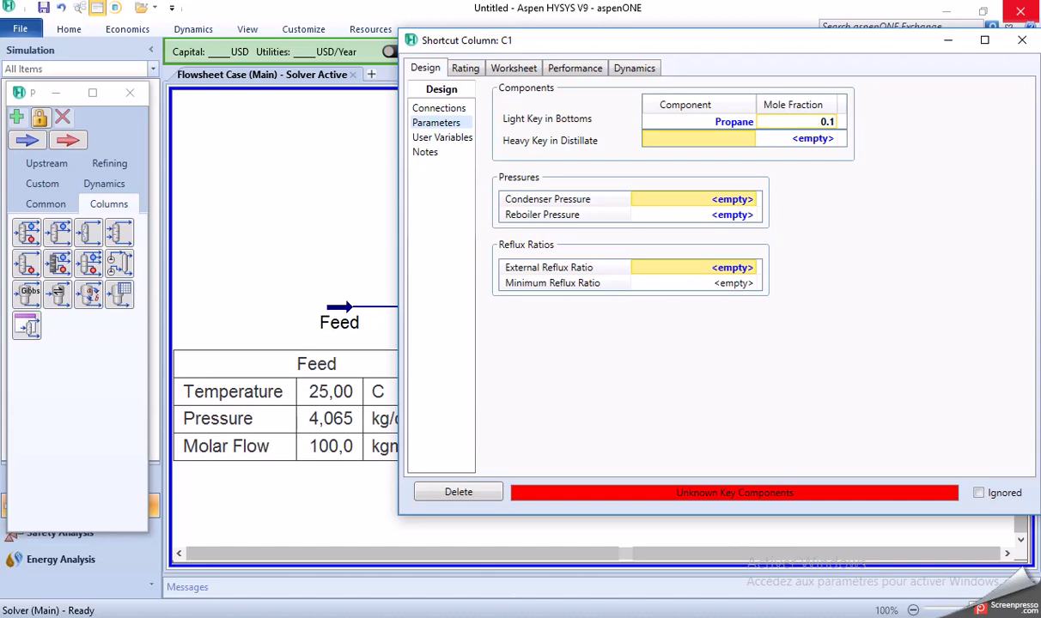
text(.1)
key(Return)
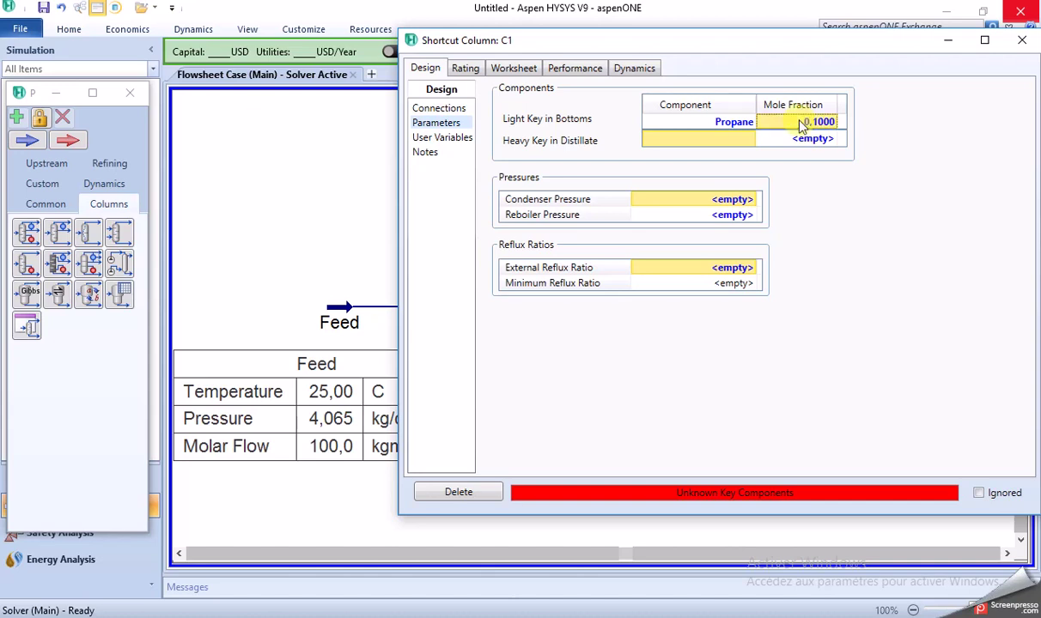
Check the heavy key specification in the Word document and set column C1's heavy key in distillate to i-Butane with mole fraction 0.005
click(710, 142)
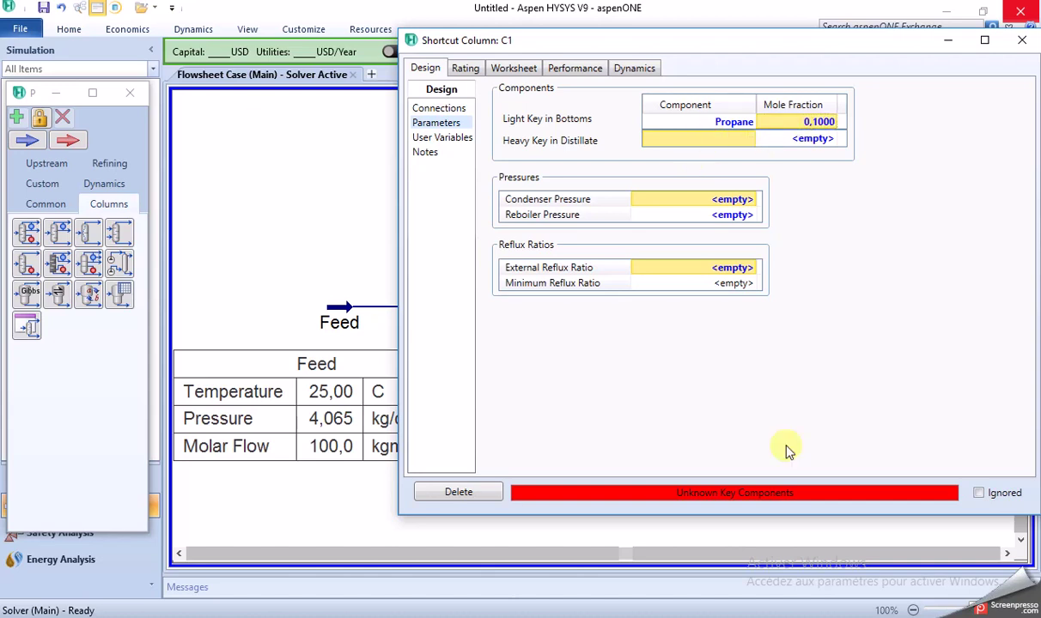
key(alt+Tab)
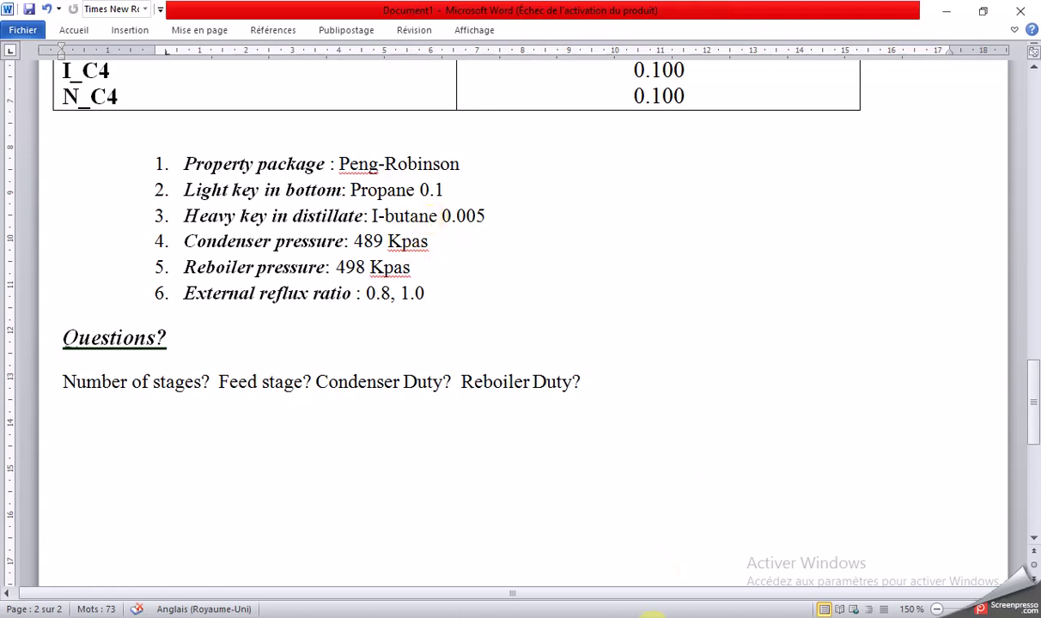
key(alt+Tab)
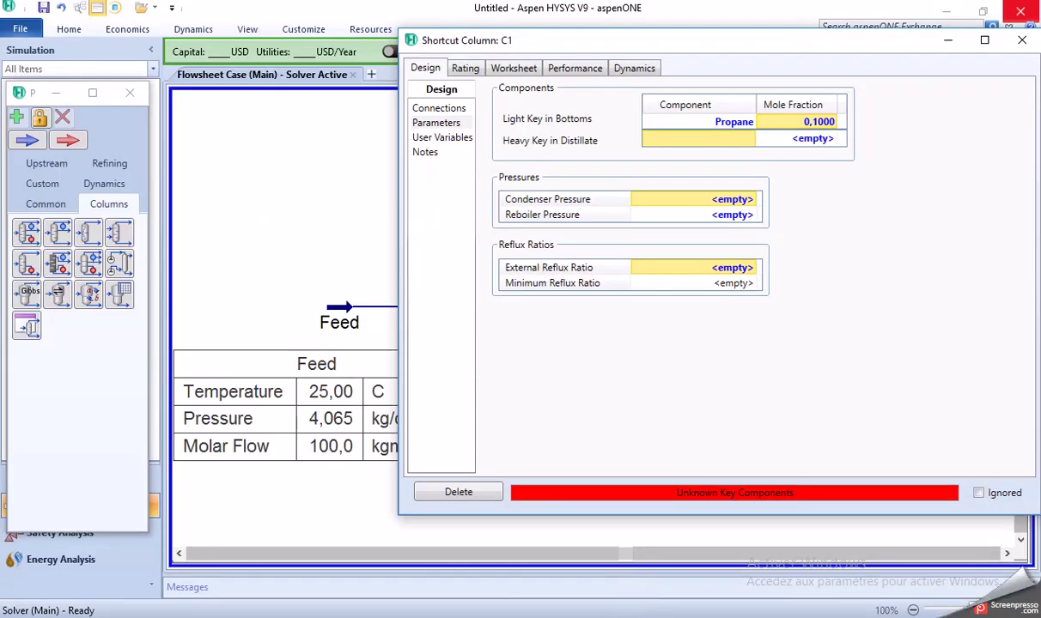
key(alt+Tab)
key(alt+Tab)
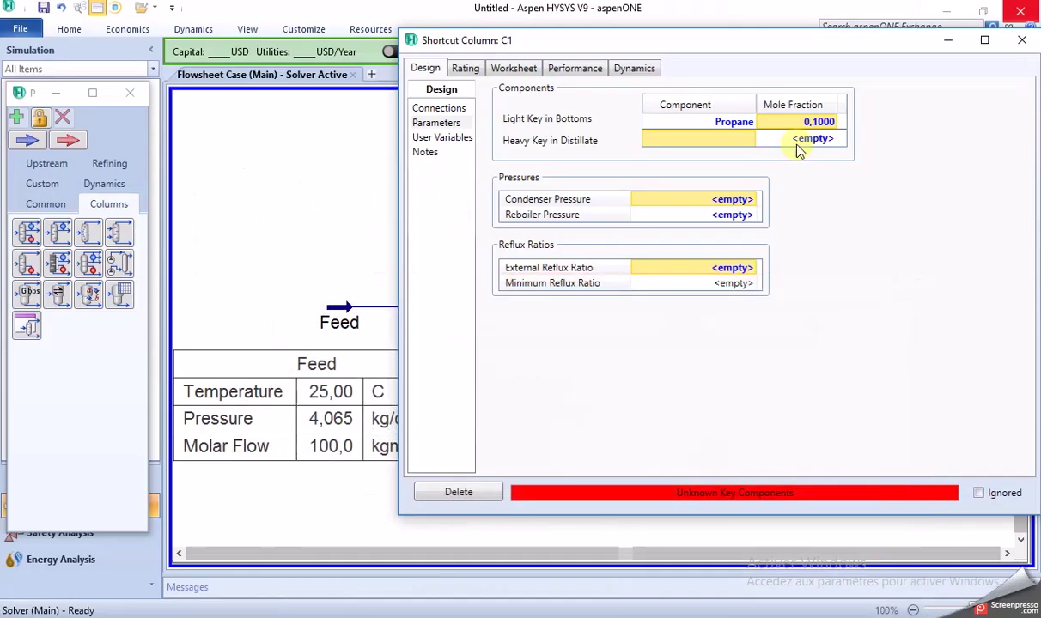
click(746, 146)
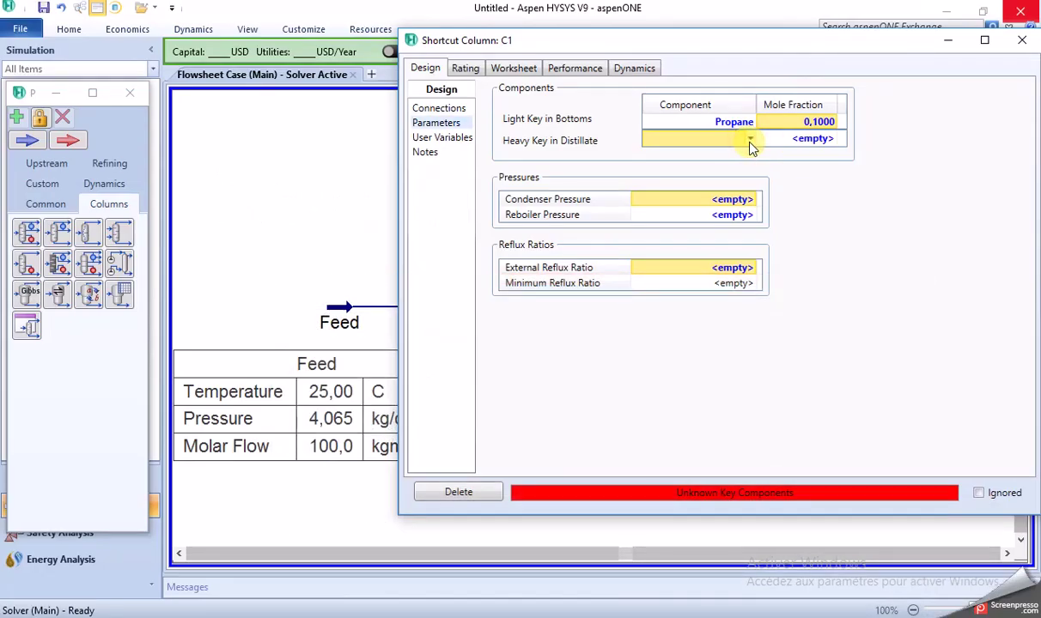
click(750, 146)
click(751, 143)
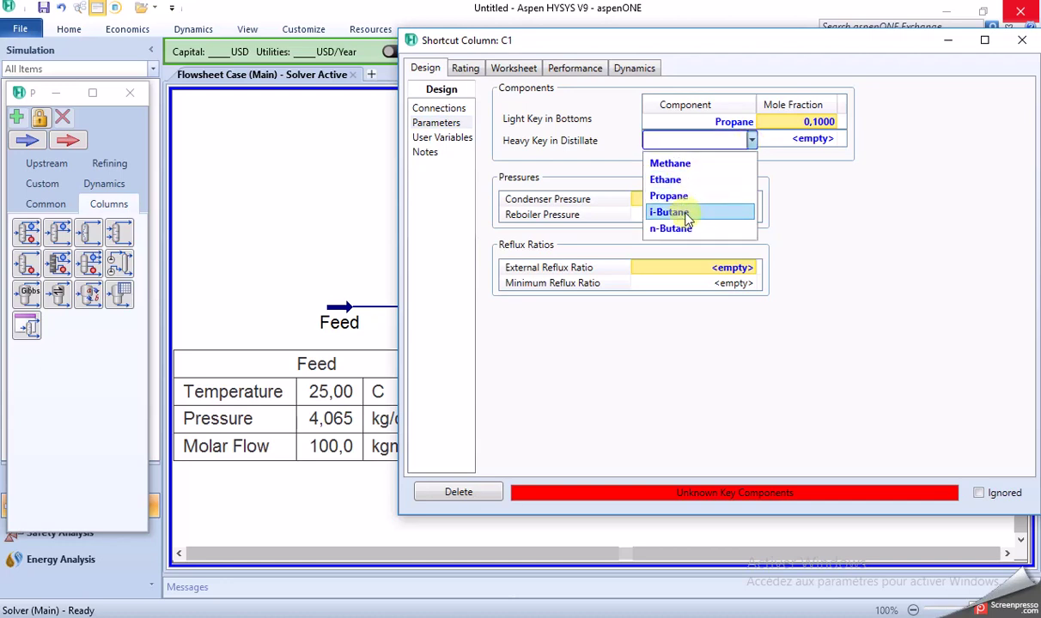
click(687, 210)
click(823, 141)
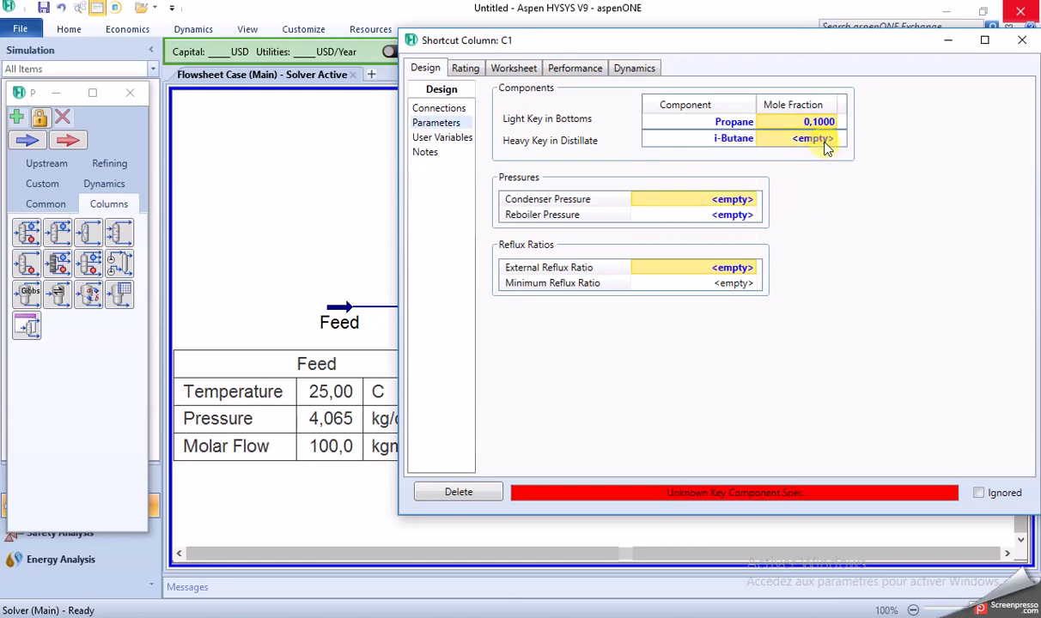
text(0.005)
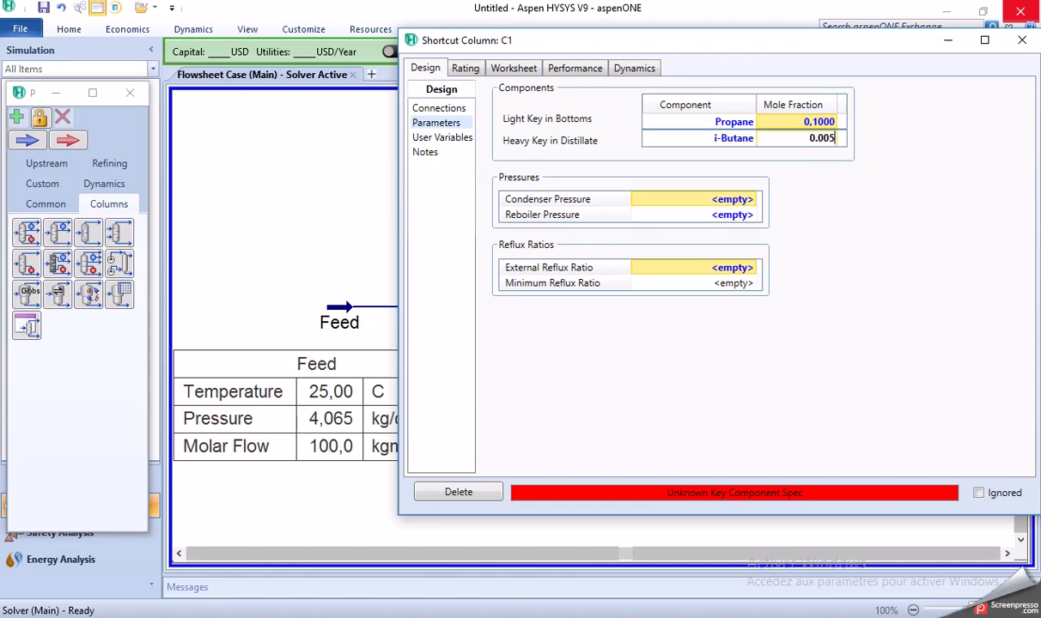
key(Return)
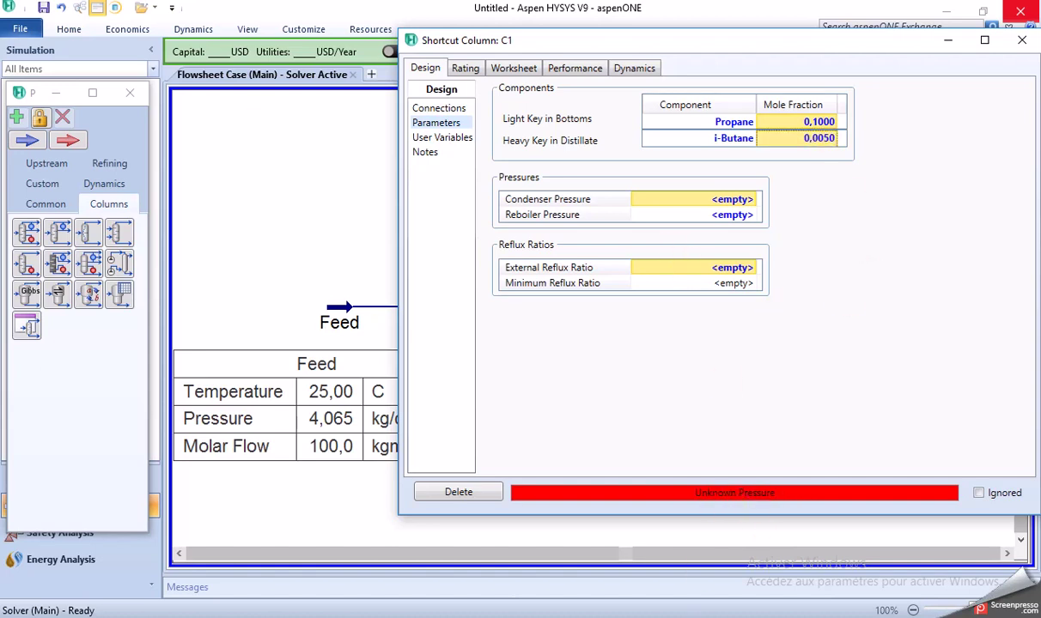
Consult the specifications in the Word document and set the condenser pressure of column C1 to 489 kPa
key(alt+Tab)
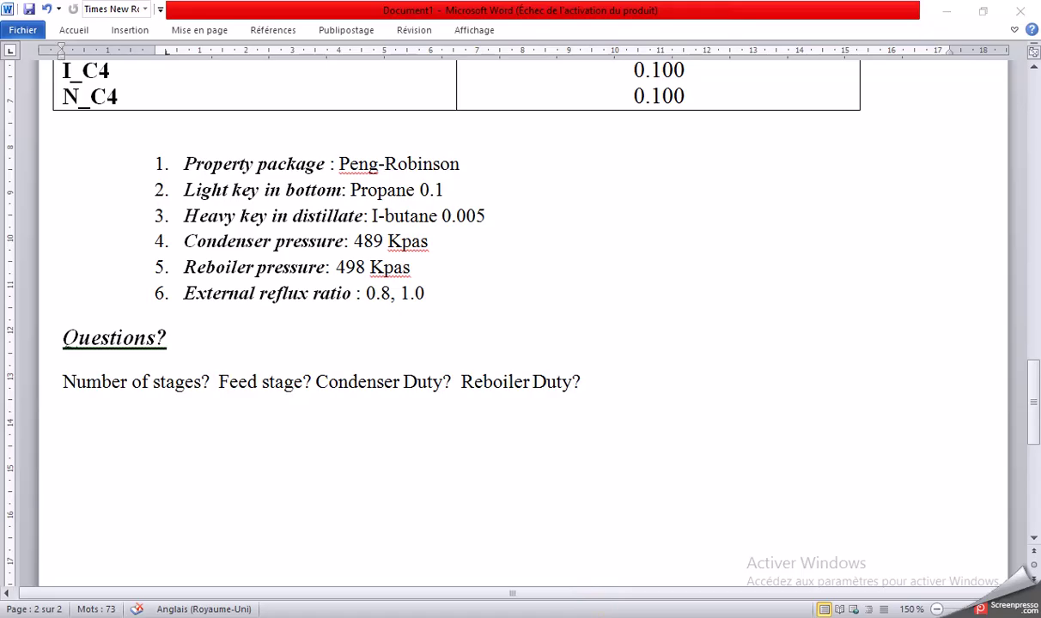
key(alt+Tab)
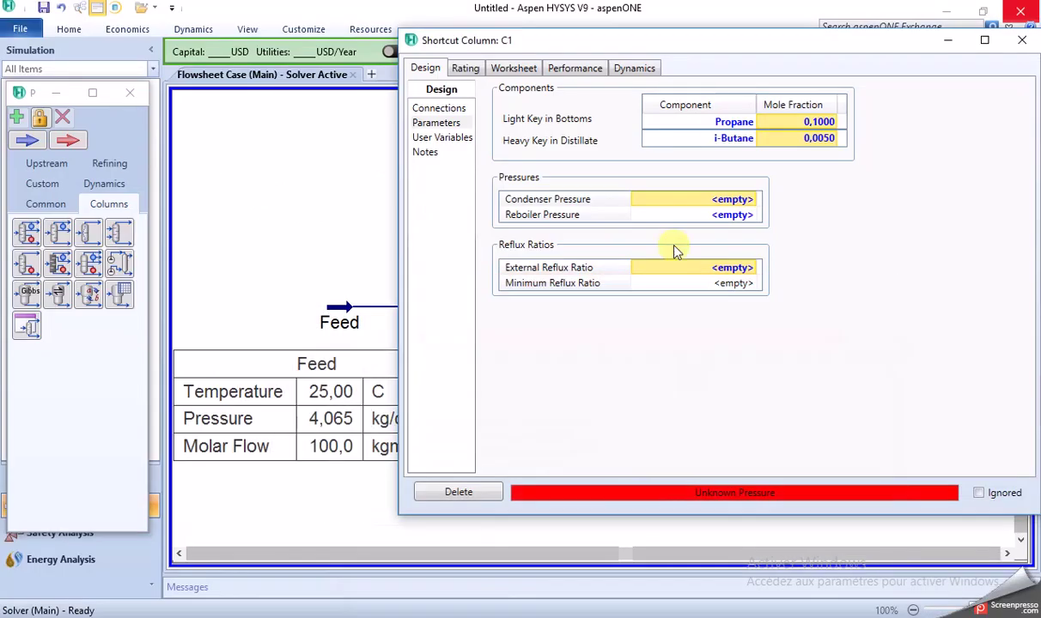
click(696, 201)
text(4)
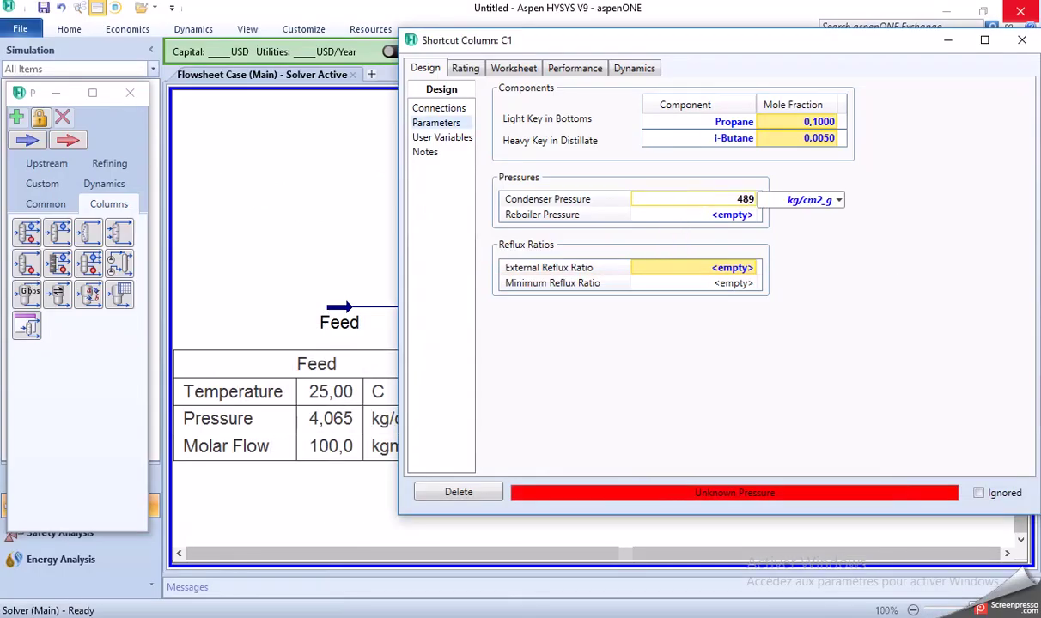
text(89)
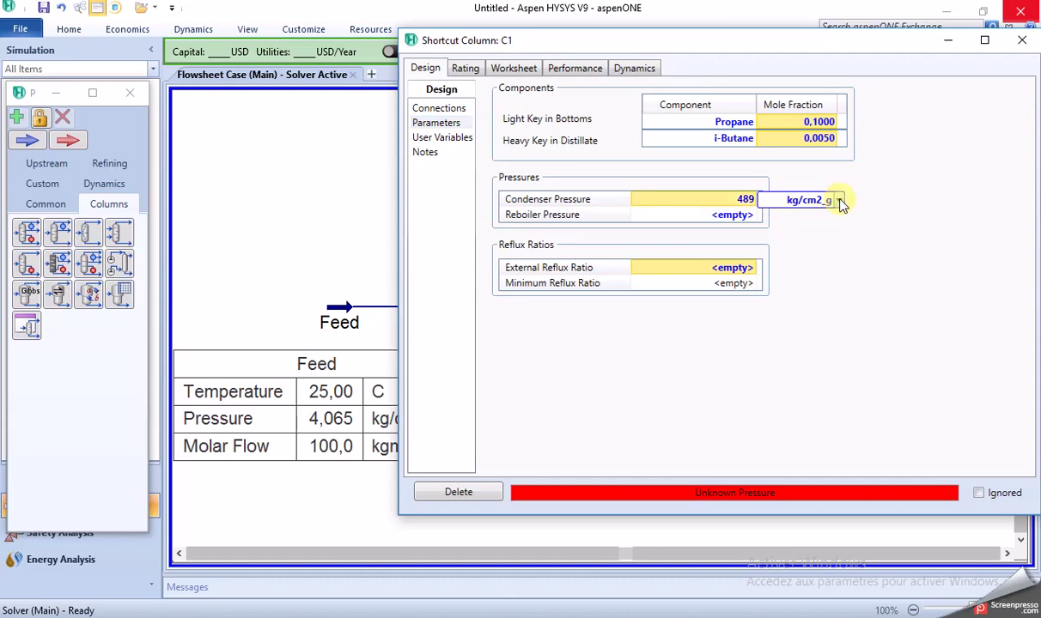
click(839, 200)
click(839, 229)
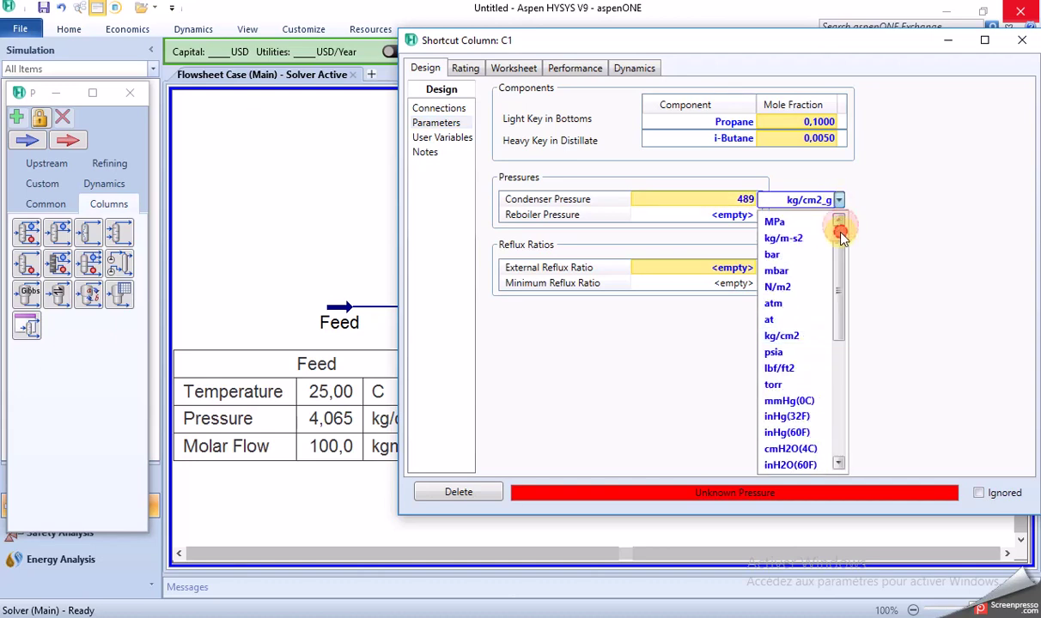
click(791, 223)
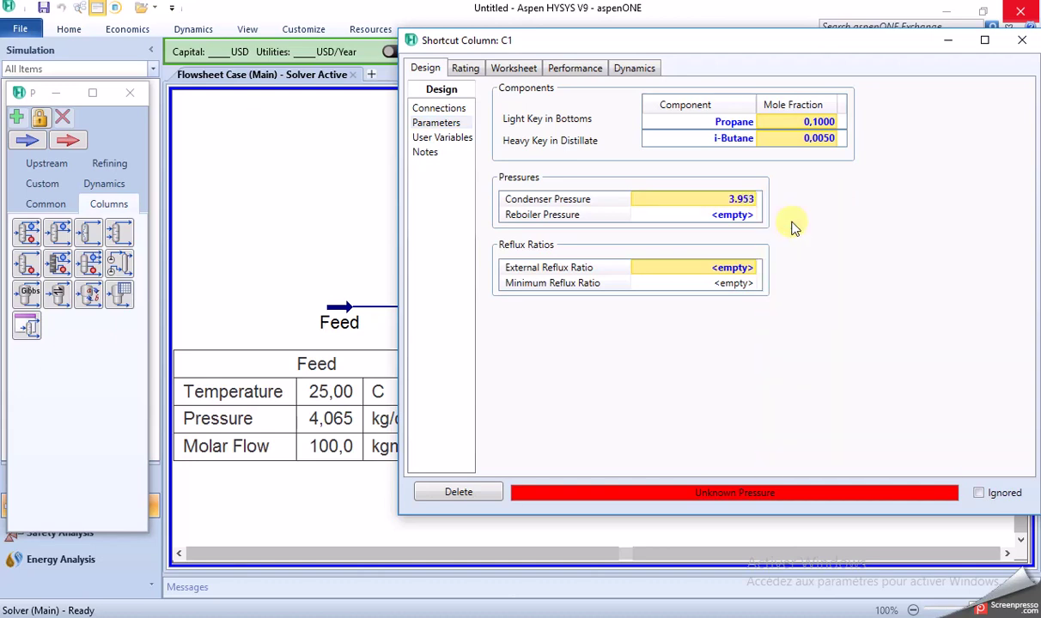
Look up the reboiler pressure in the Word document and set it to 498 kPa for column C1
click(725, 216)
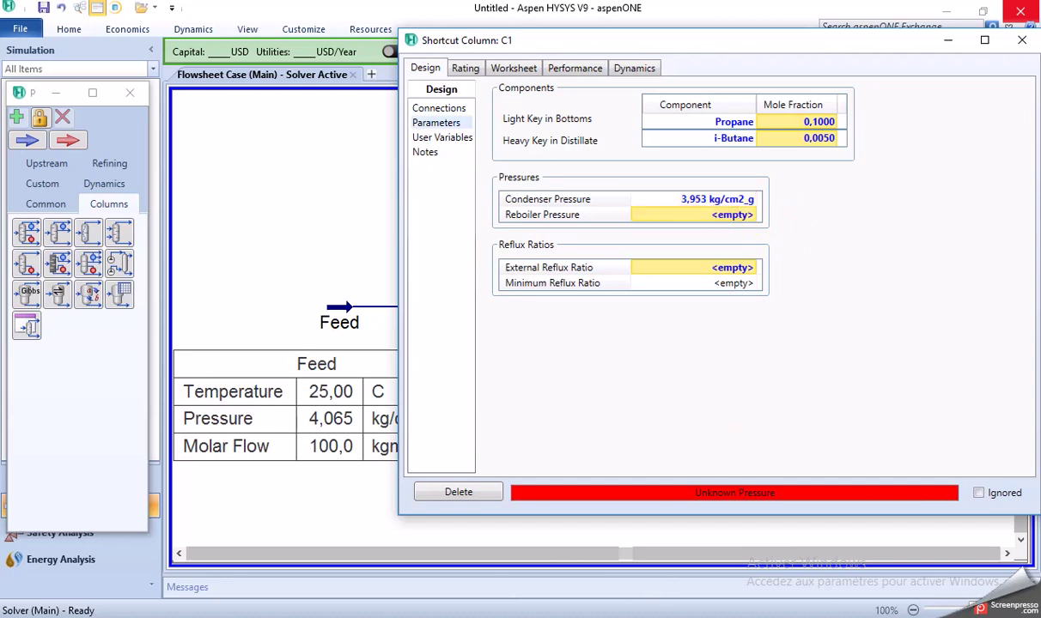
key(alt+Tab)
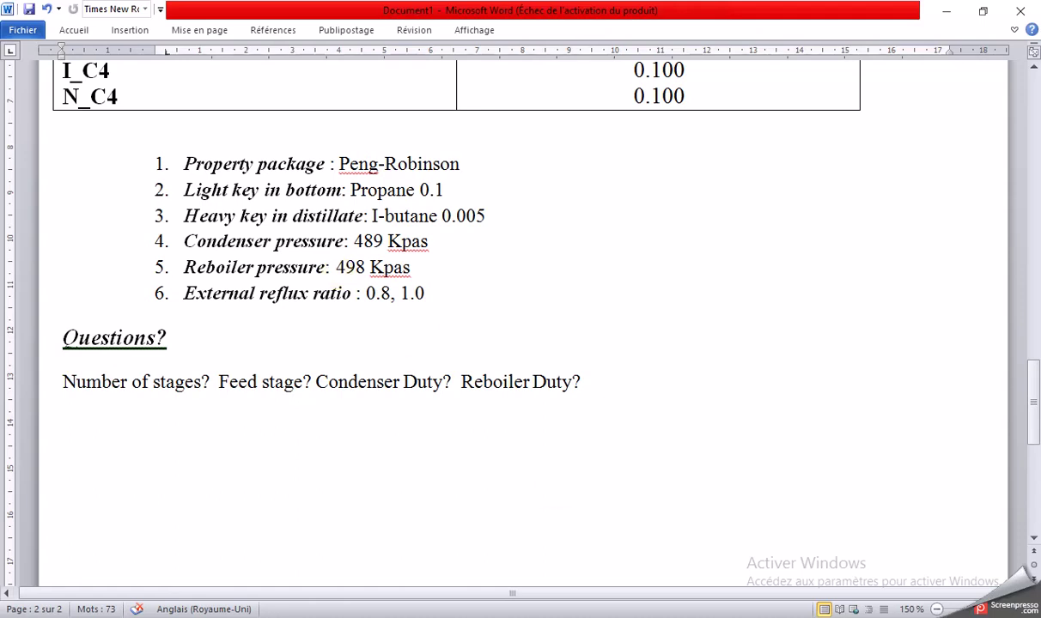
key(alt+Tab)
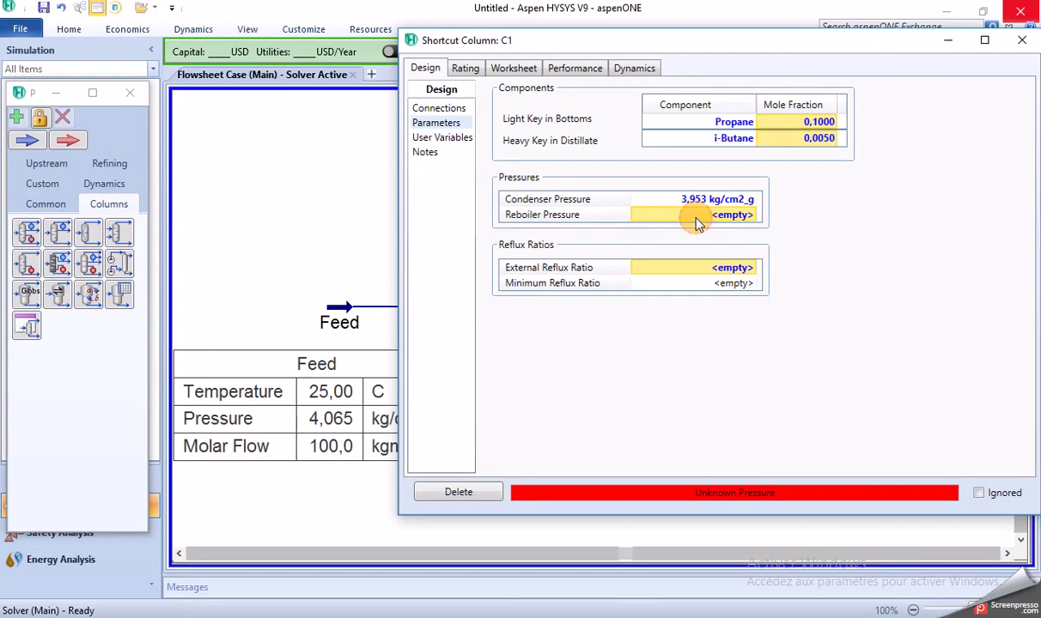
click(696, 221)
text(498)
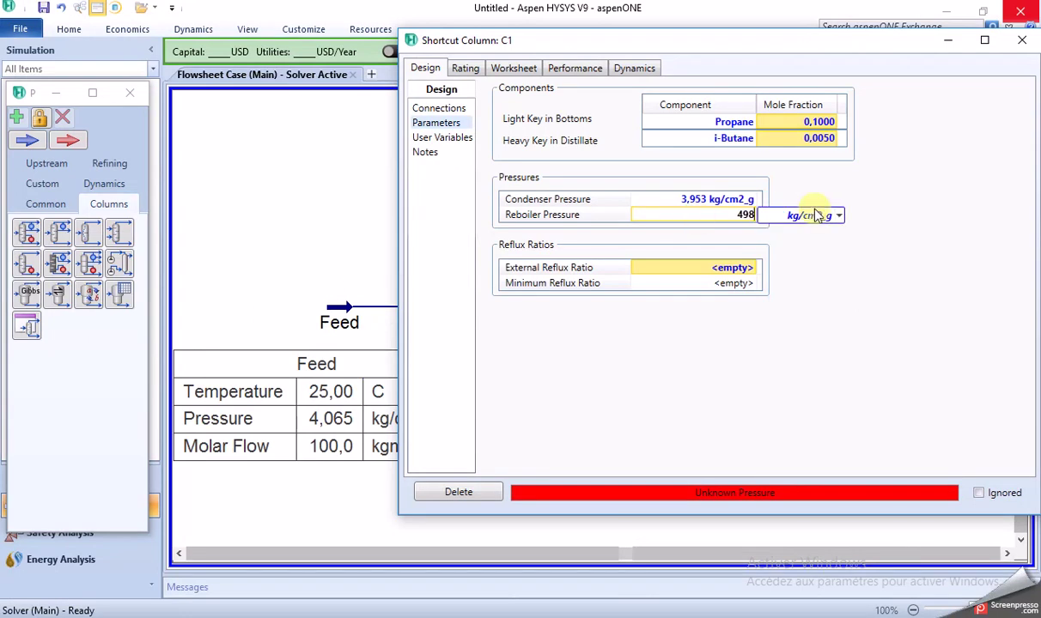
click(842, 216)
scroll(794, 237, up, 5)
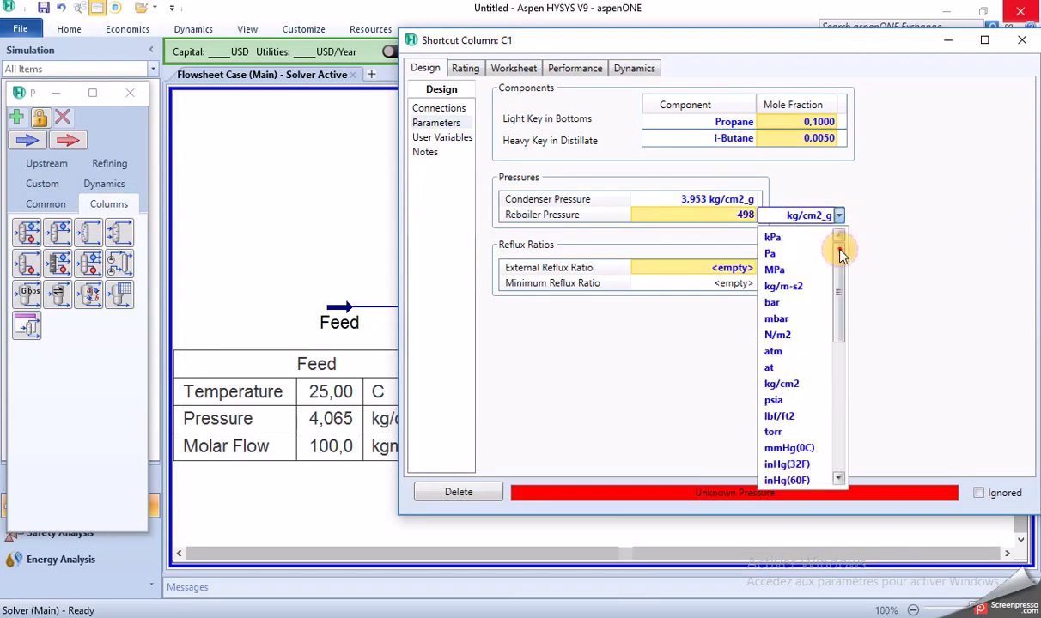
click(805, 237)
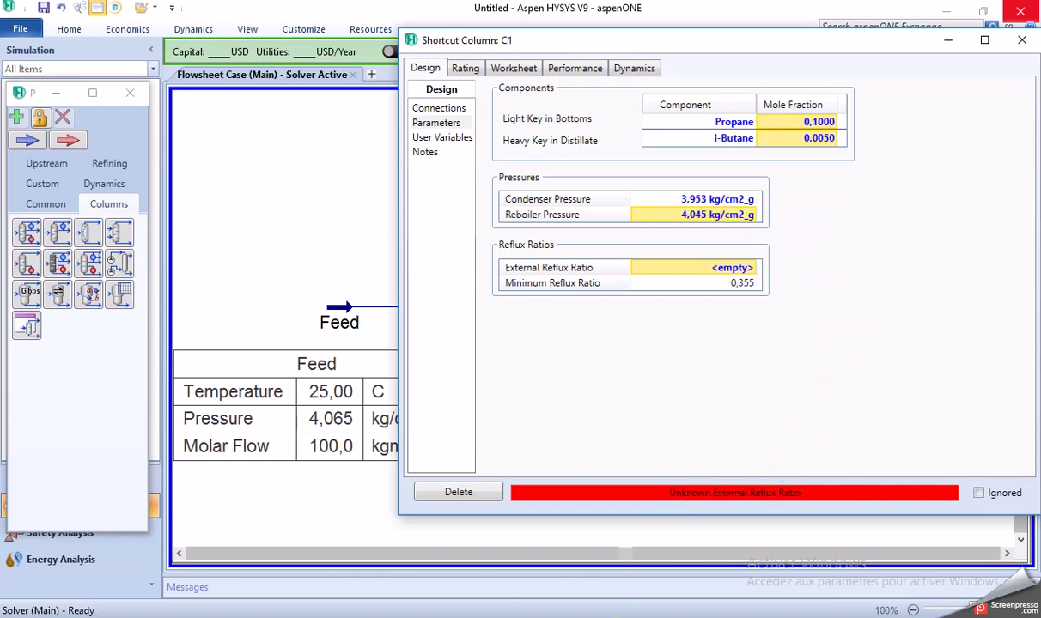
Set the external reflux ratio of column C1 to 0.8 and close the column's window
key(alt+Tab)
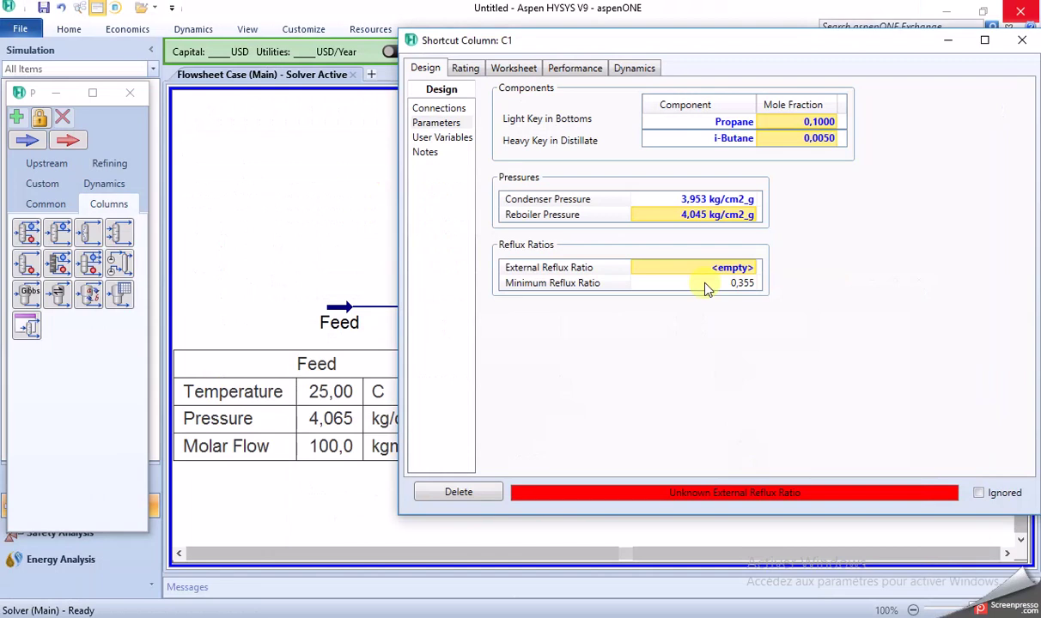
click(710, 271)
text(0,)
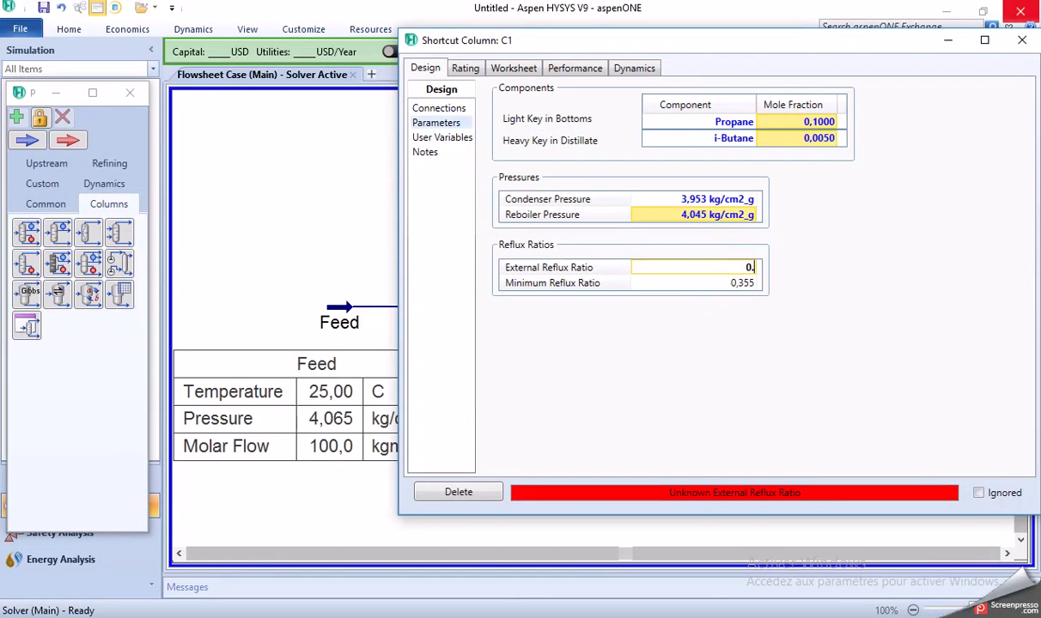
key(Return)
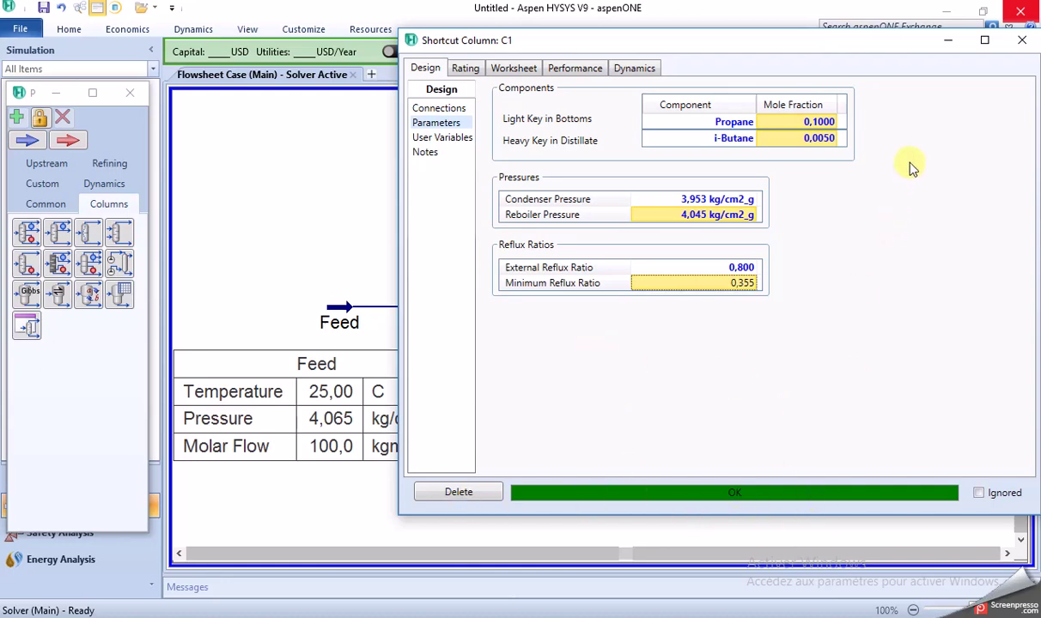
click(1021, 40)
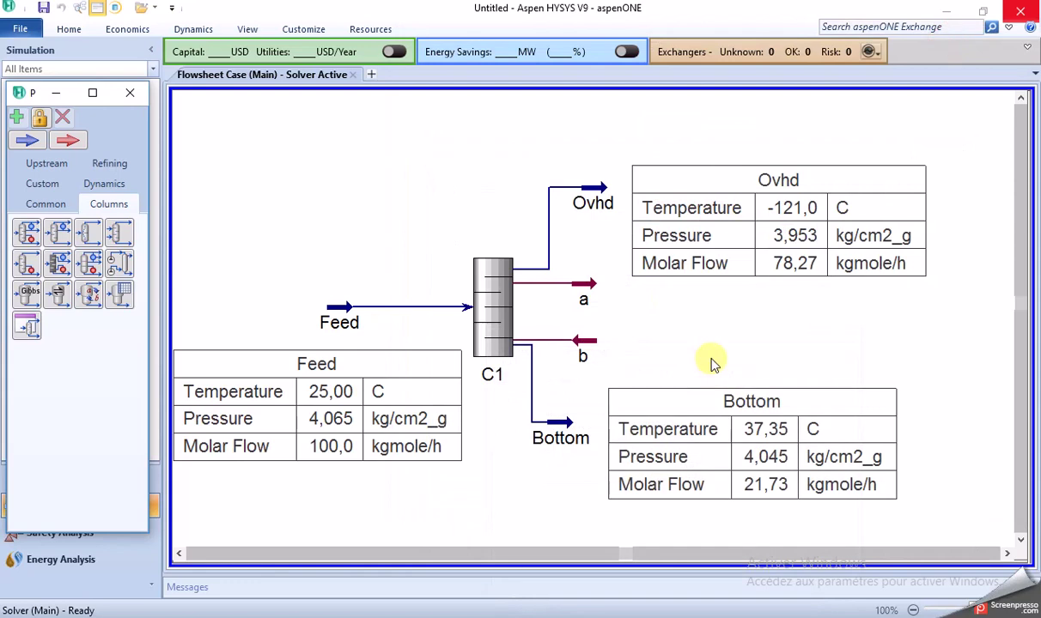
Open the settings of the Ovhd stream's property table on the flowsheet
click(491, 326)
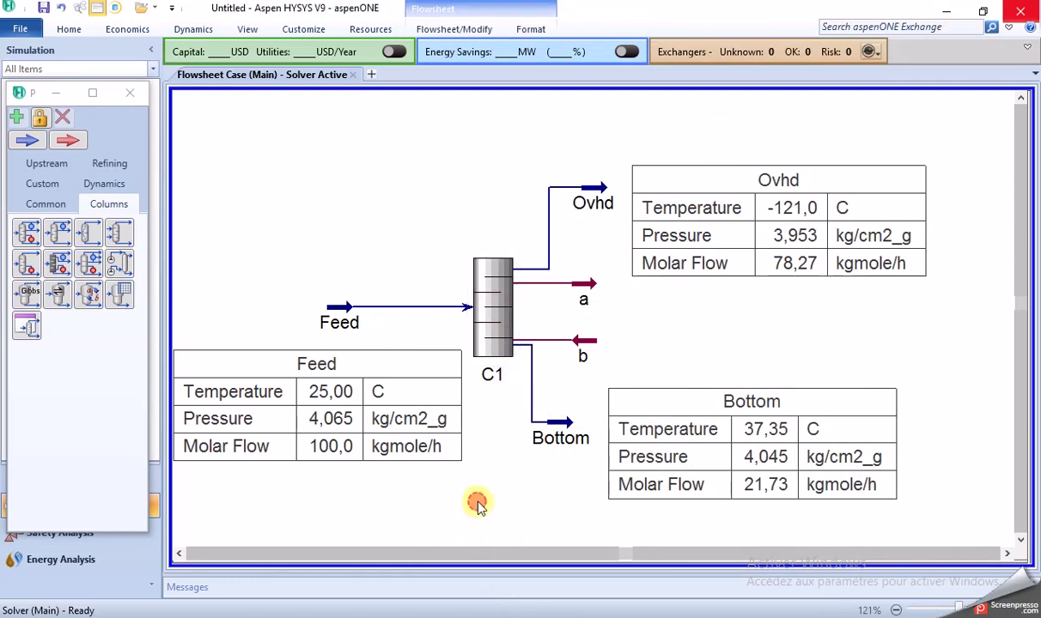
click(736, 208)
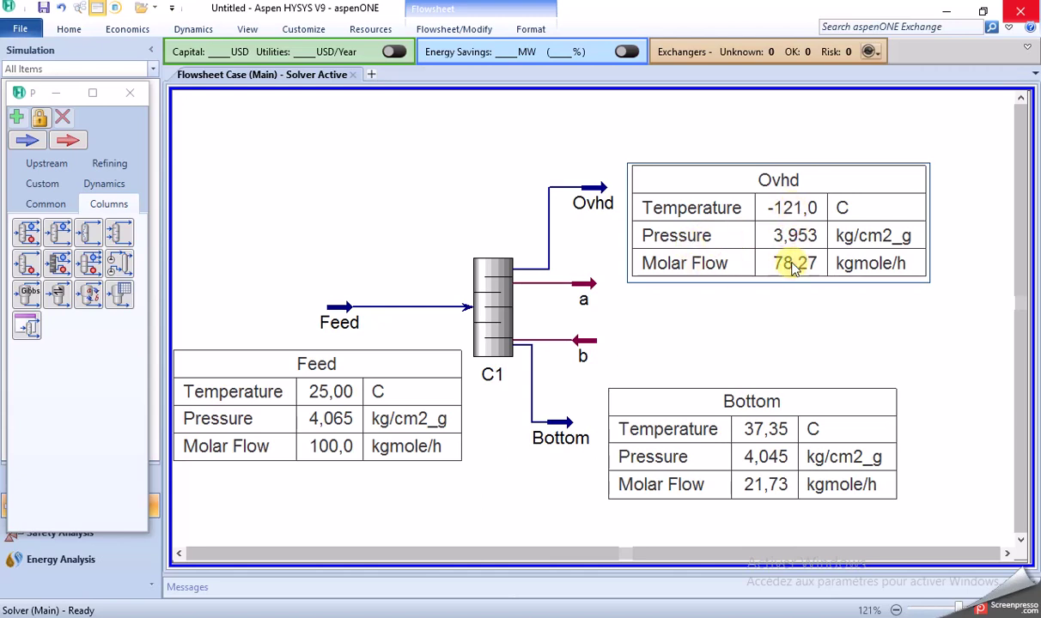
right_click(730, 241)
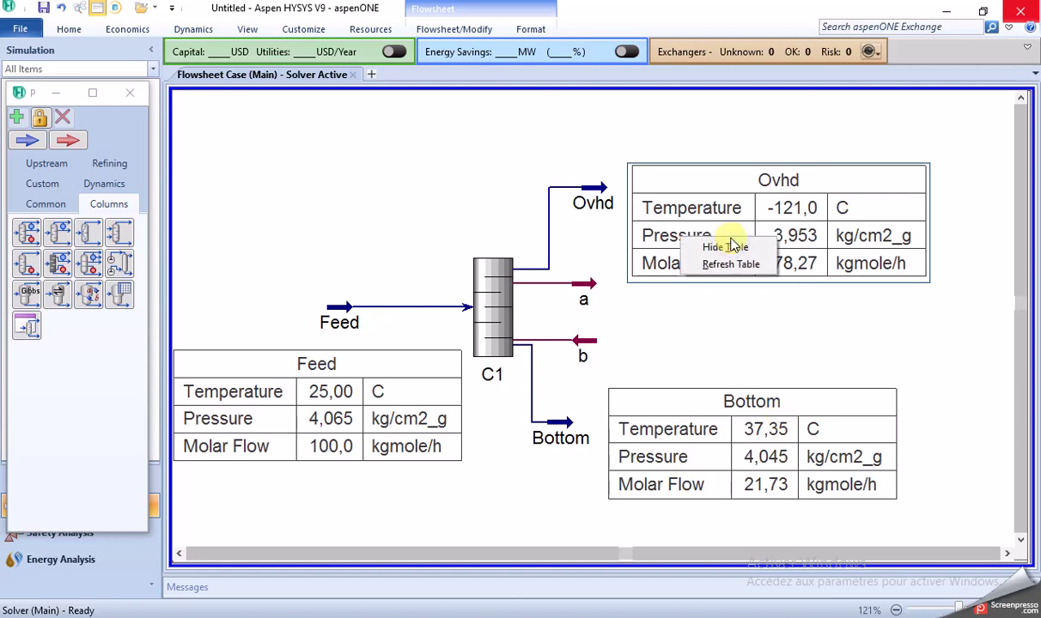
right_click(807, 225)
right_click(713, 170)
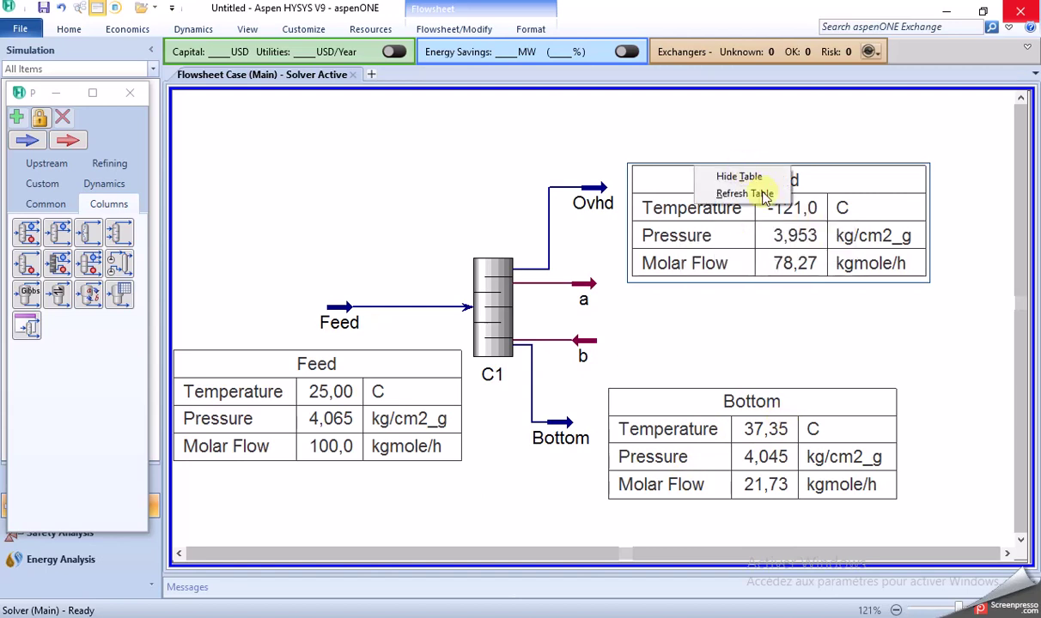
double_click(871, 243)
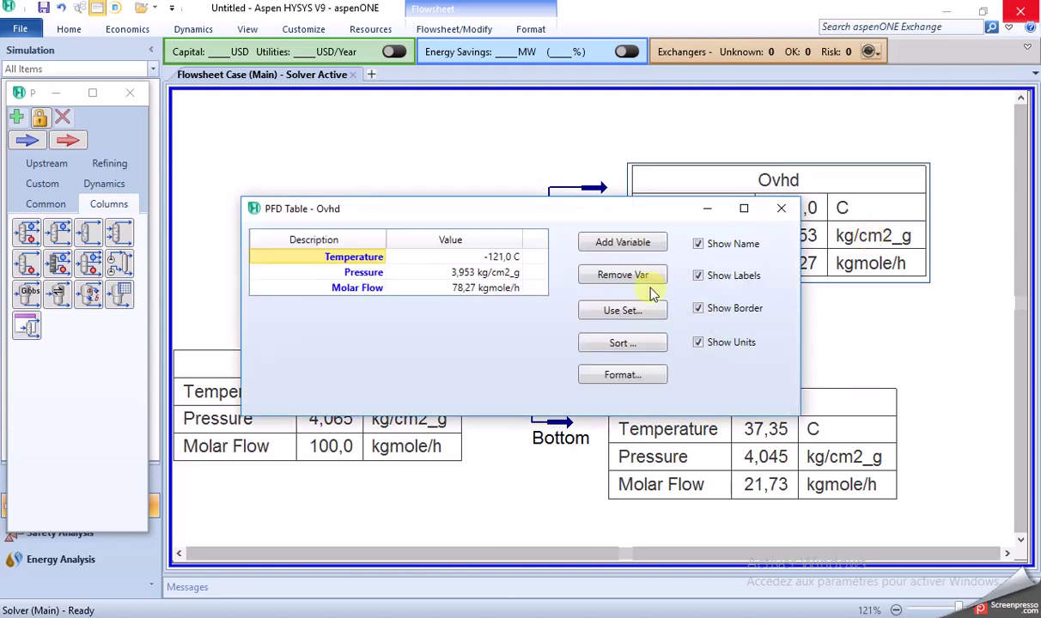
click(624, 244)
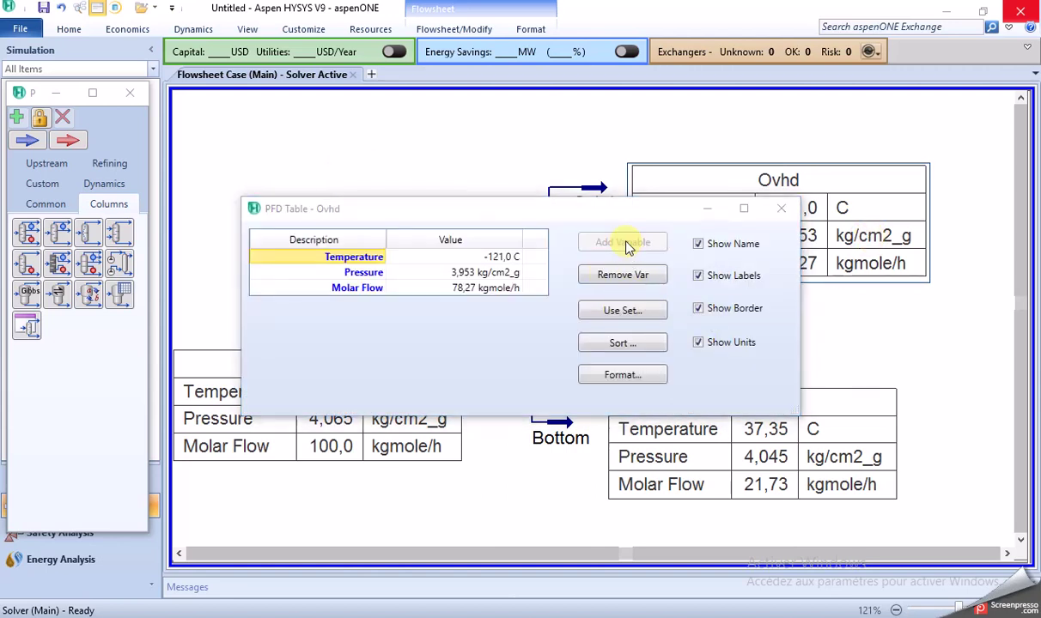
drag(463, 220, 478, 224)
drag(461, 272, 464, 277)
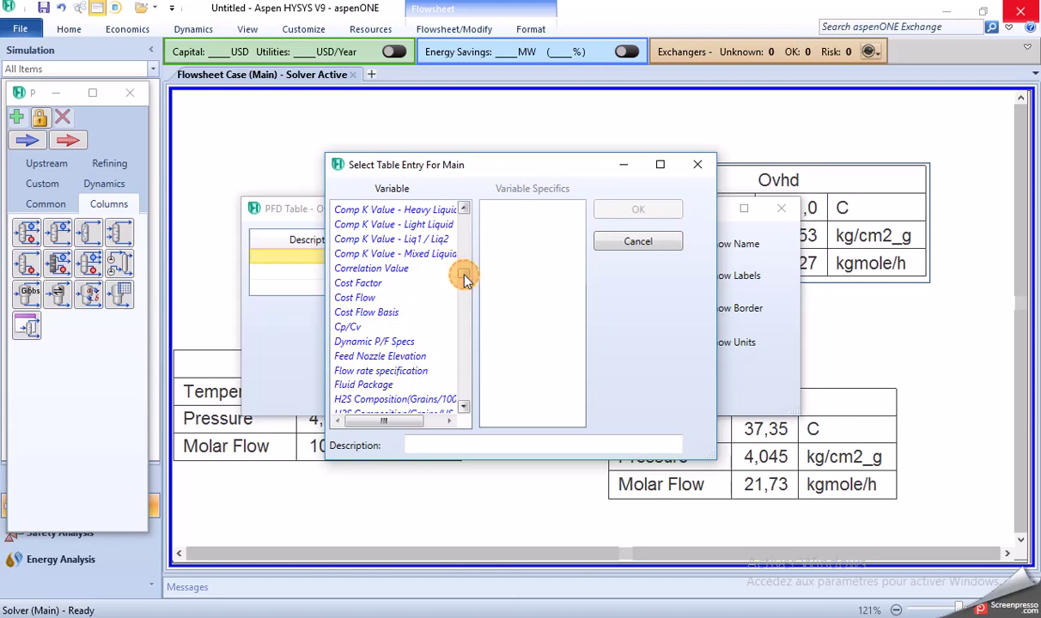
click(465, 309)
click(382, 314)
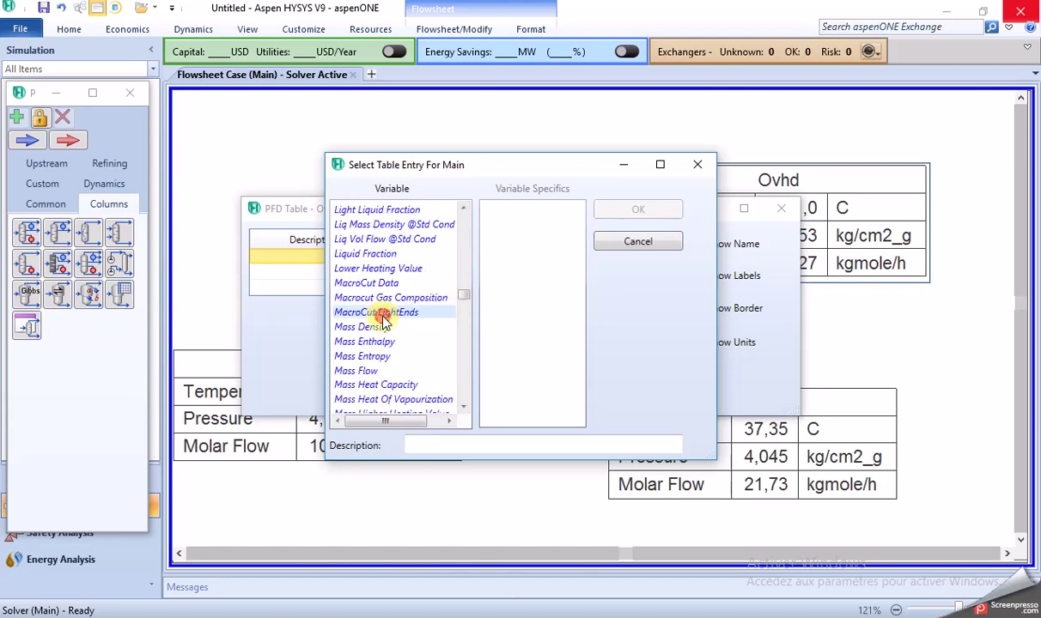
key(c)
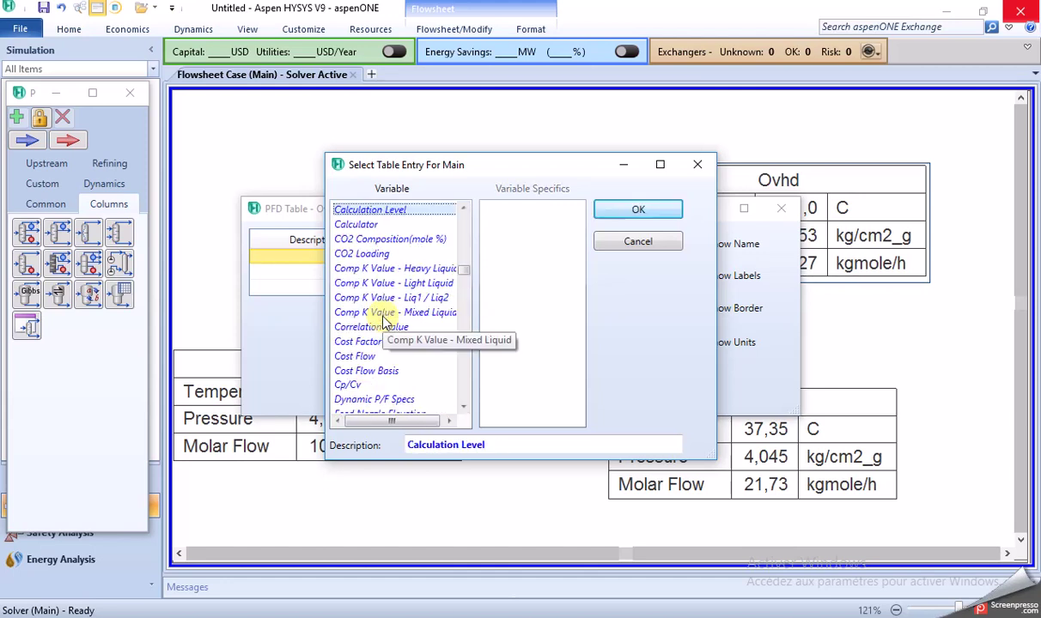
key(c)
key(c)
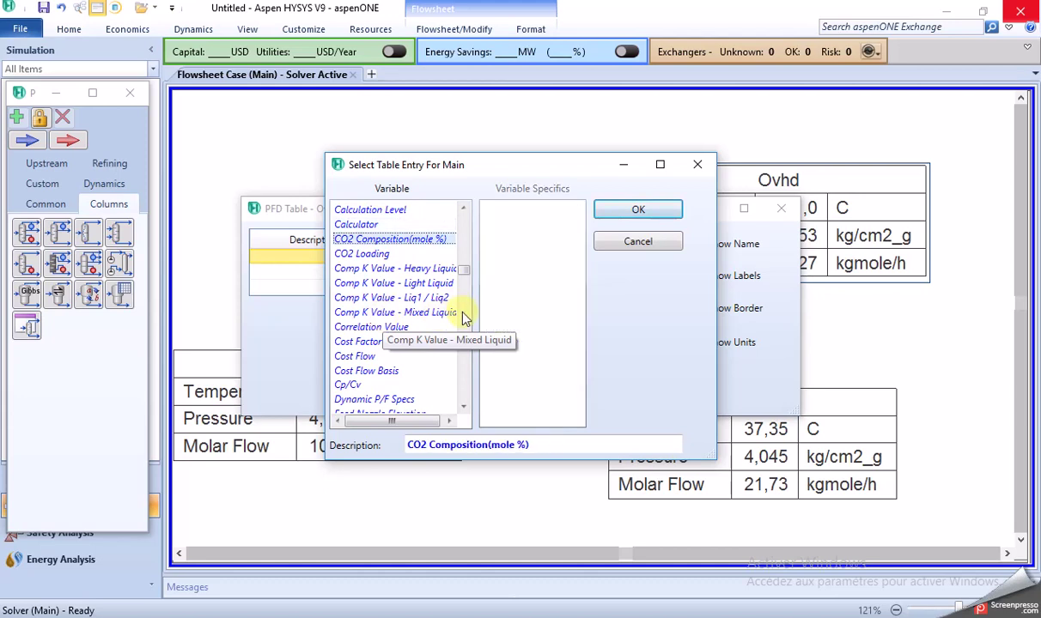
drag(466, 271, 473, 378)
scroll(469, 325, down, 1)
click(621, 243)
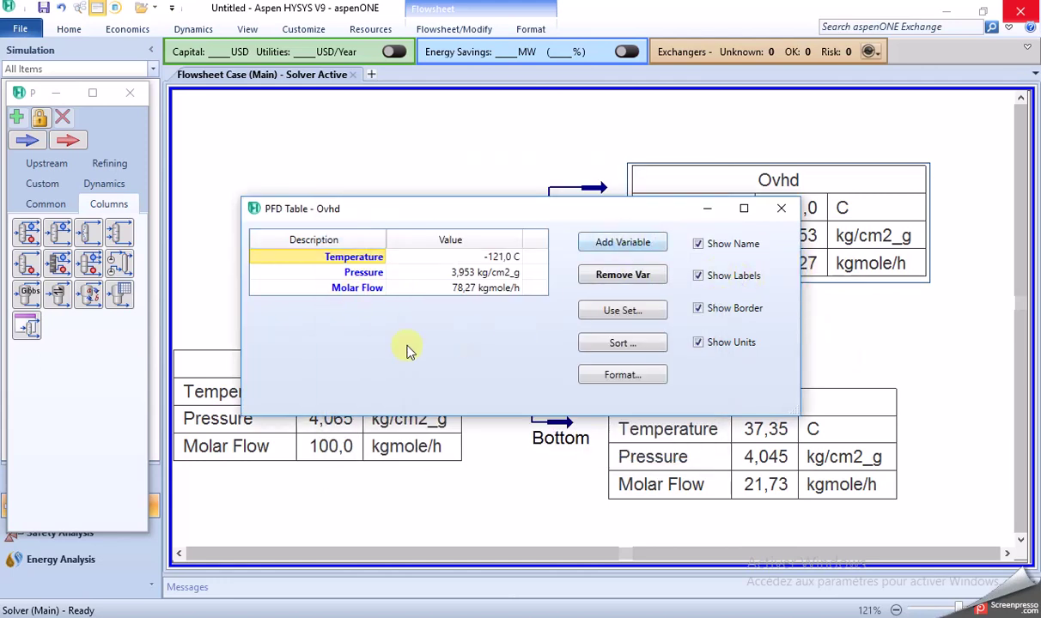
click(780, 208)
Check the heat flow of energy stream a in its properties and close them
click(667, 294)
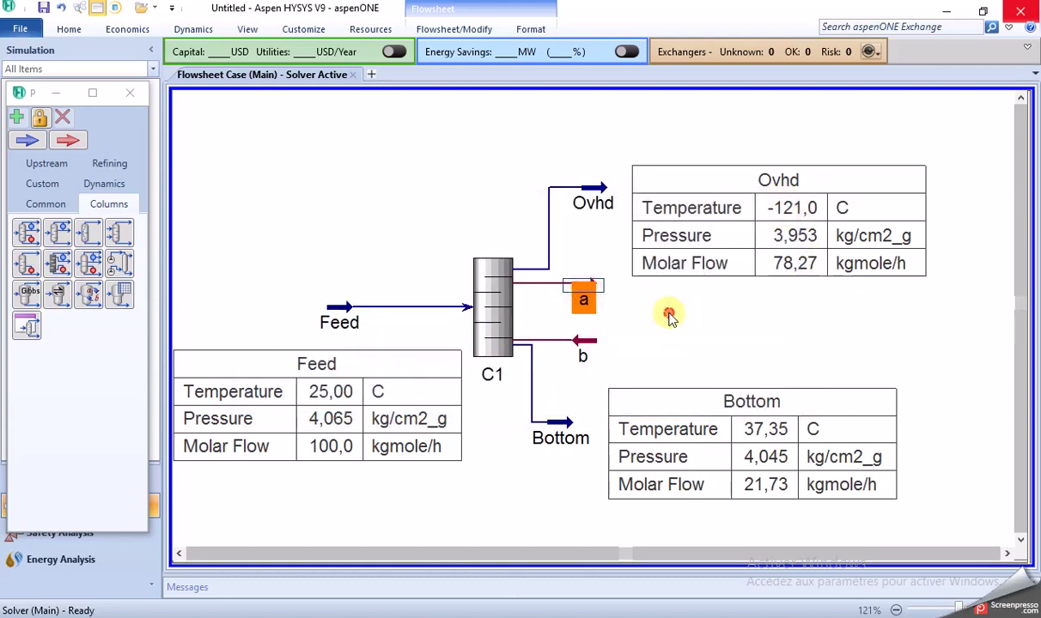
double_click(587, 289)
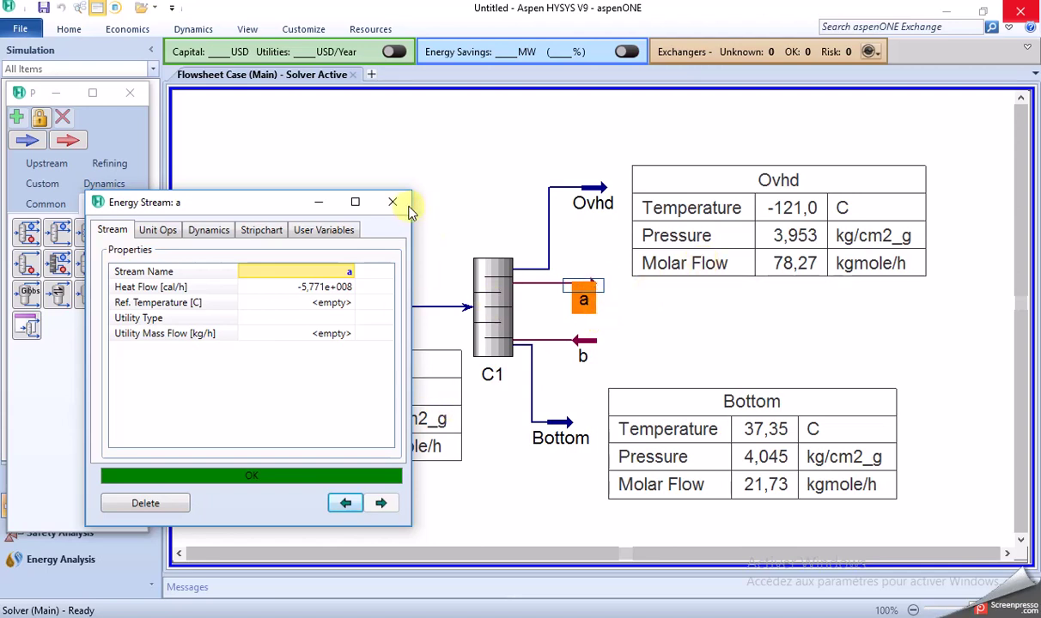
click(392, 202)
Consult the questions in the Word document and examine column C1's actual number of trays and optimal feed stage in its performance results
double_click(491, 301)
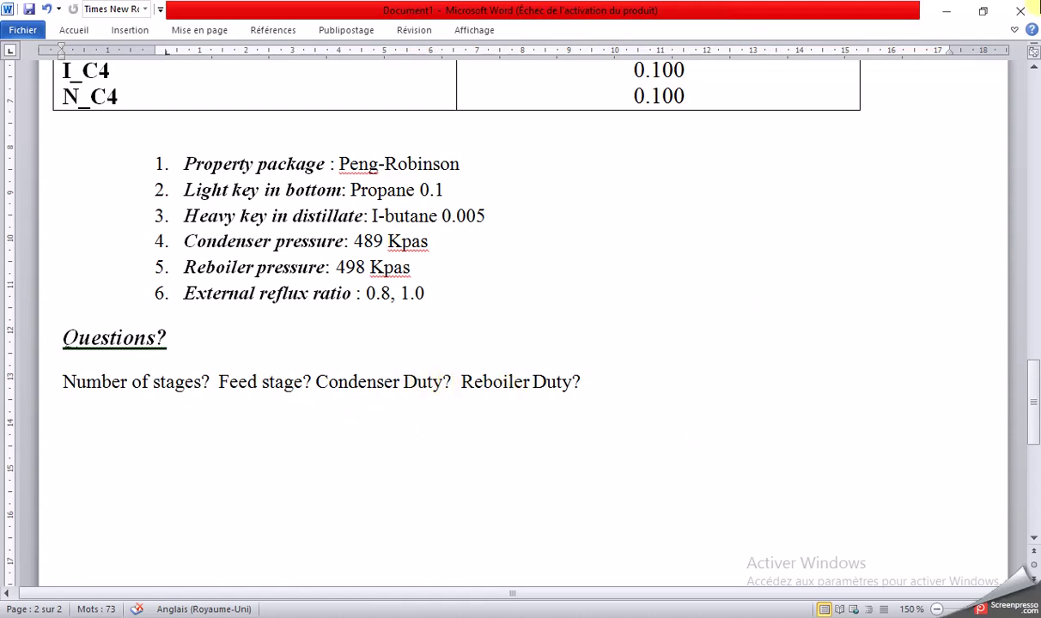
click(945, 11)
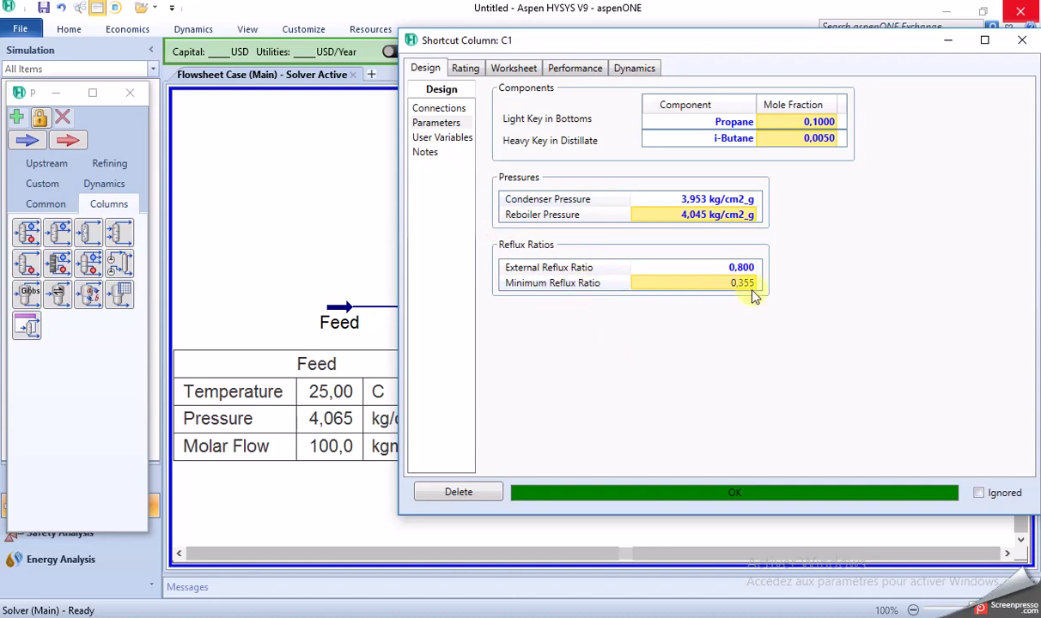
click(575, 69)
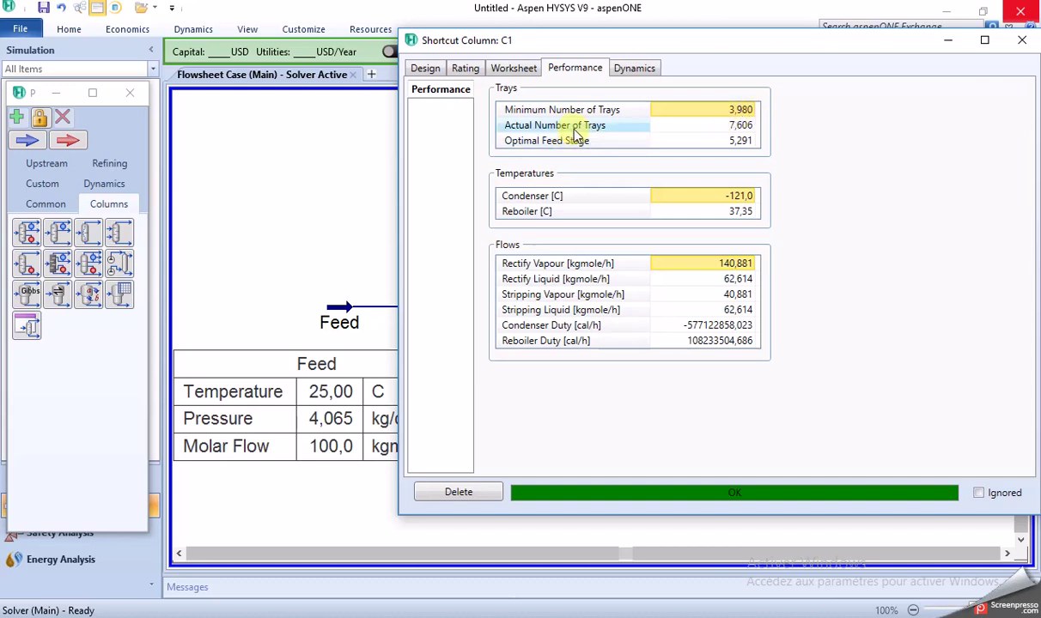
click(717, 125)
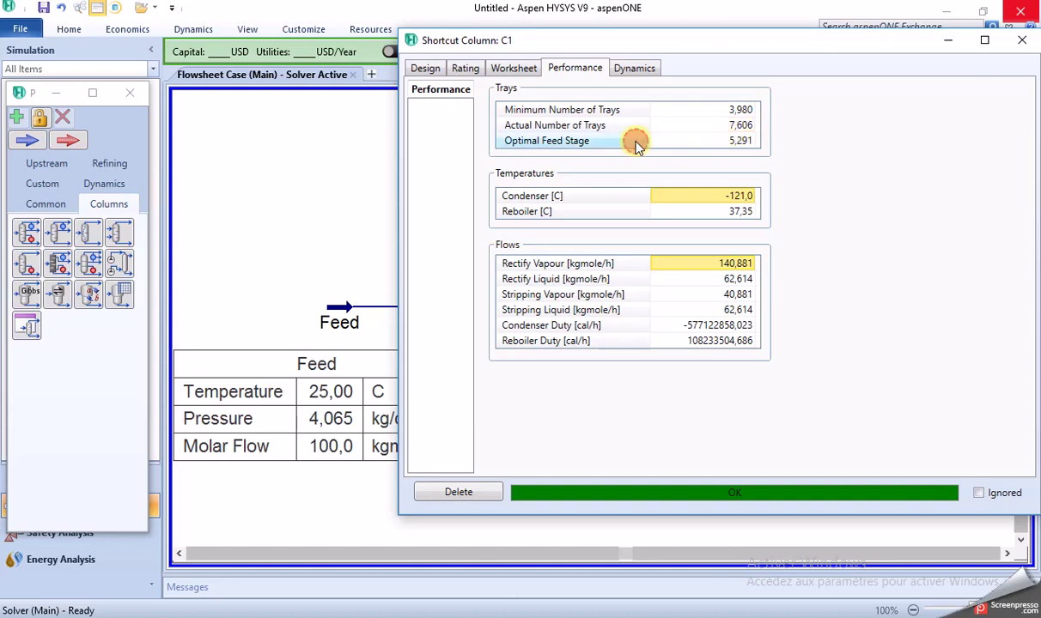
click(694, 142)
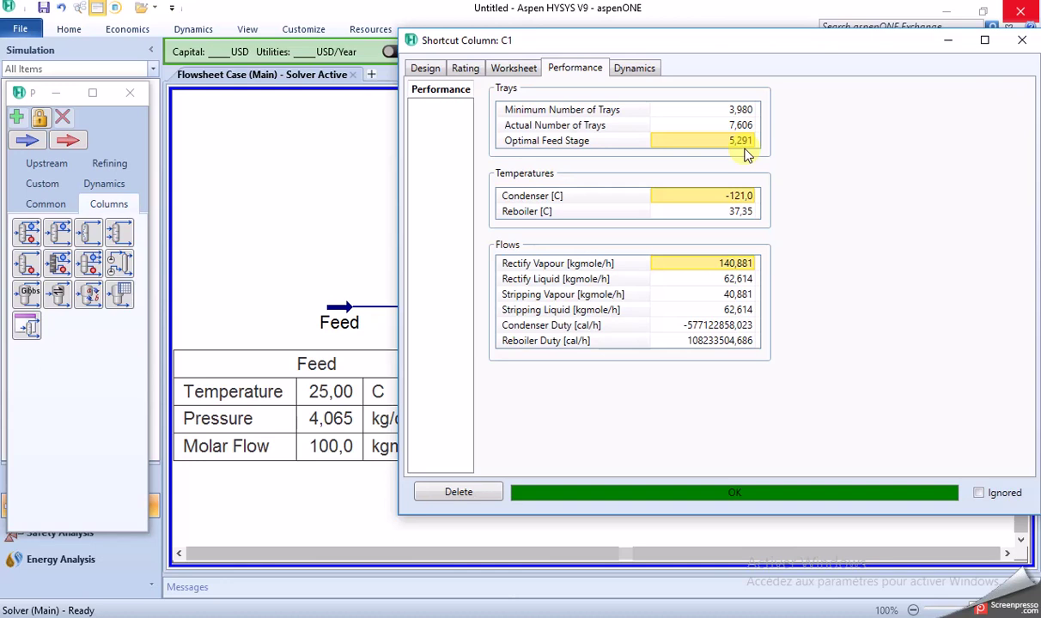
Examine the reboiler temperature and the rectifying and stripping vapour and liquid flows of column C1
click(704, 214)
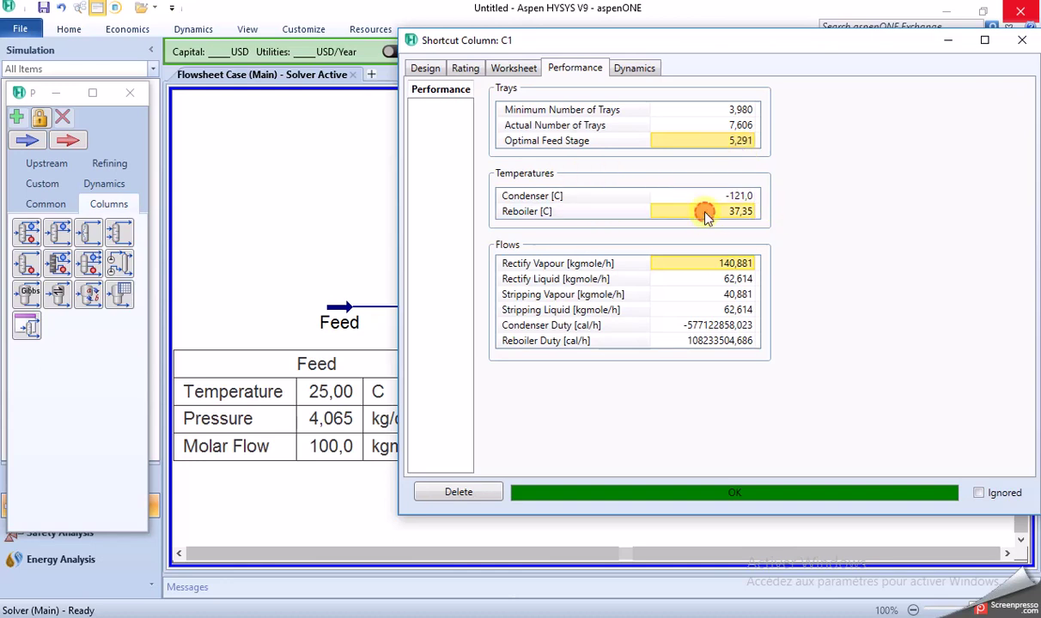
click(582, 266)
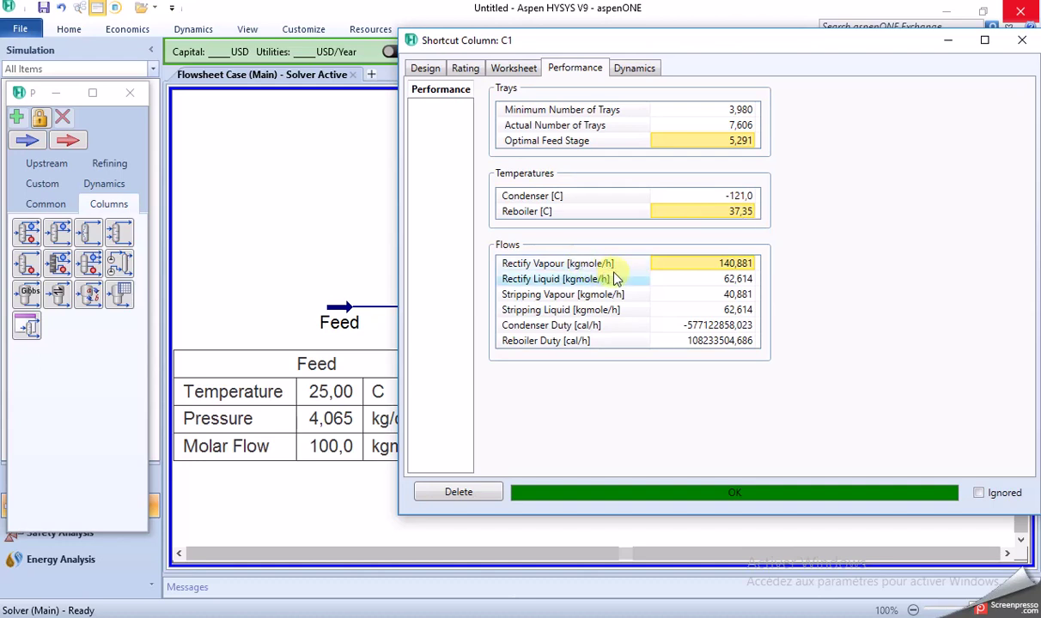
click(696, 280)
click(563, 295)
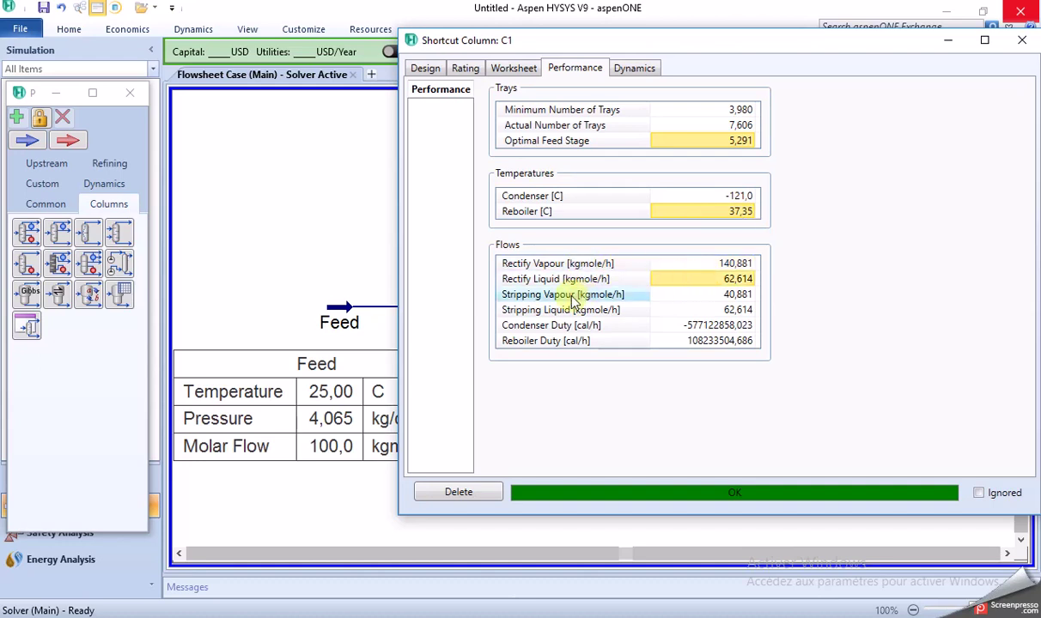
click(539, 280)
click(558, 294)
click(595, 281)
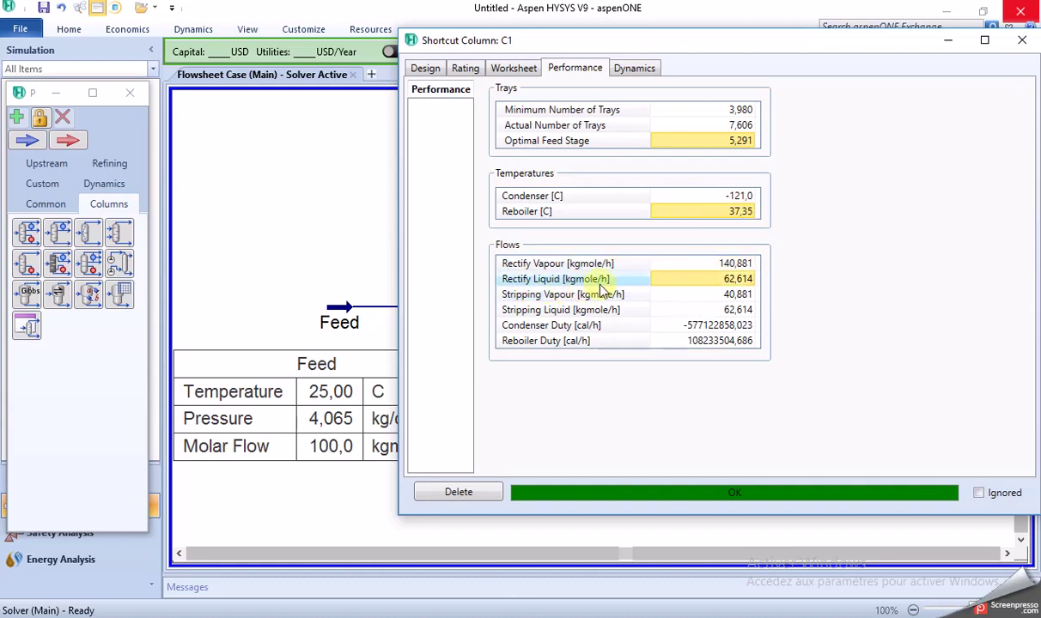
click(671, 294)
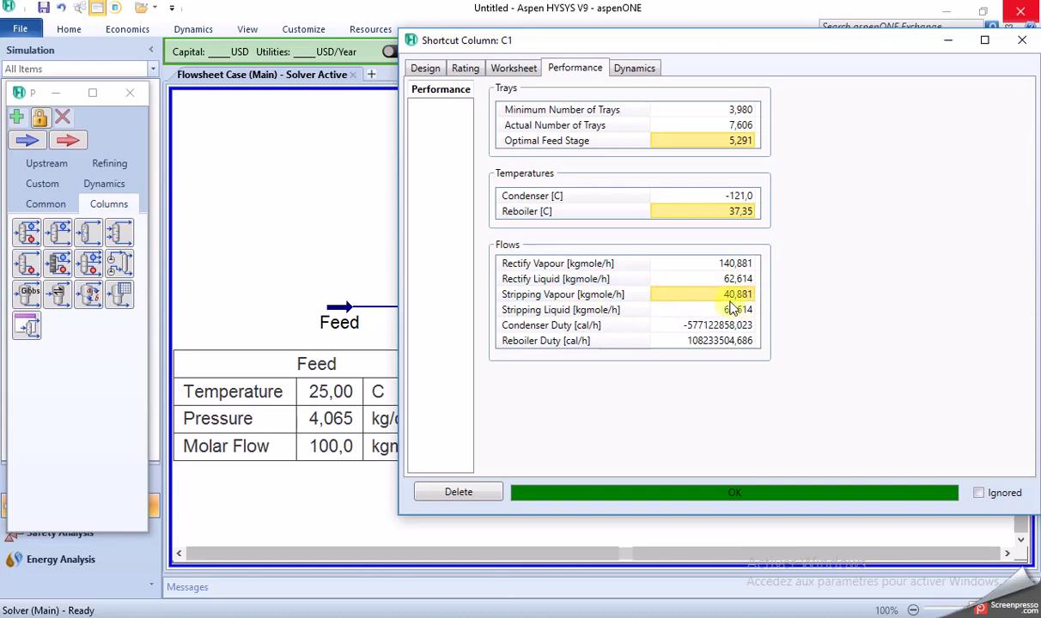
click(626, 320)
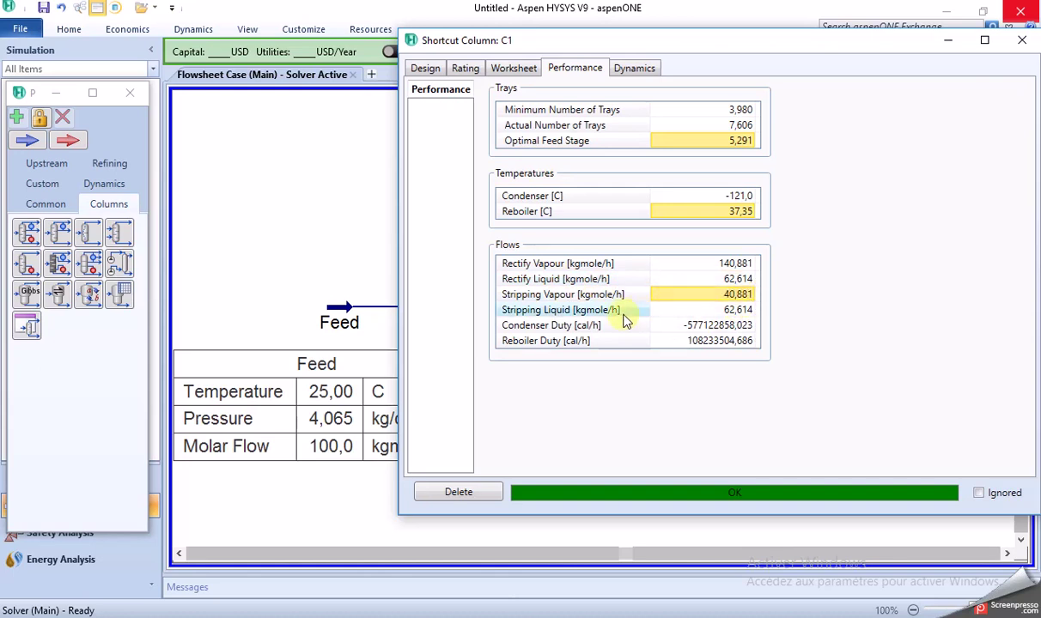
click(742, 314)
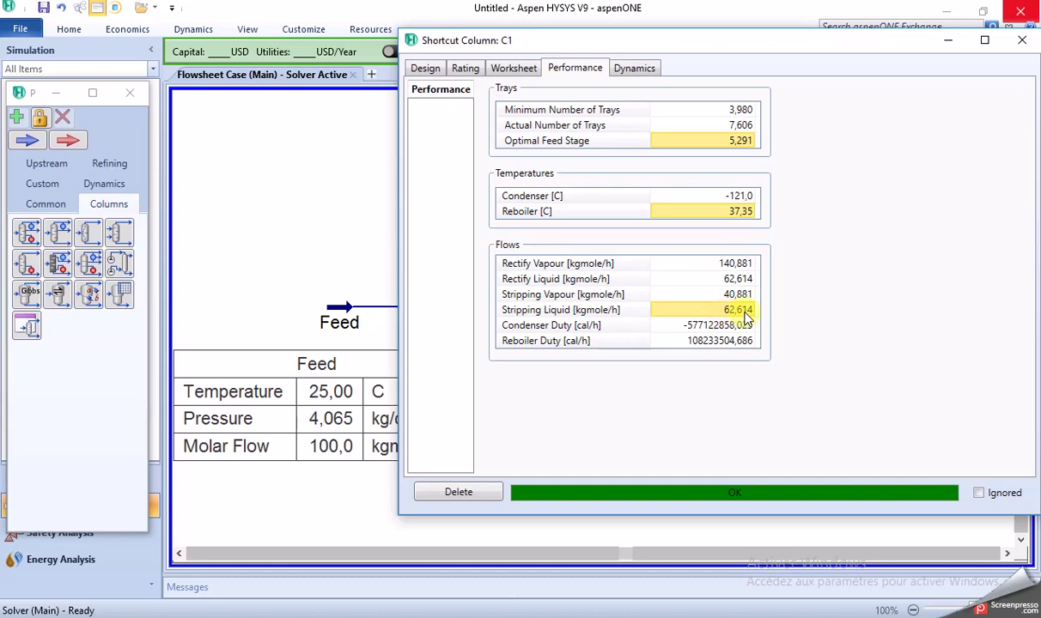
click(616, 316)
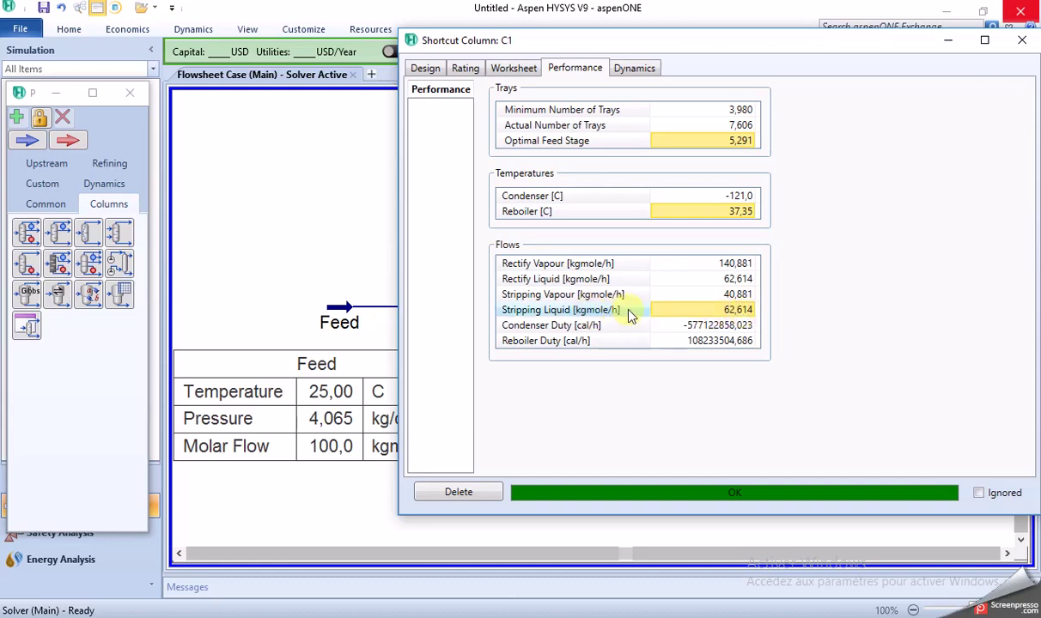
Read the condenser duty and reboiler duty of column C1 and close the column's window
click(615, 328)
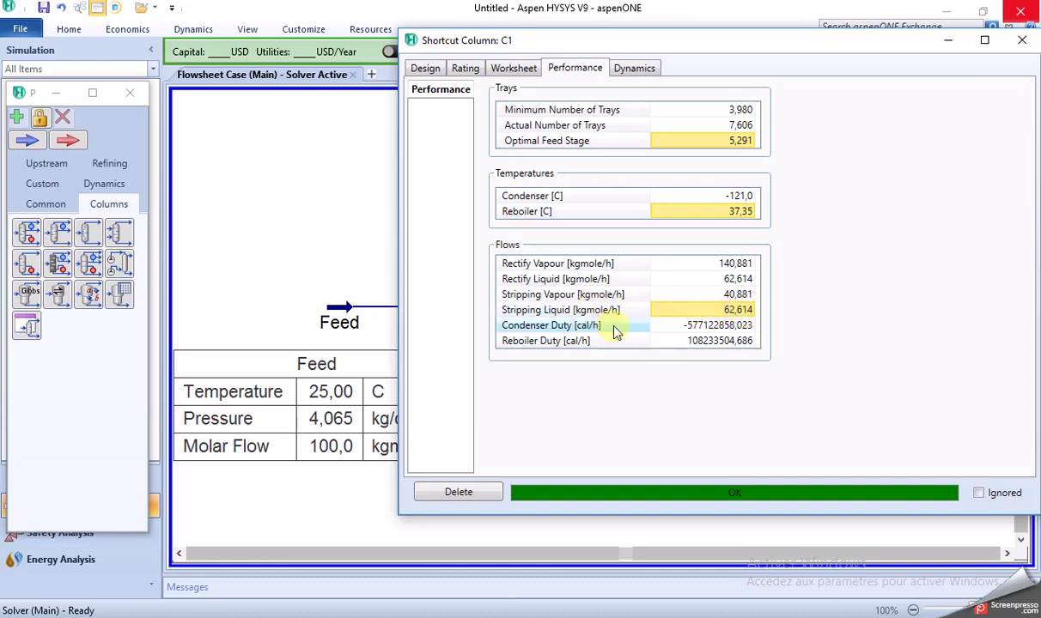
click(598, 328)
click(560, 342)
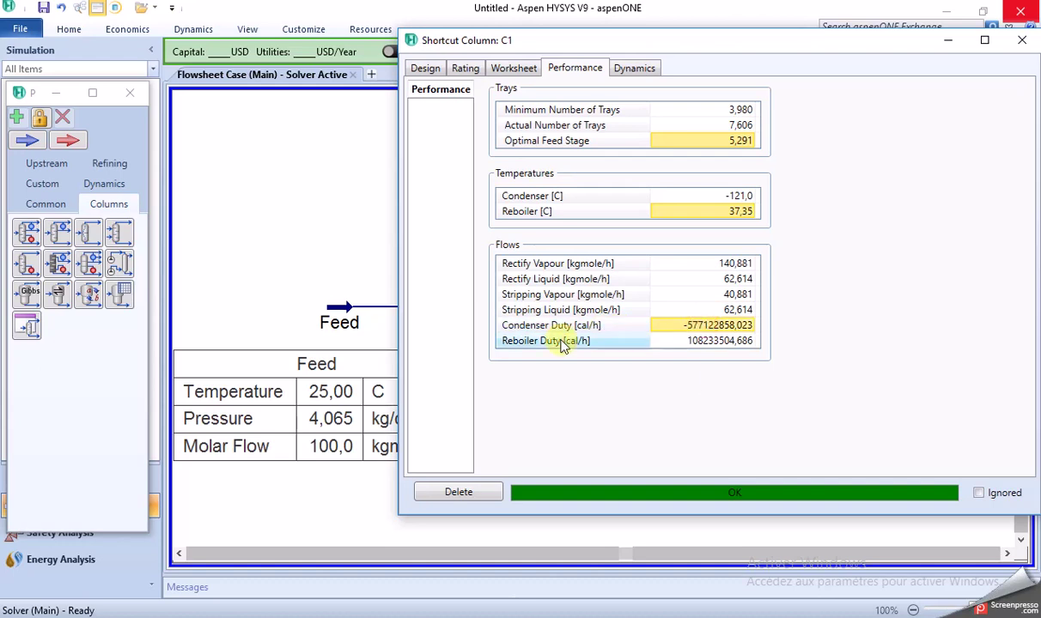
click(696, 342)
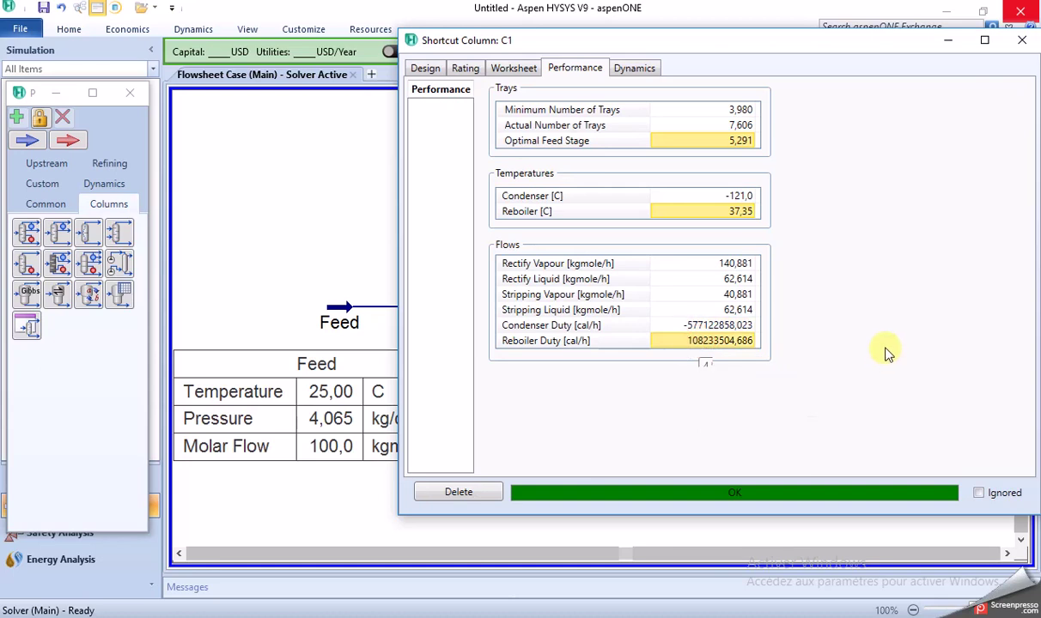
click(1023, 43)
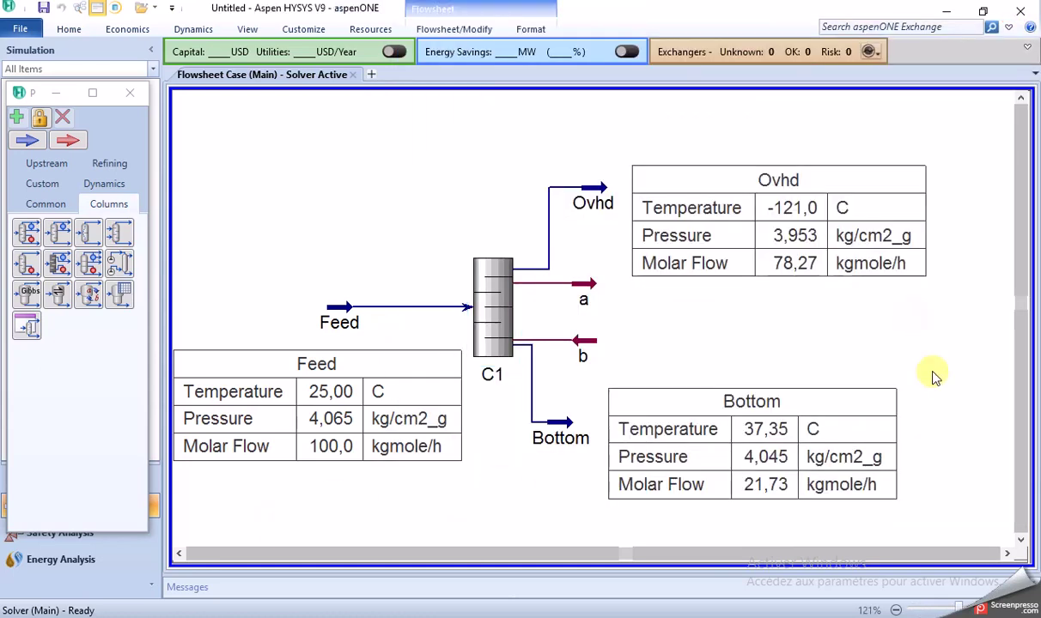